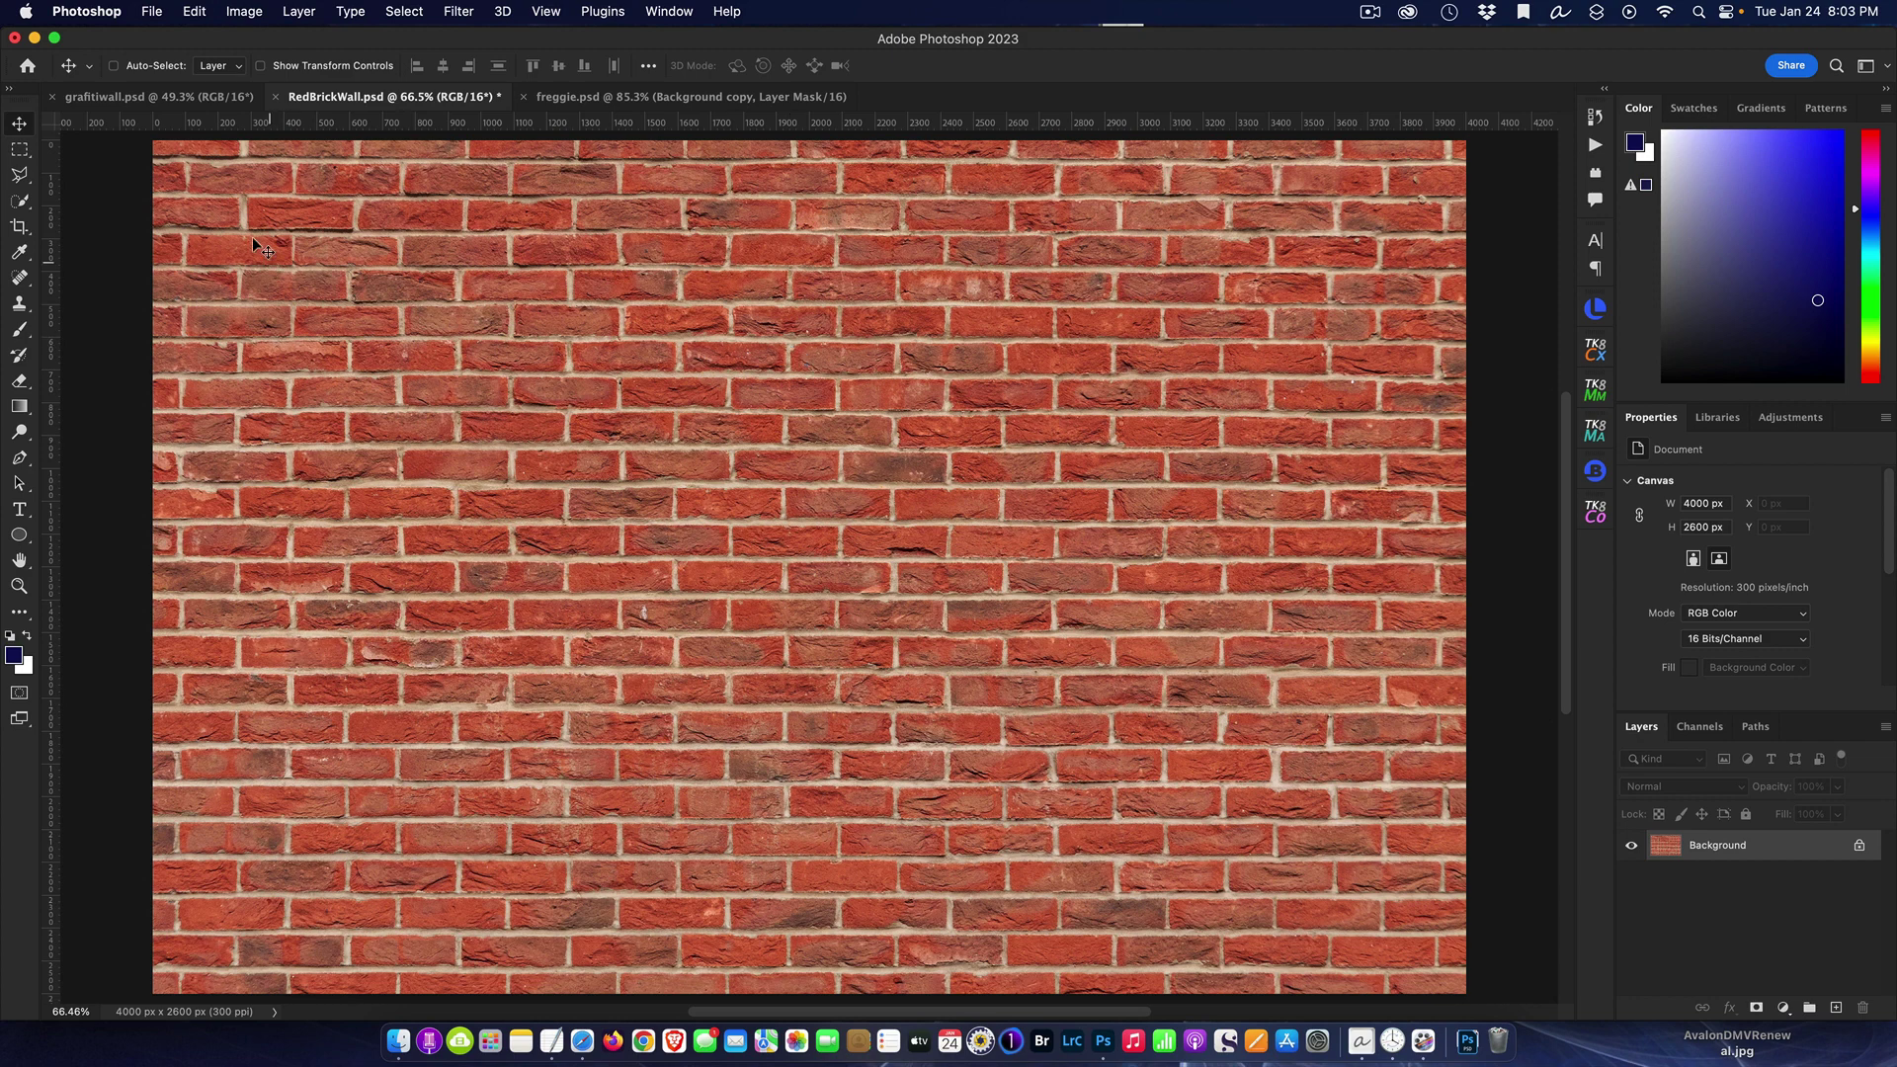
Look over the graffitiwall, RedBrickWall and freggie documents, ending on the brick wall.
click(186, 99)
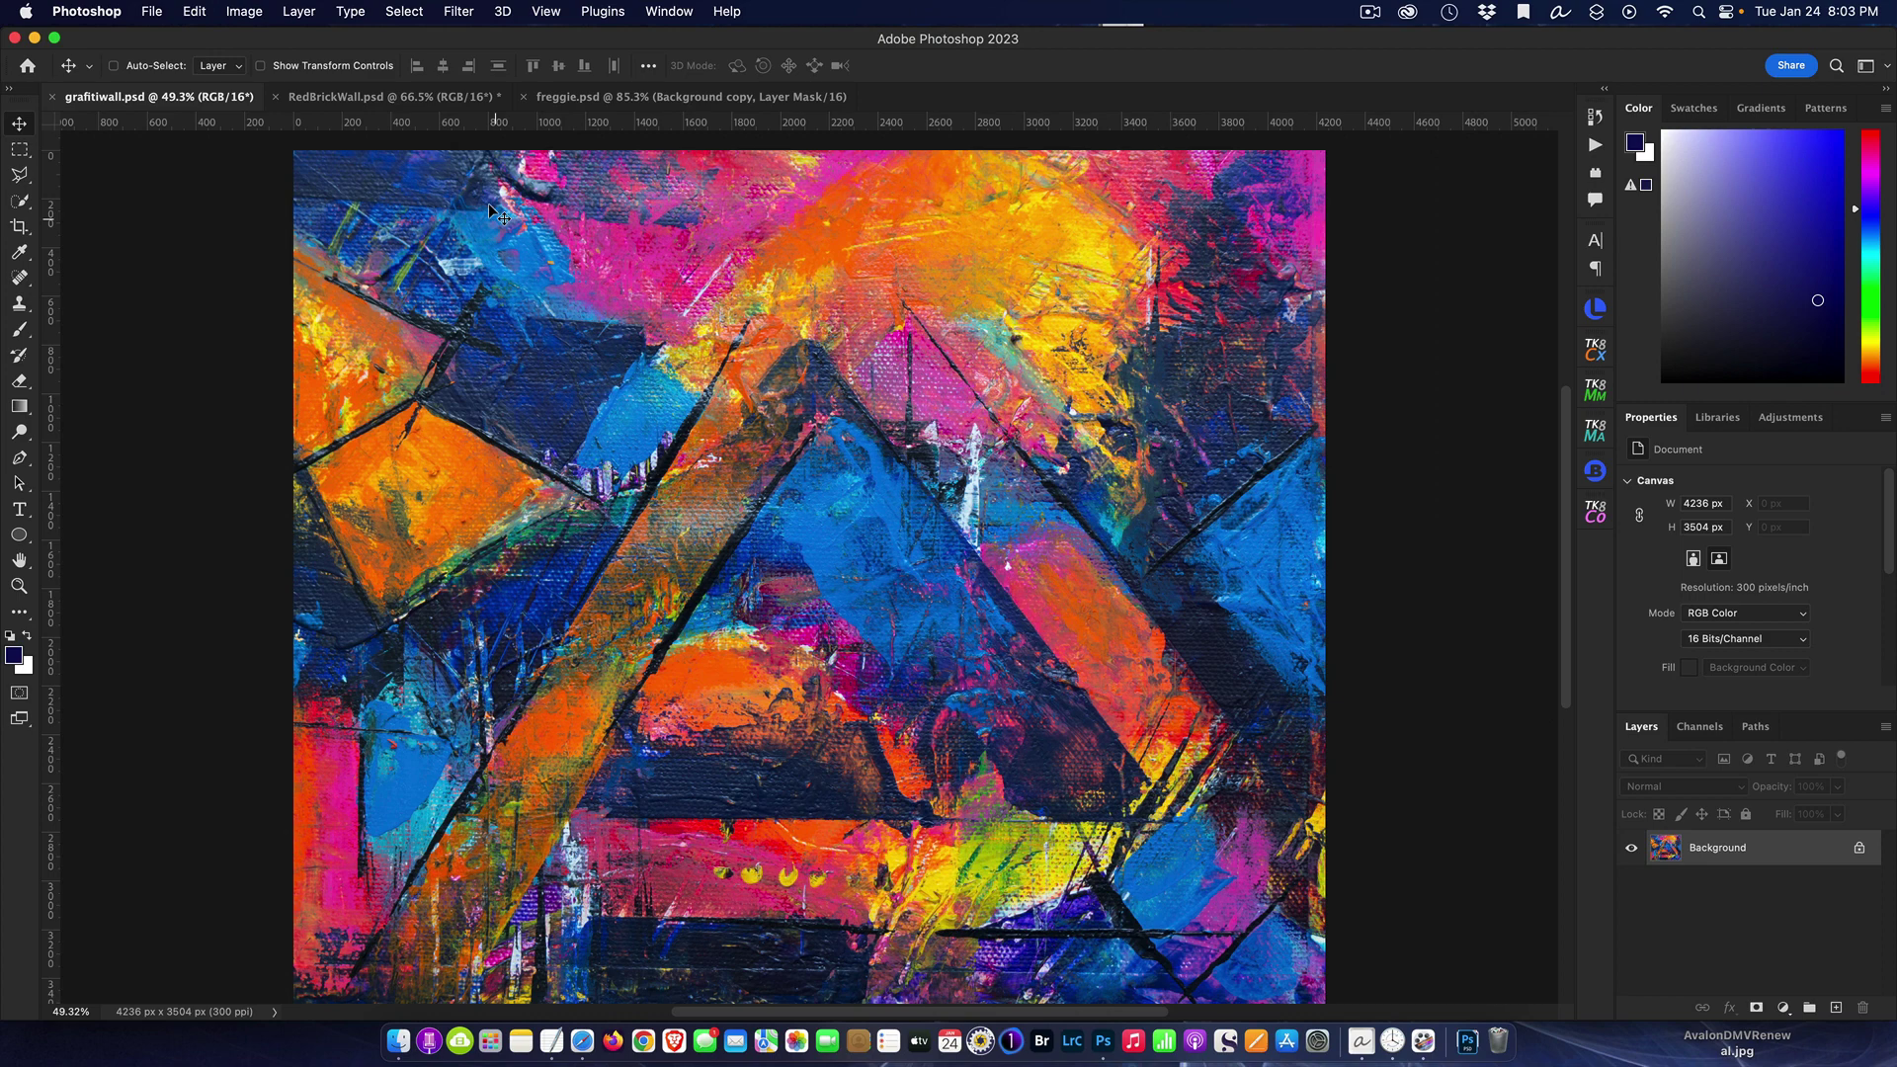
click(412, 96)
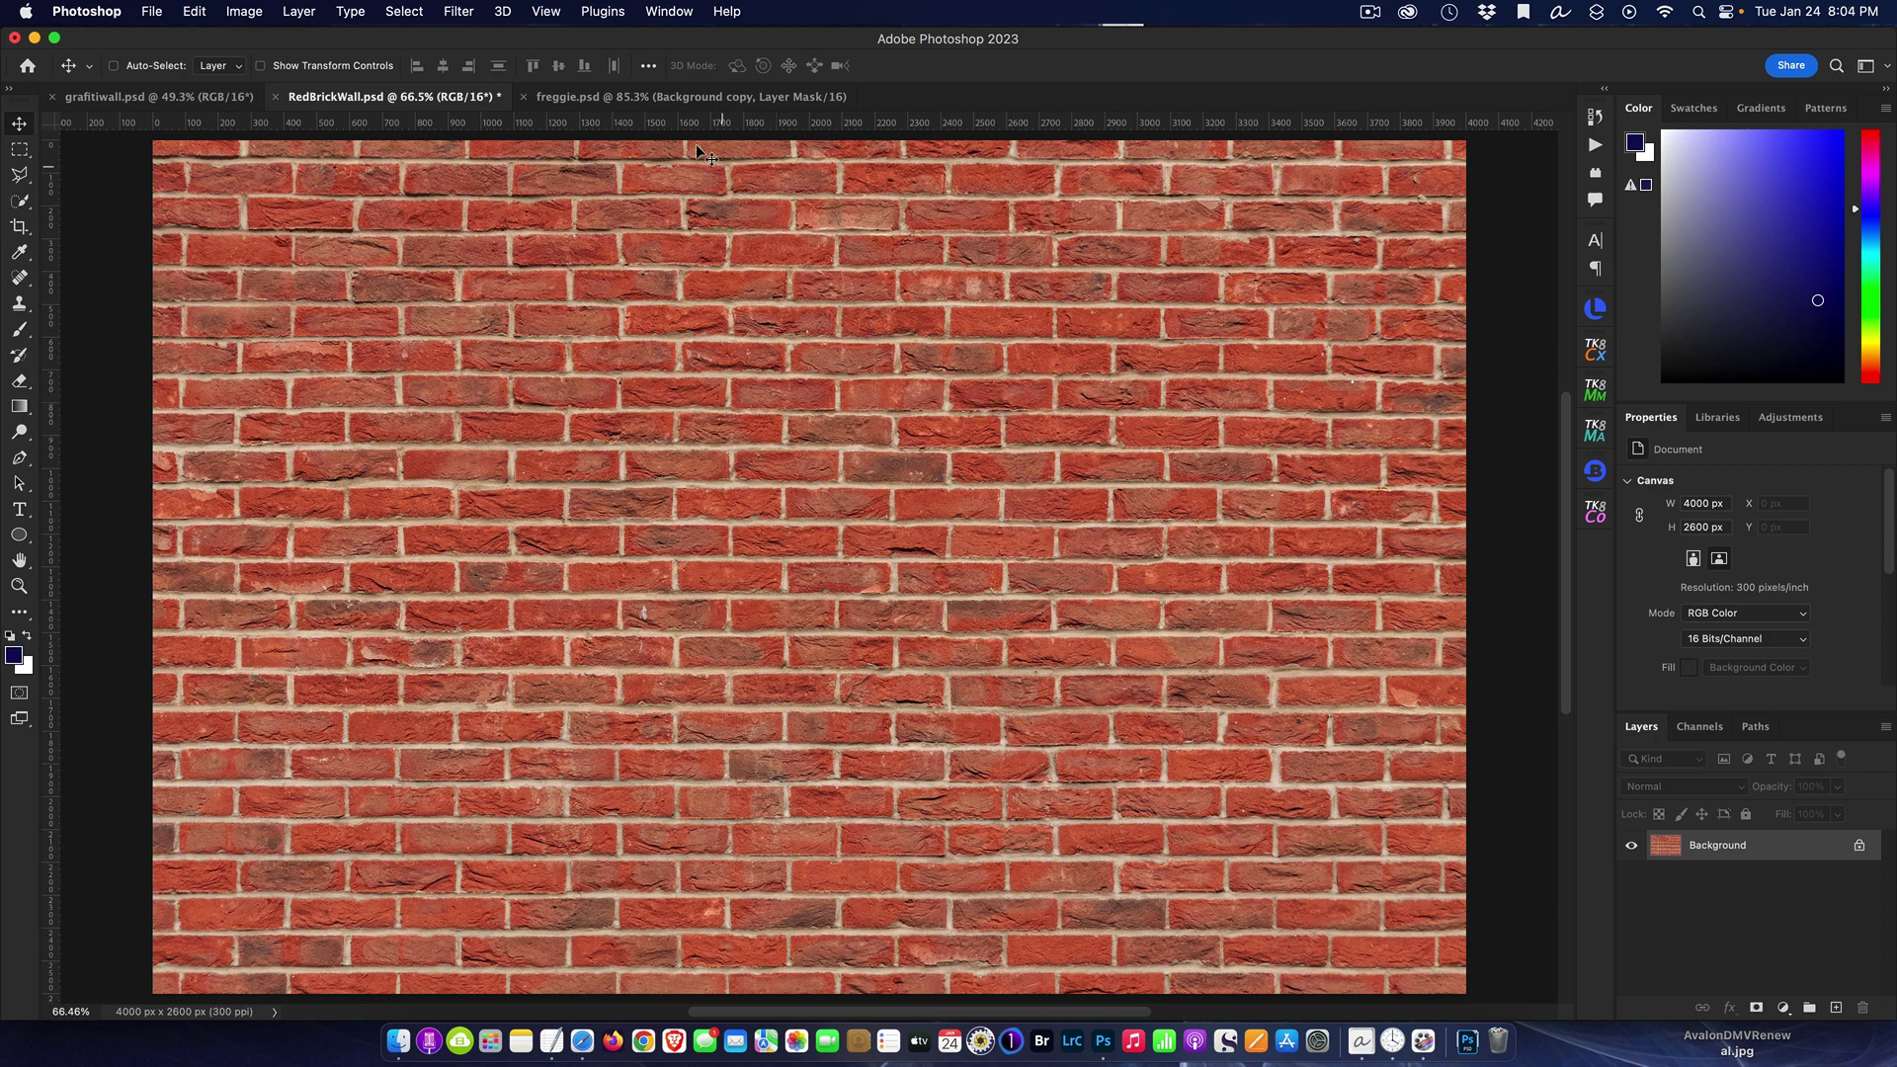
click(662, 97)
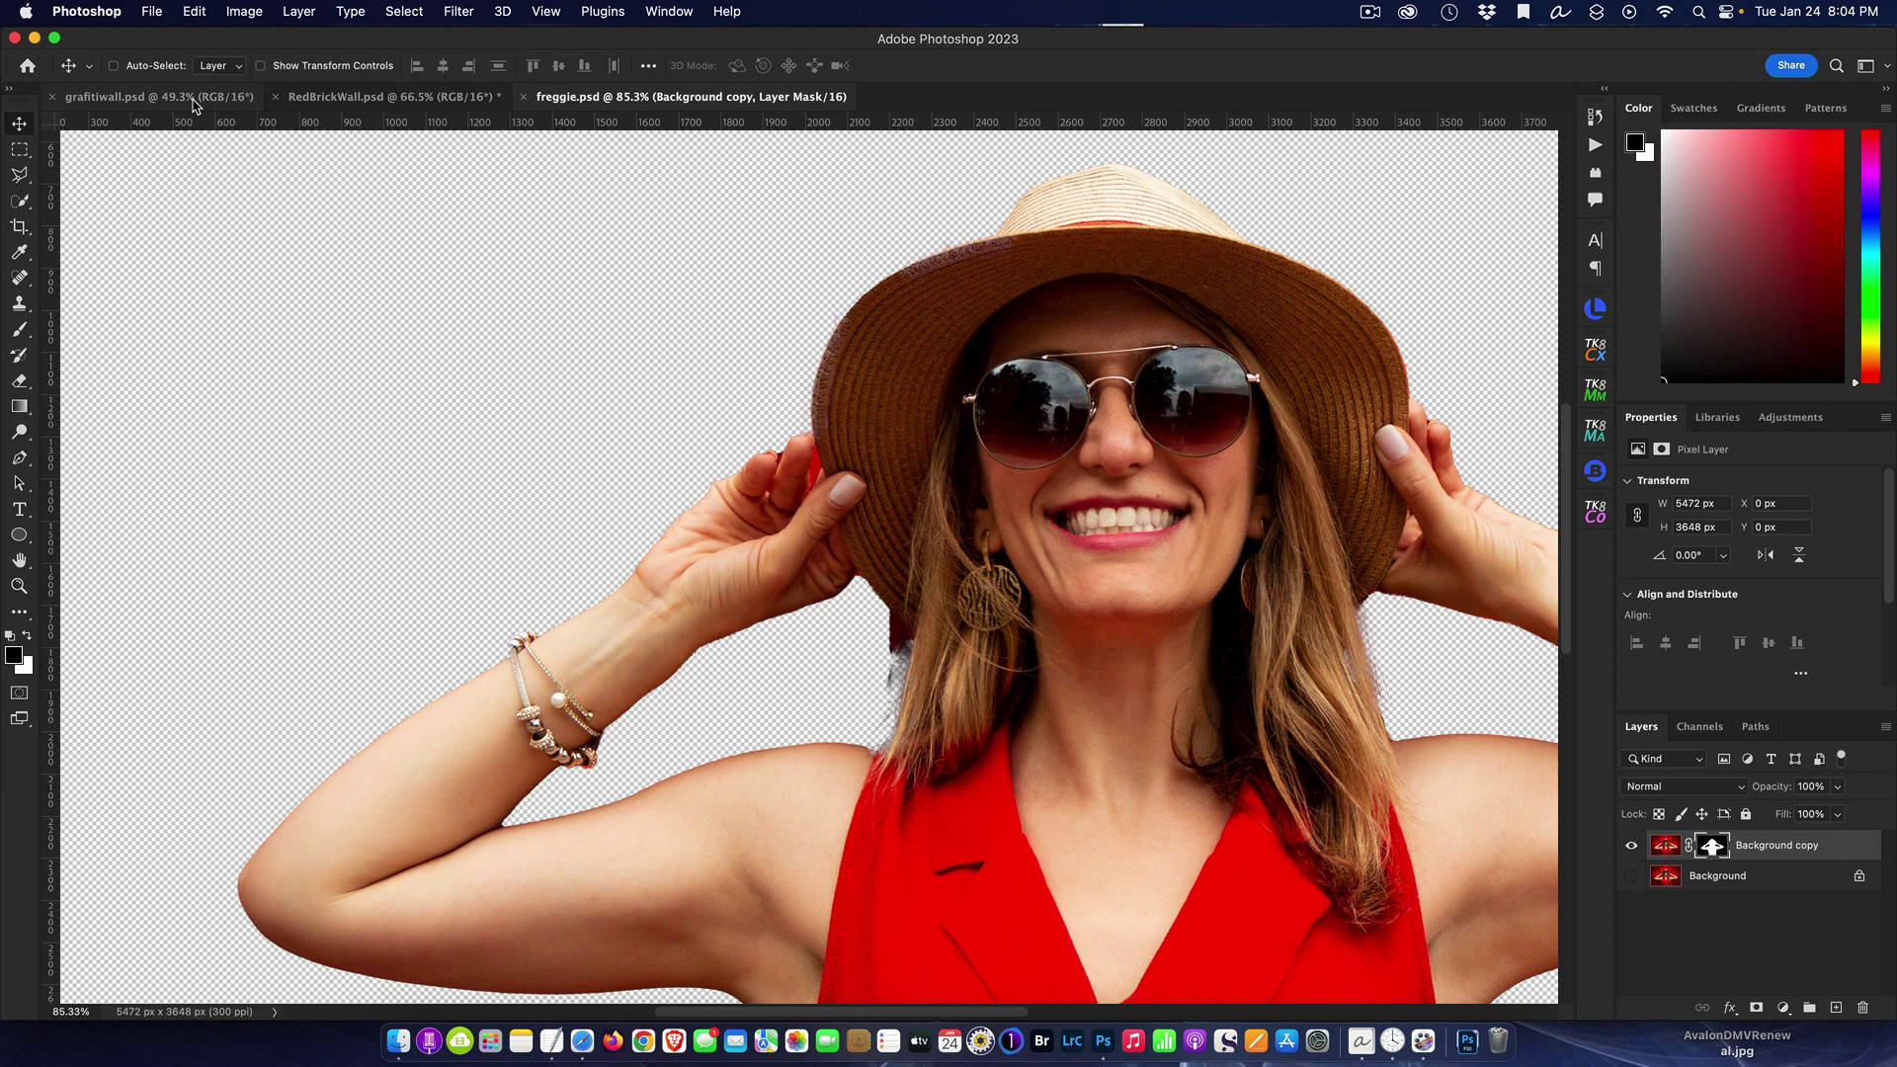
click(183, 98)
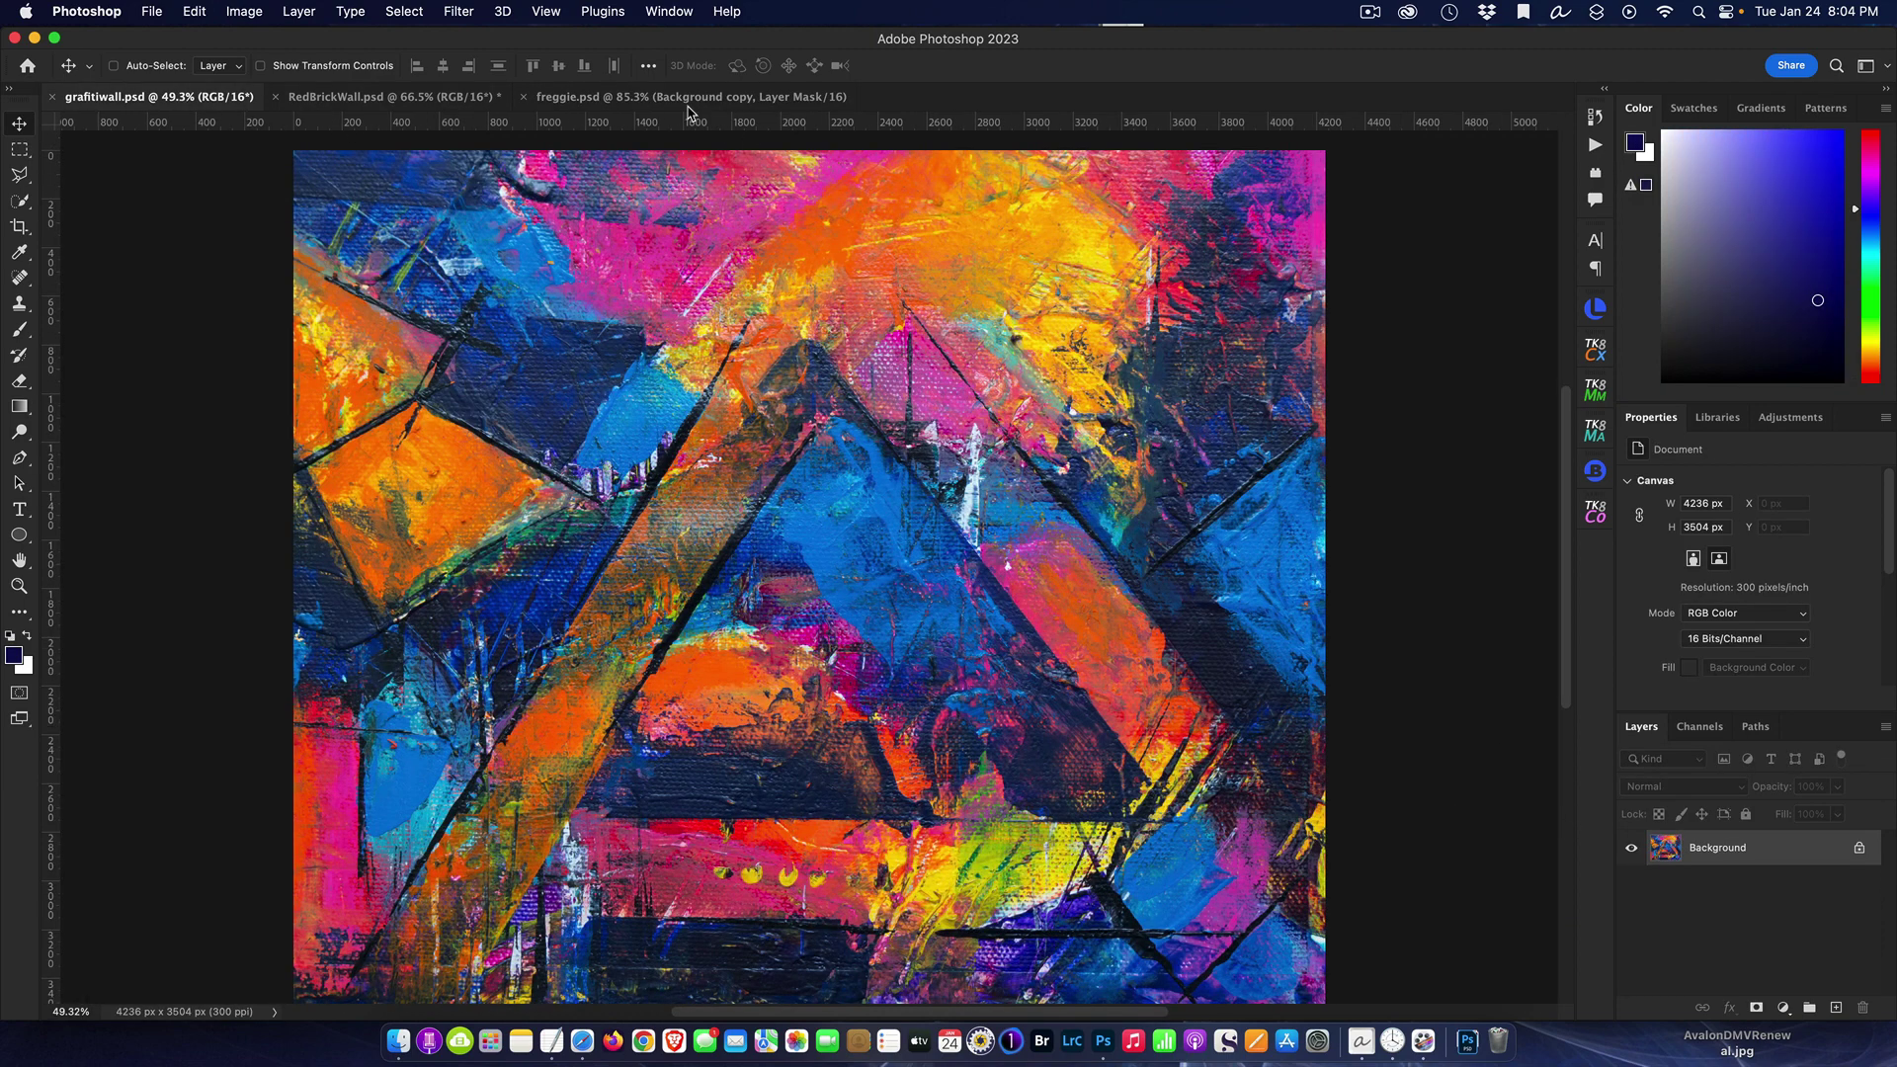
click(442, 97)
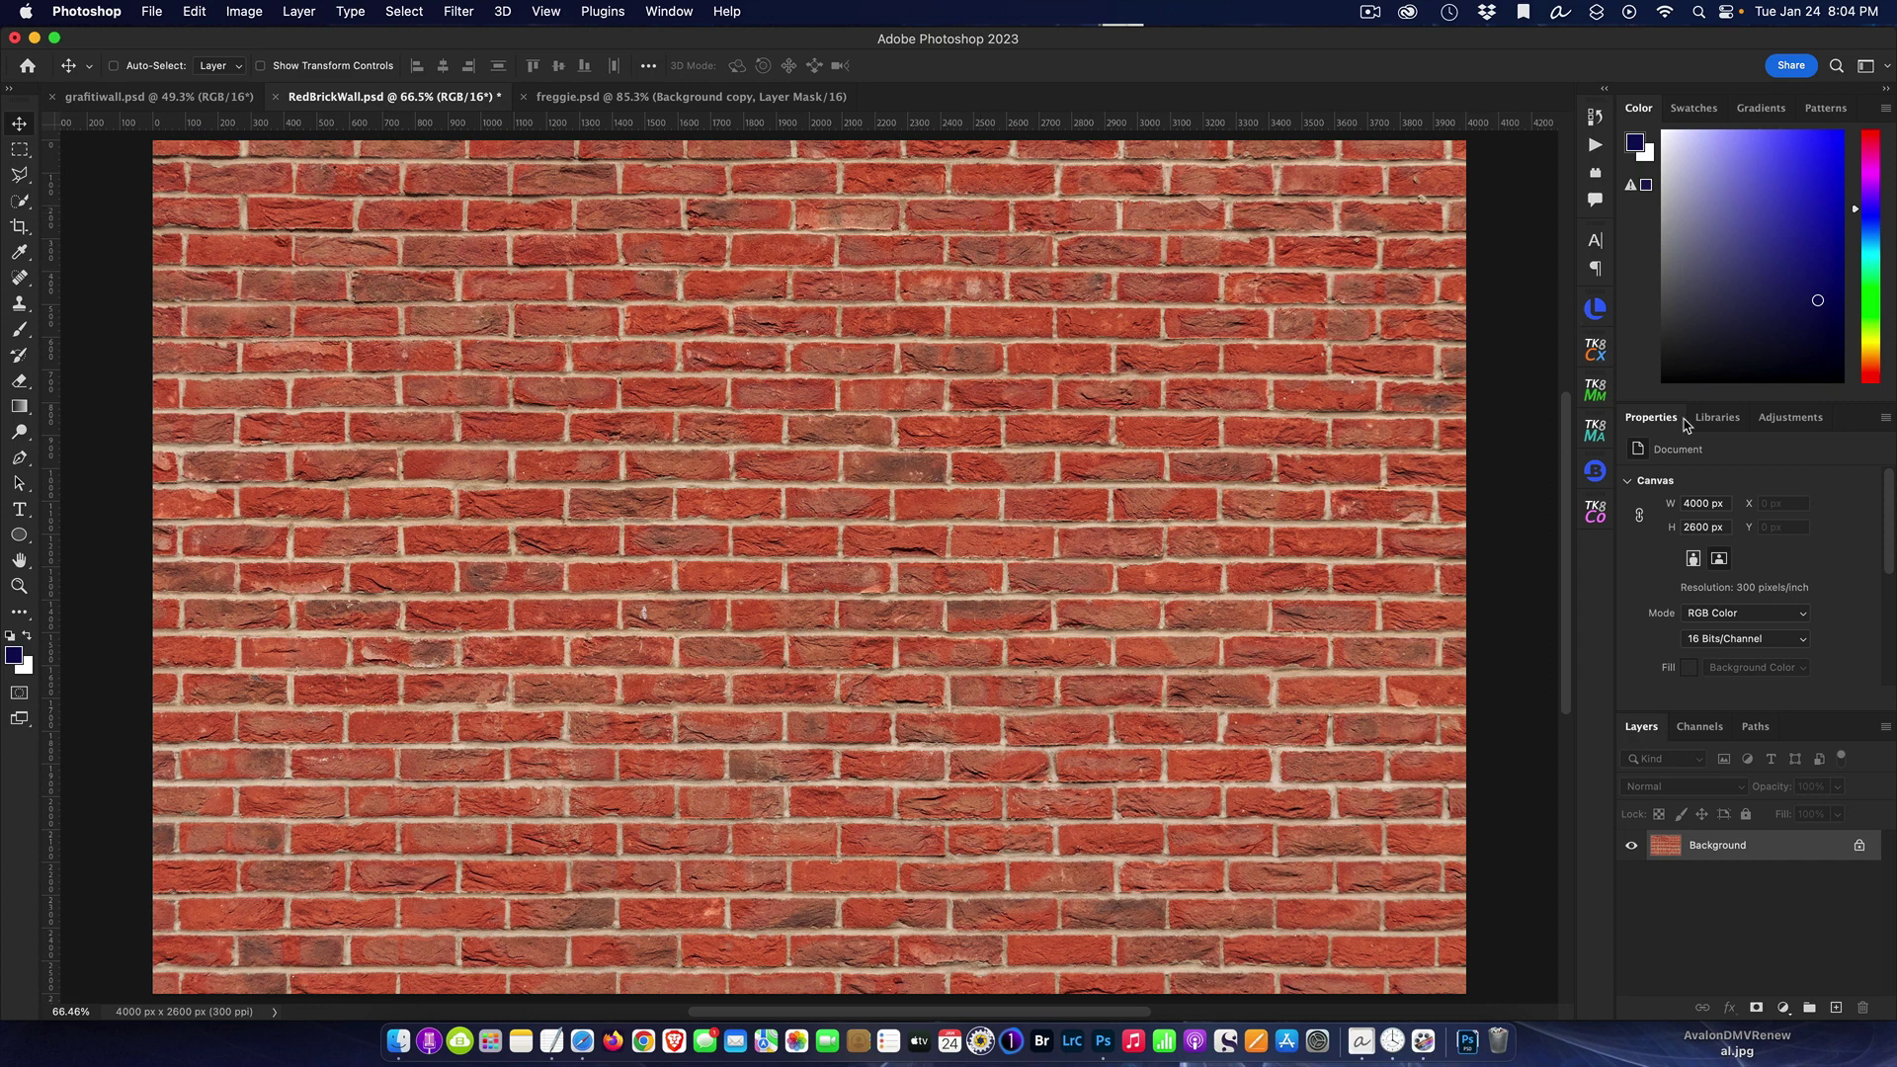
Add a Hue/Saturation adjustment layer with Saturation at -100 to turn the bricks grey.
click(1812, 419)
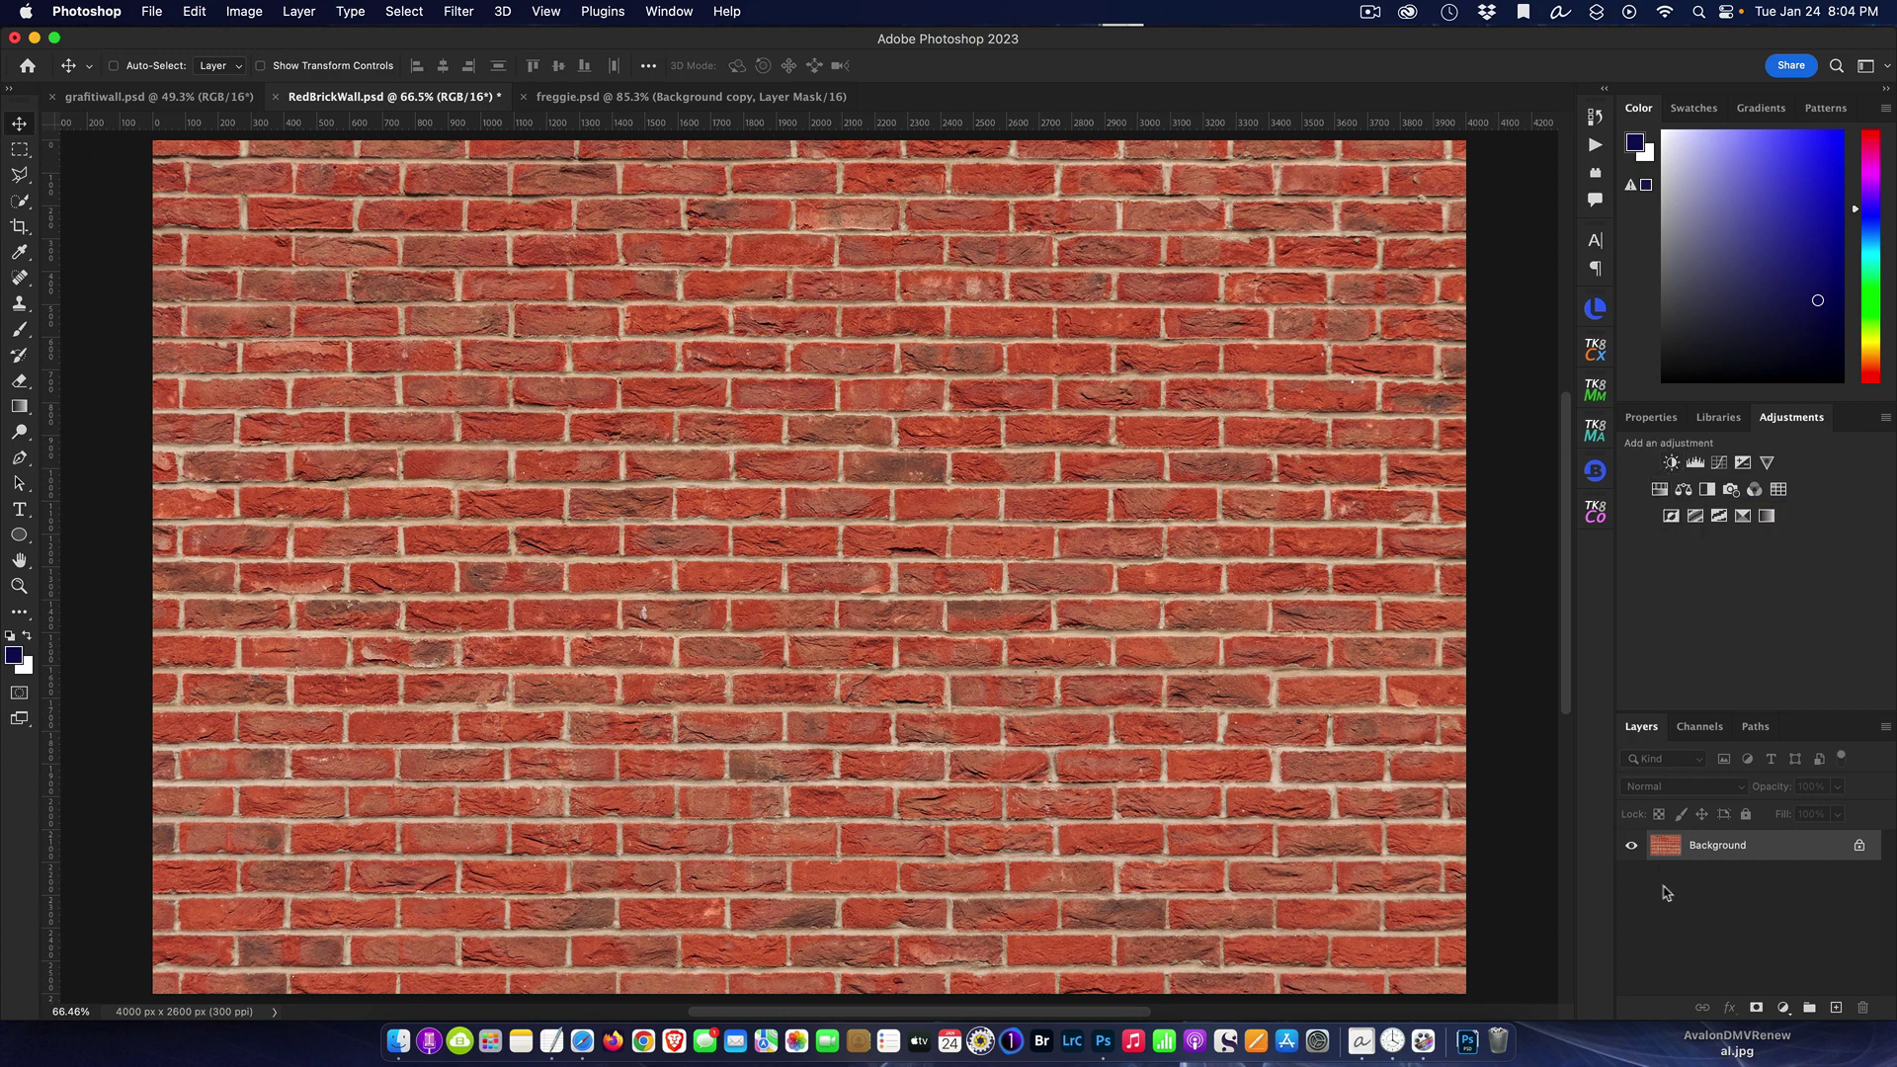
click(1785, 1009)
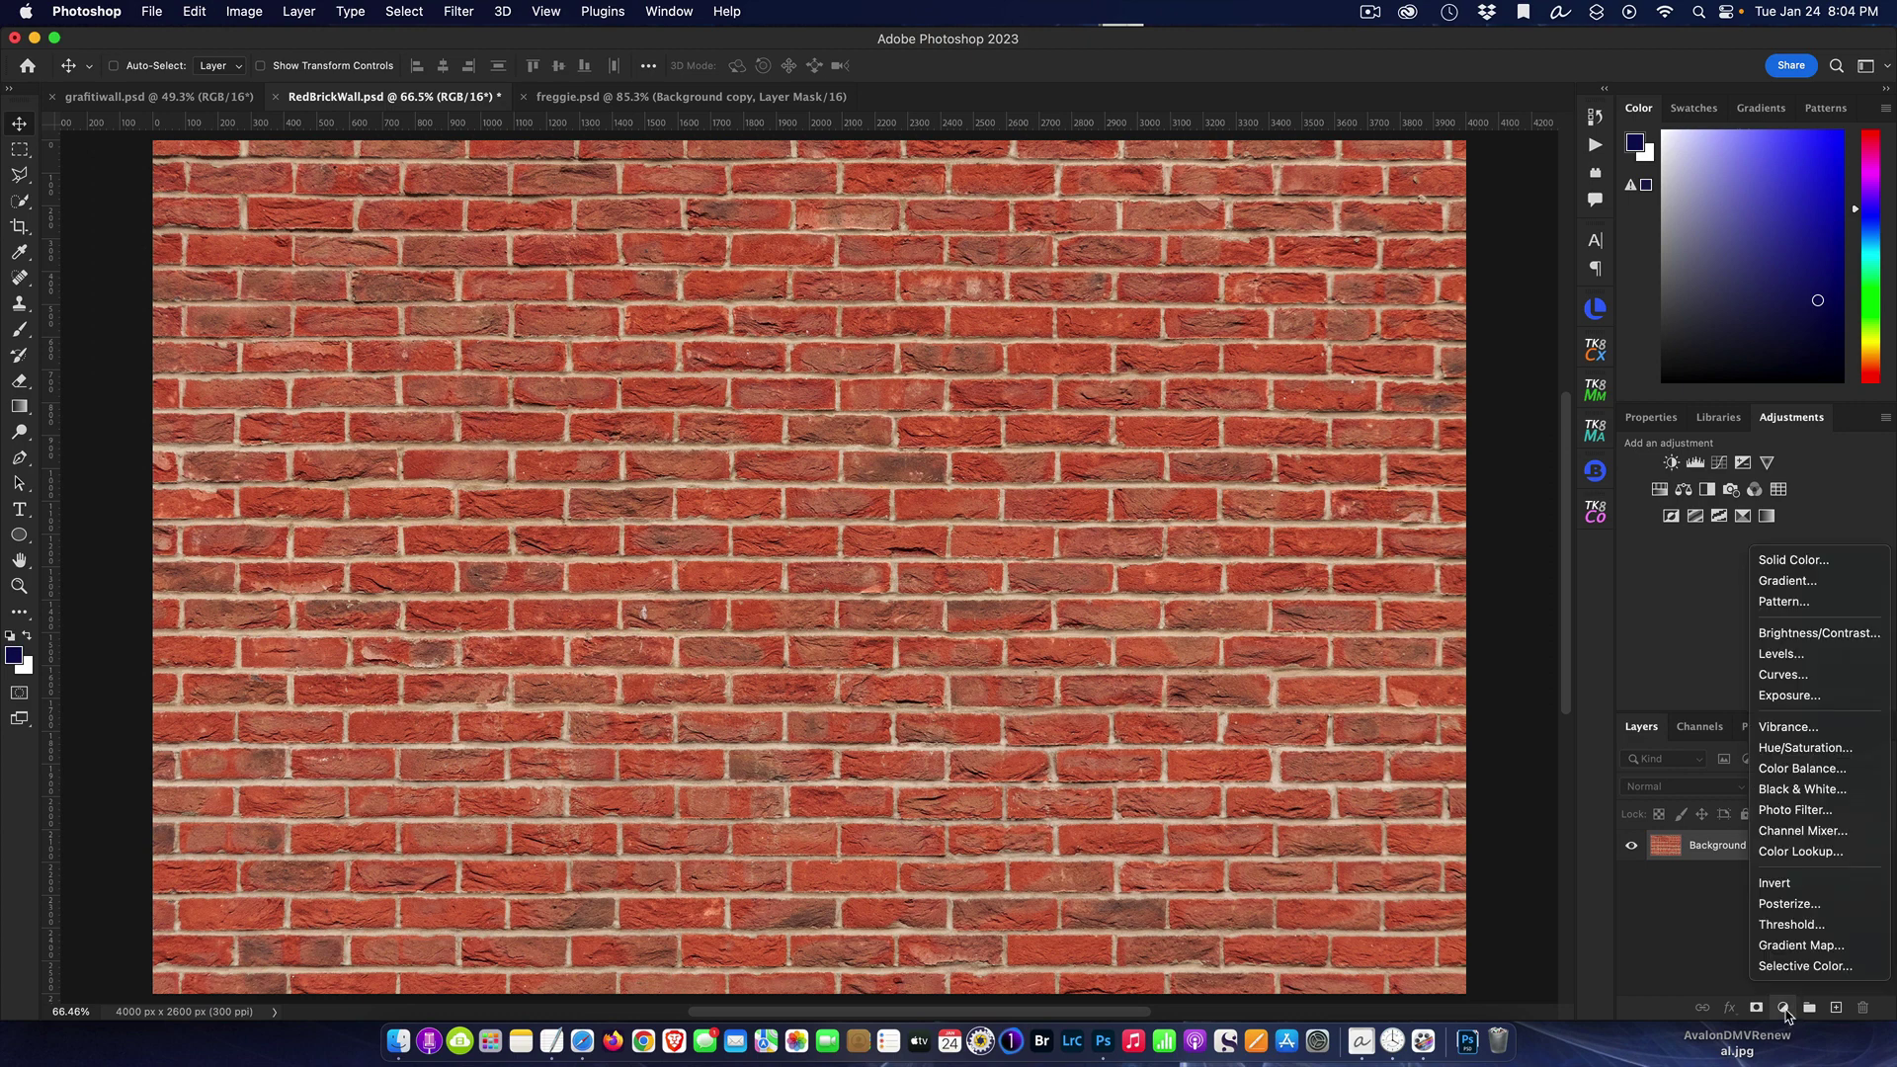
click(1795, 752)
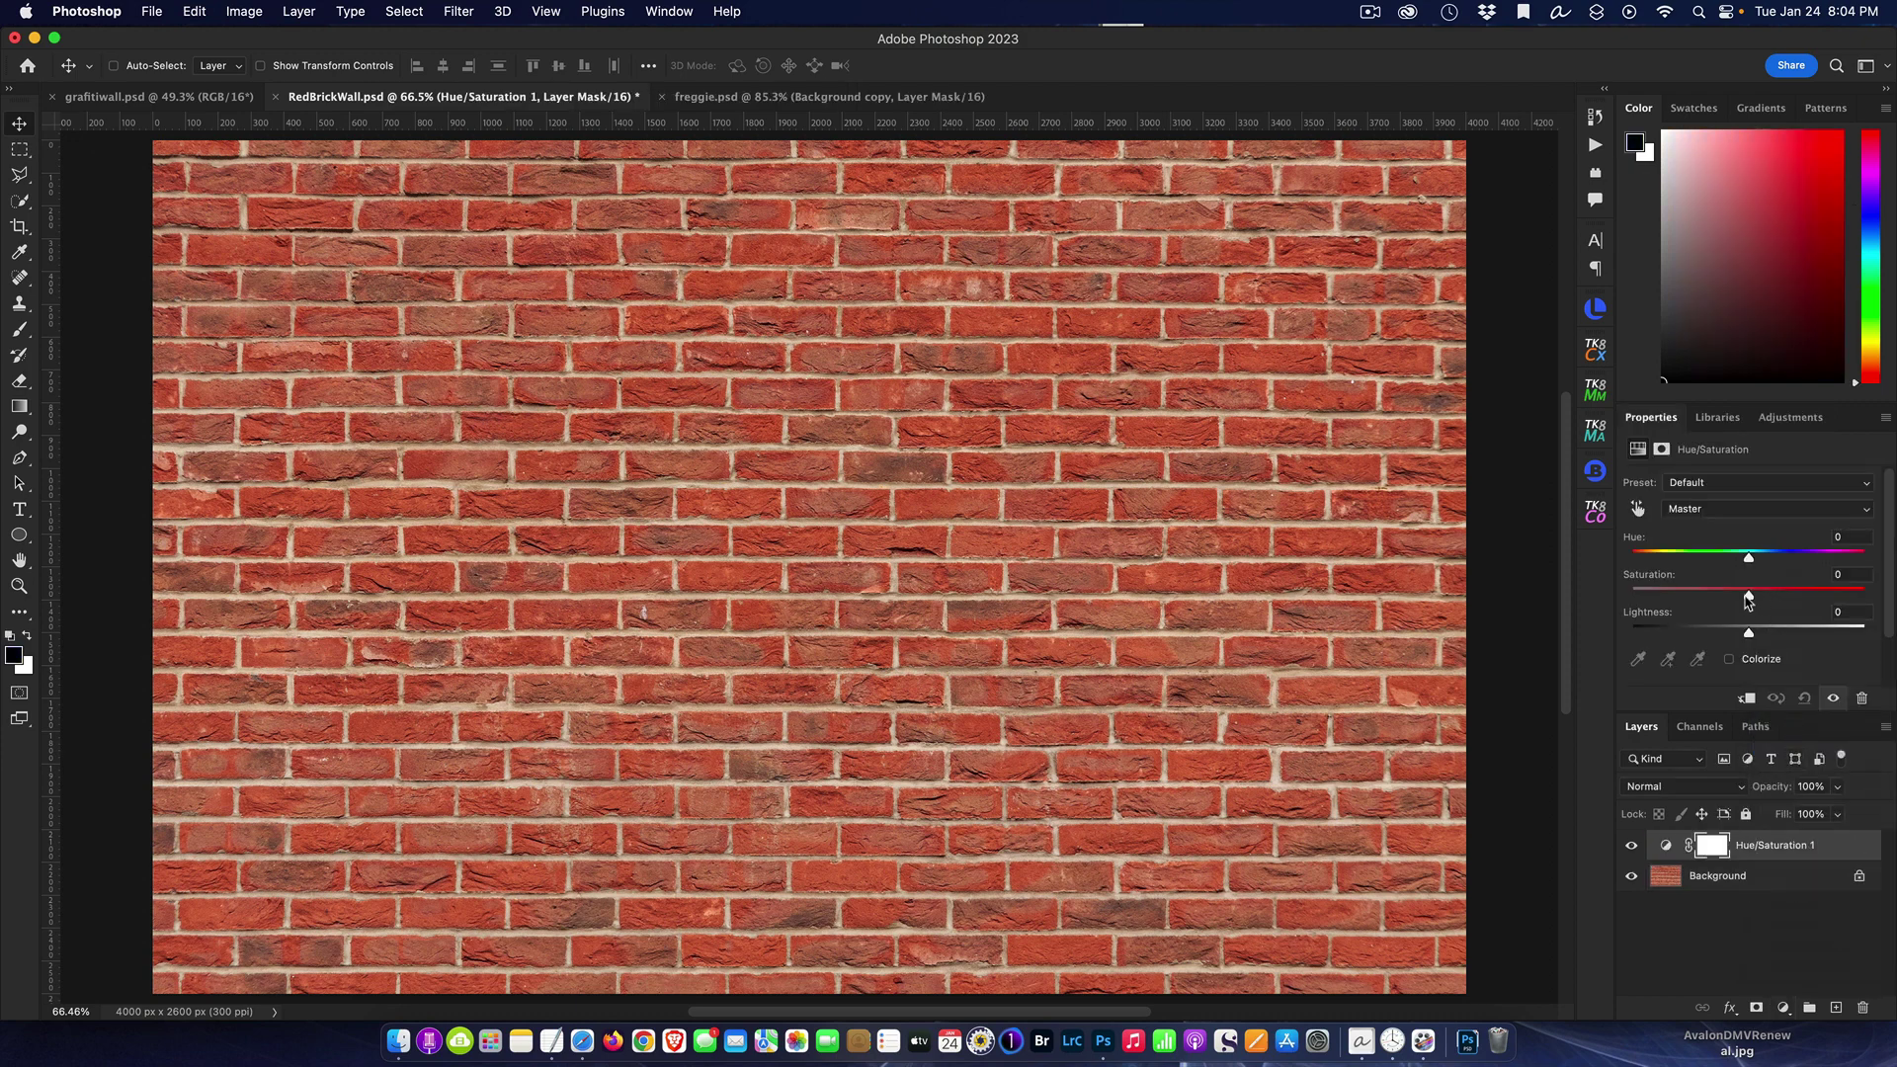
drag(1755, 595, 1509, 591)
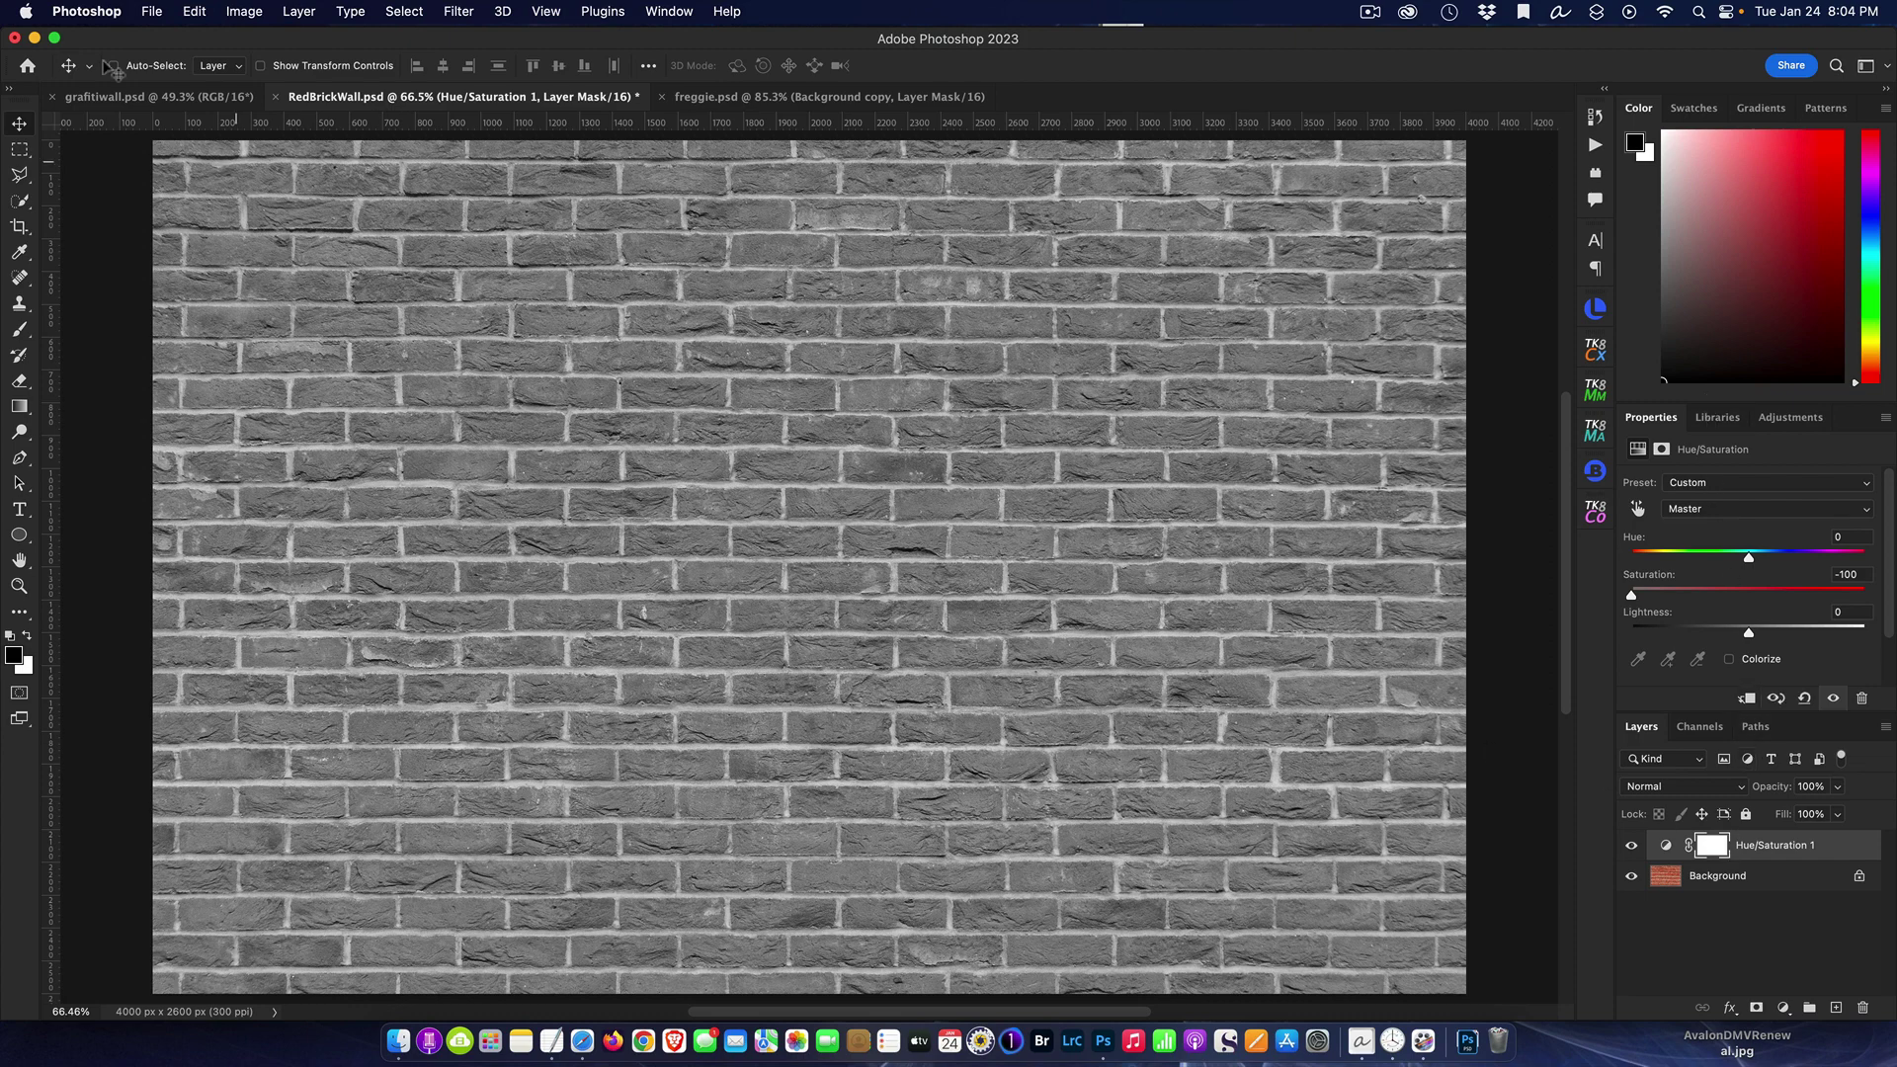
Drag the graffiti painting into RedBrickWall as Layer 1 and scale it to 4000 × 3309 px over the wall.
click(195, 99)
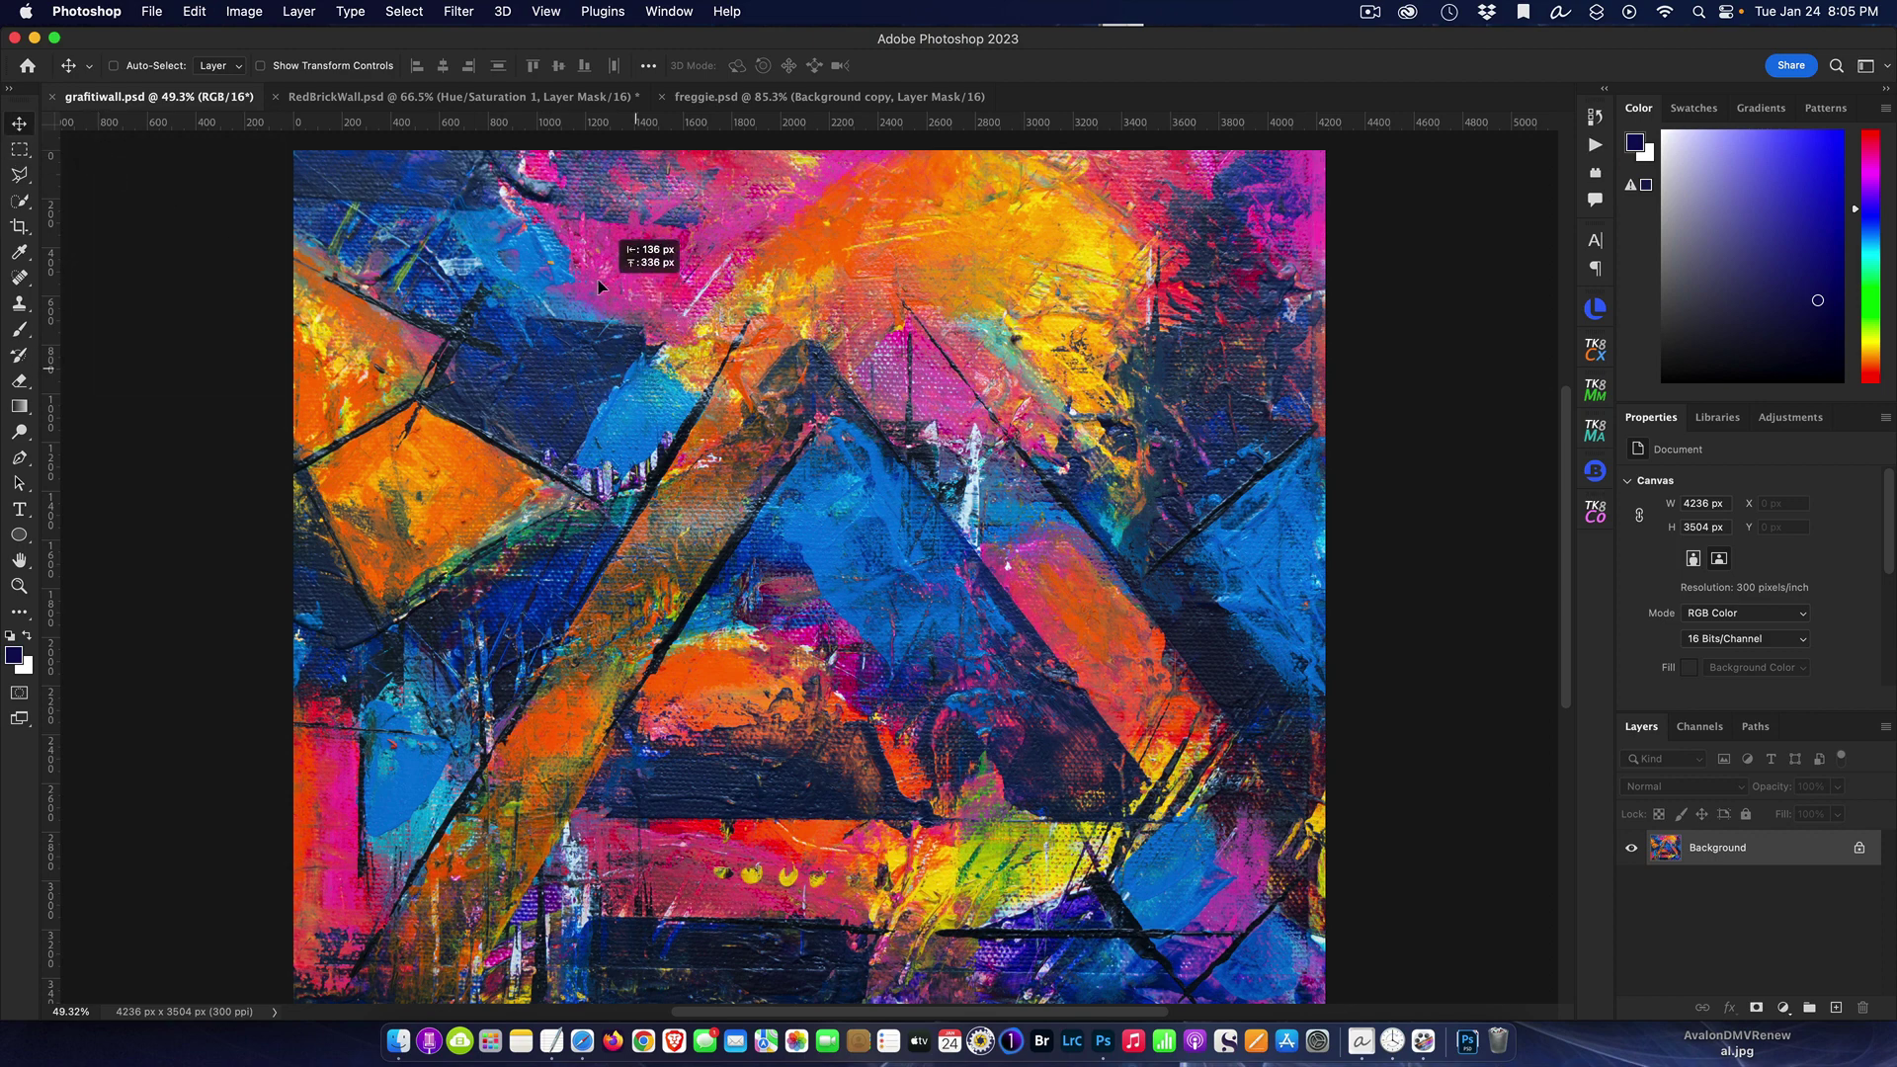
mouse_move(524, 168)
mouse_down()
mouse_move(564, 94)
mouse_move(522, 99)
mouse_move(847, 655)
mouse_up()
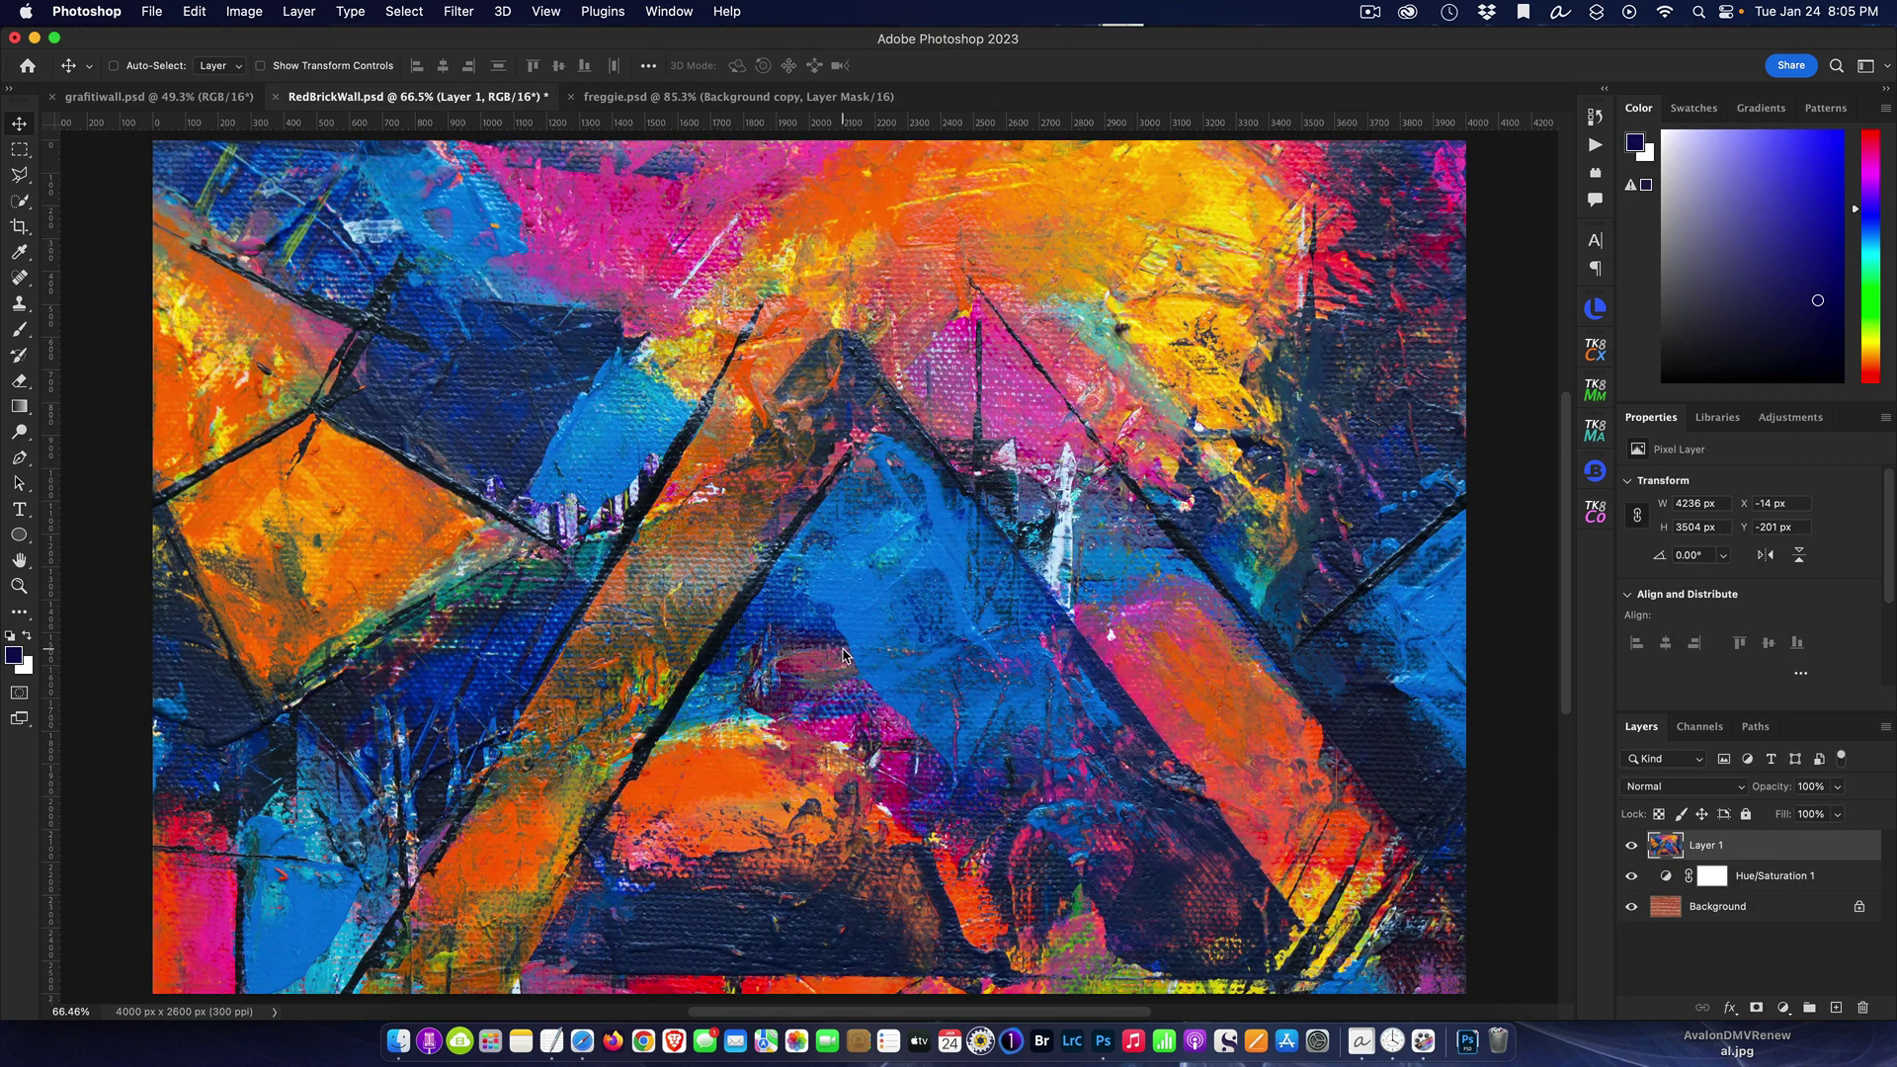
key(super)
key(super+t)
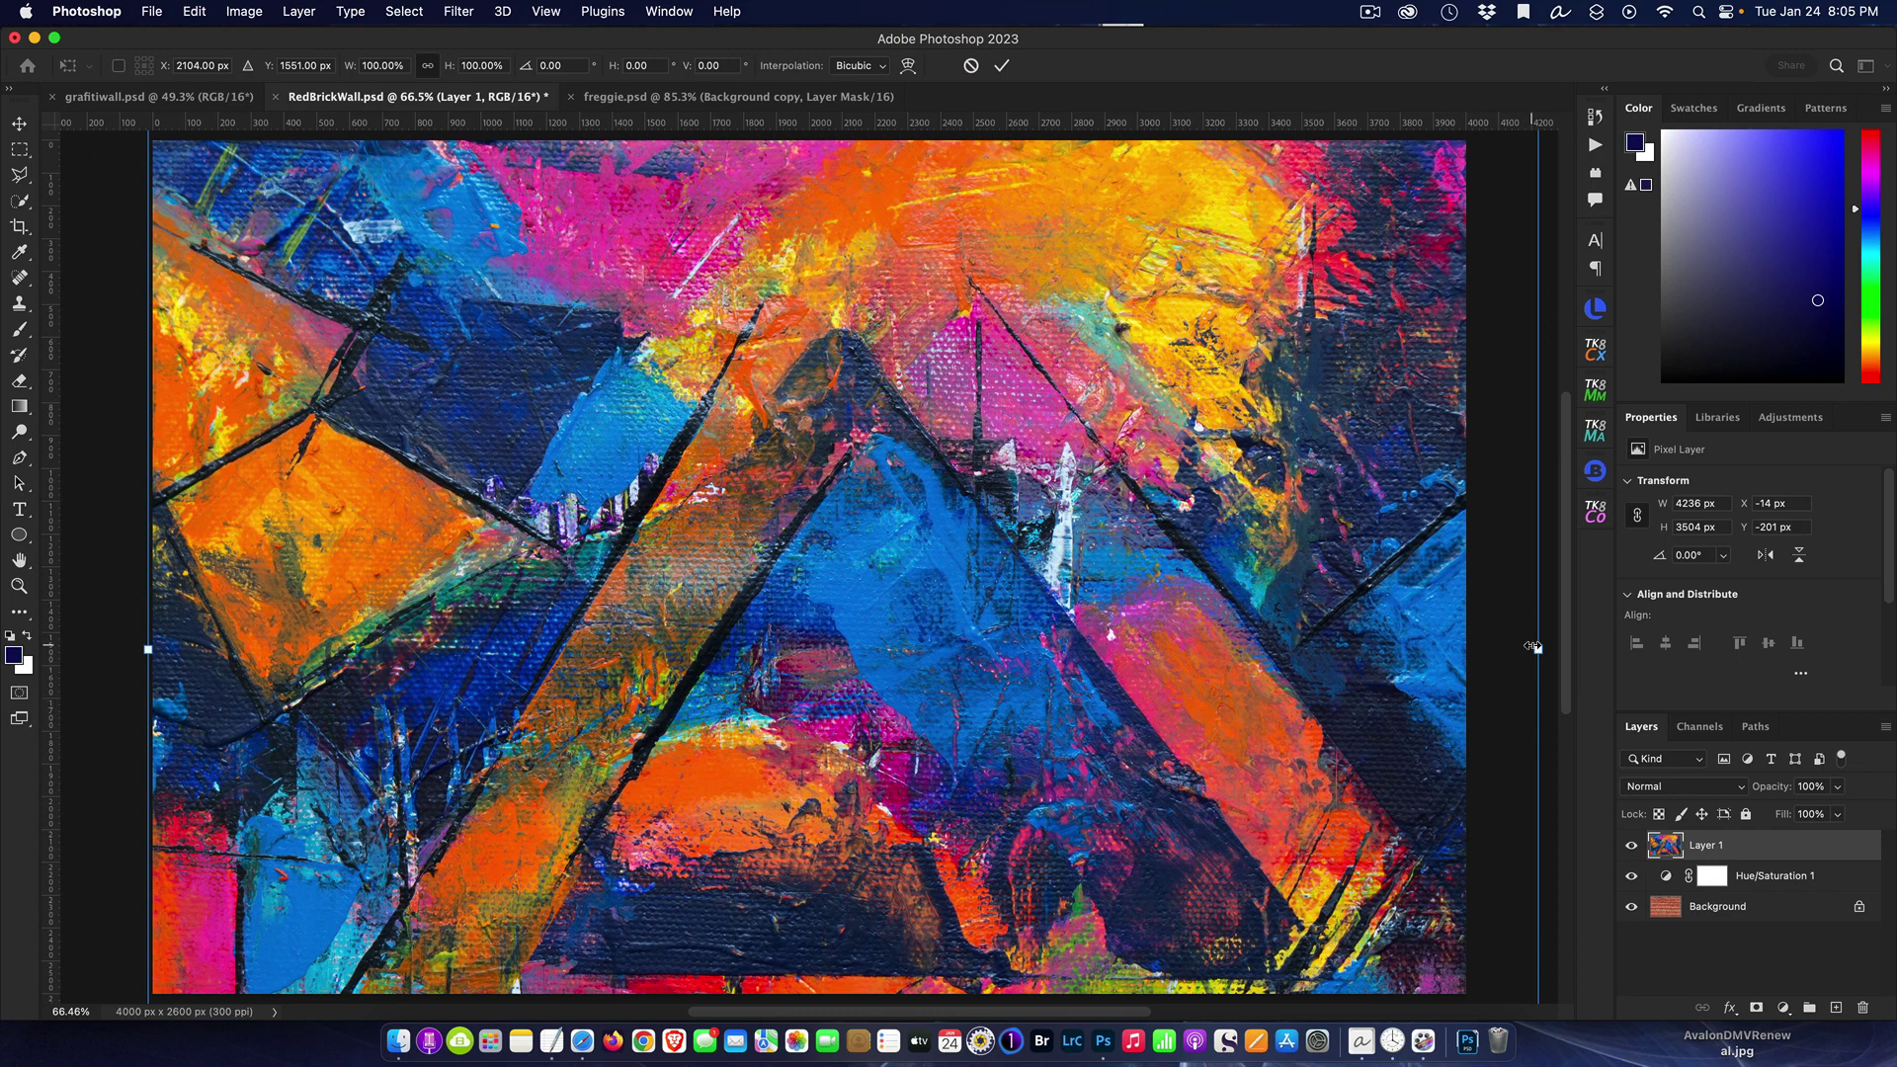
drag(1531, 646, 1380, 579)
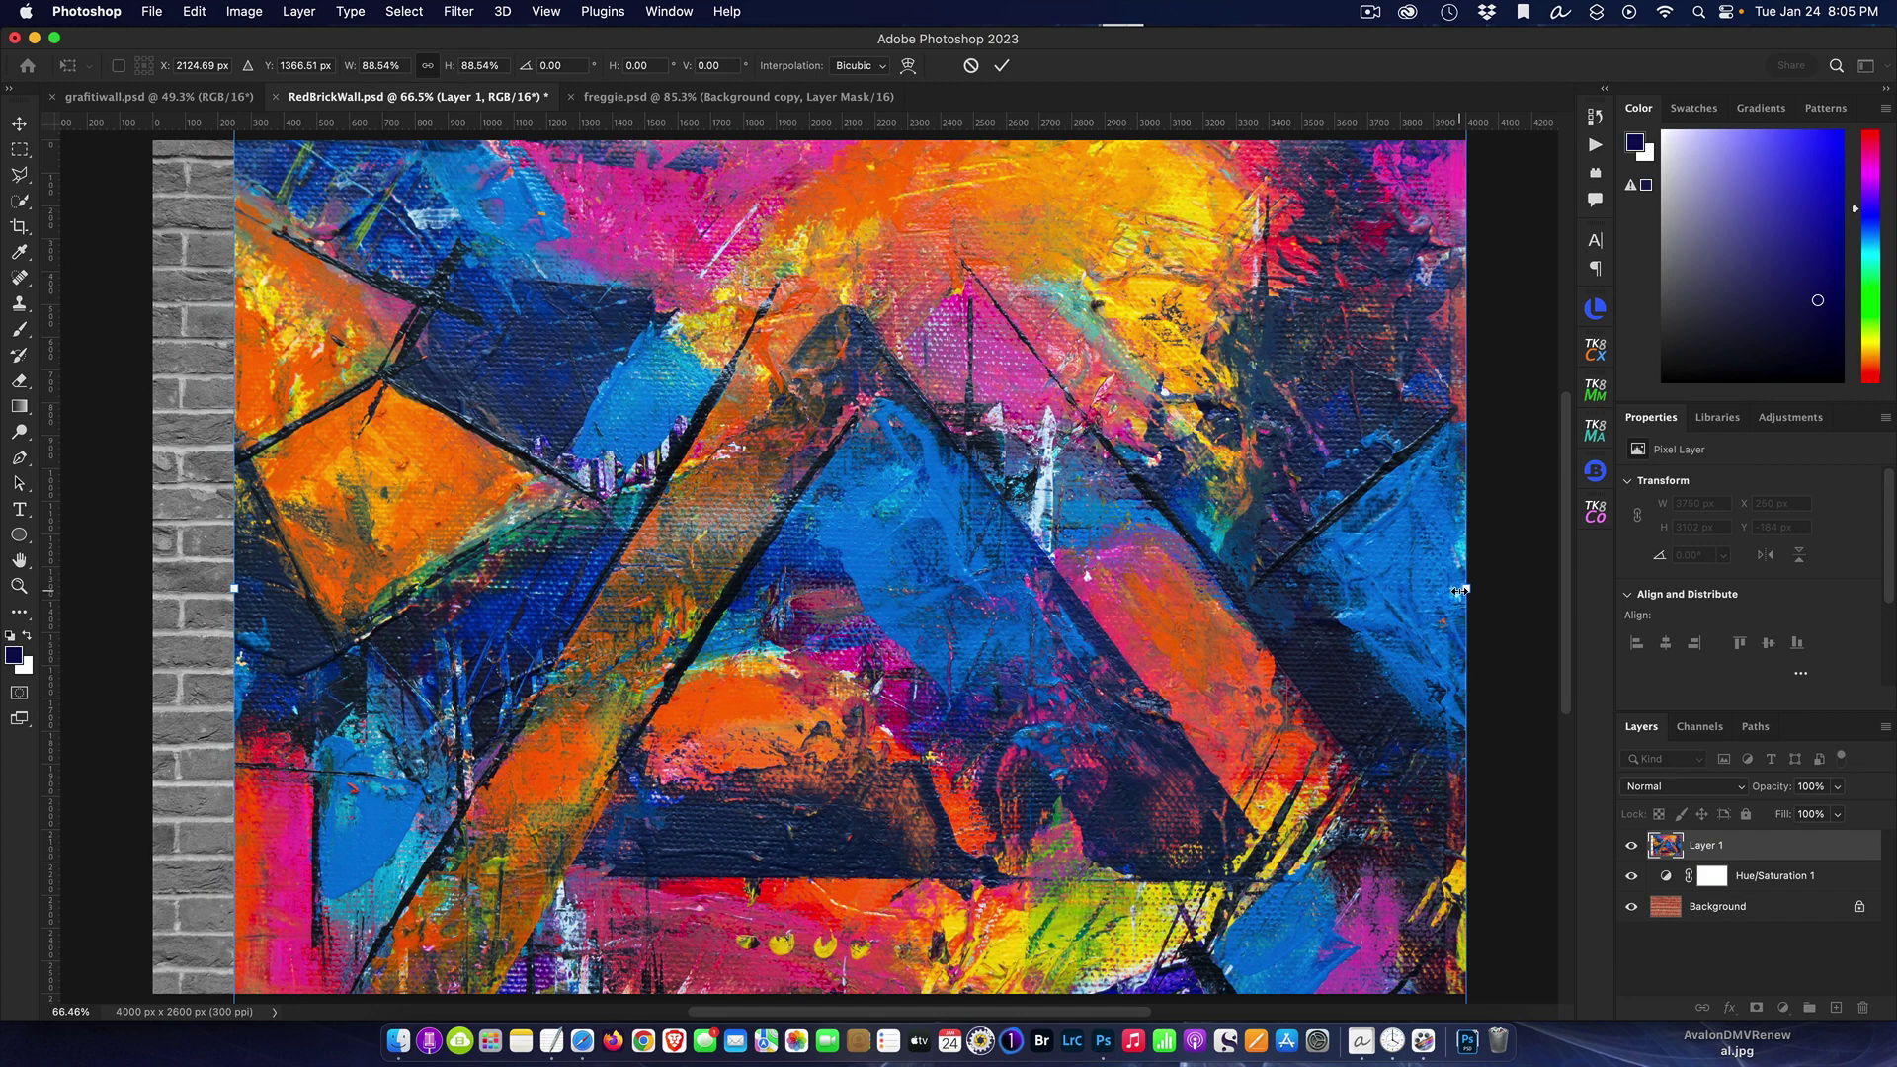
key(super+0)
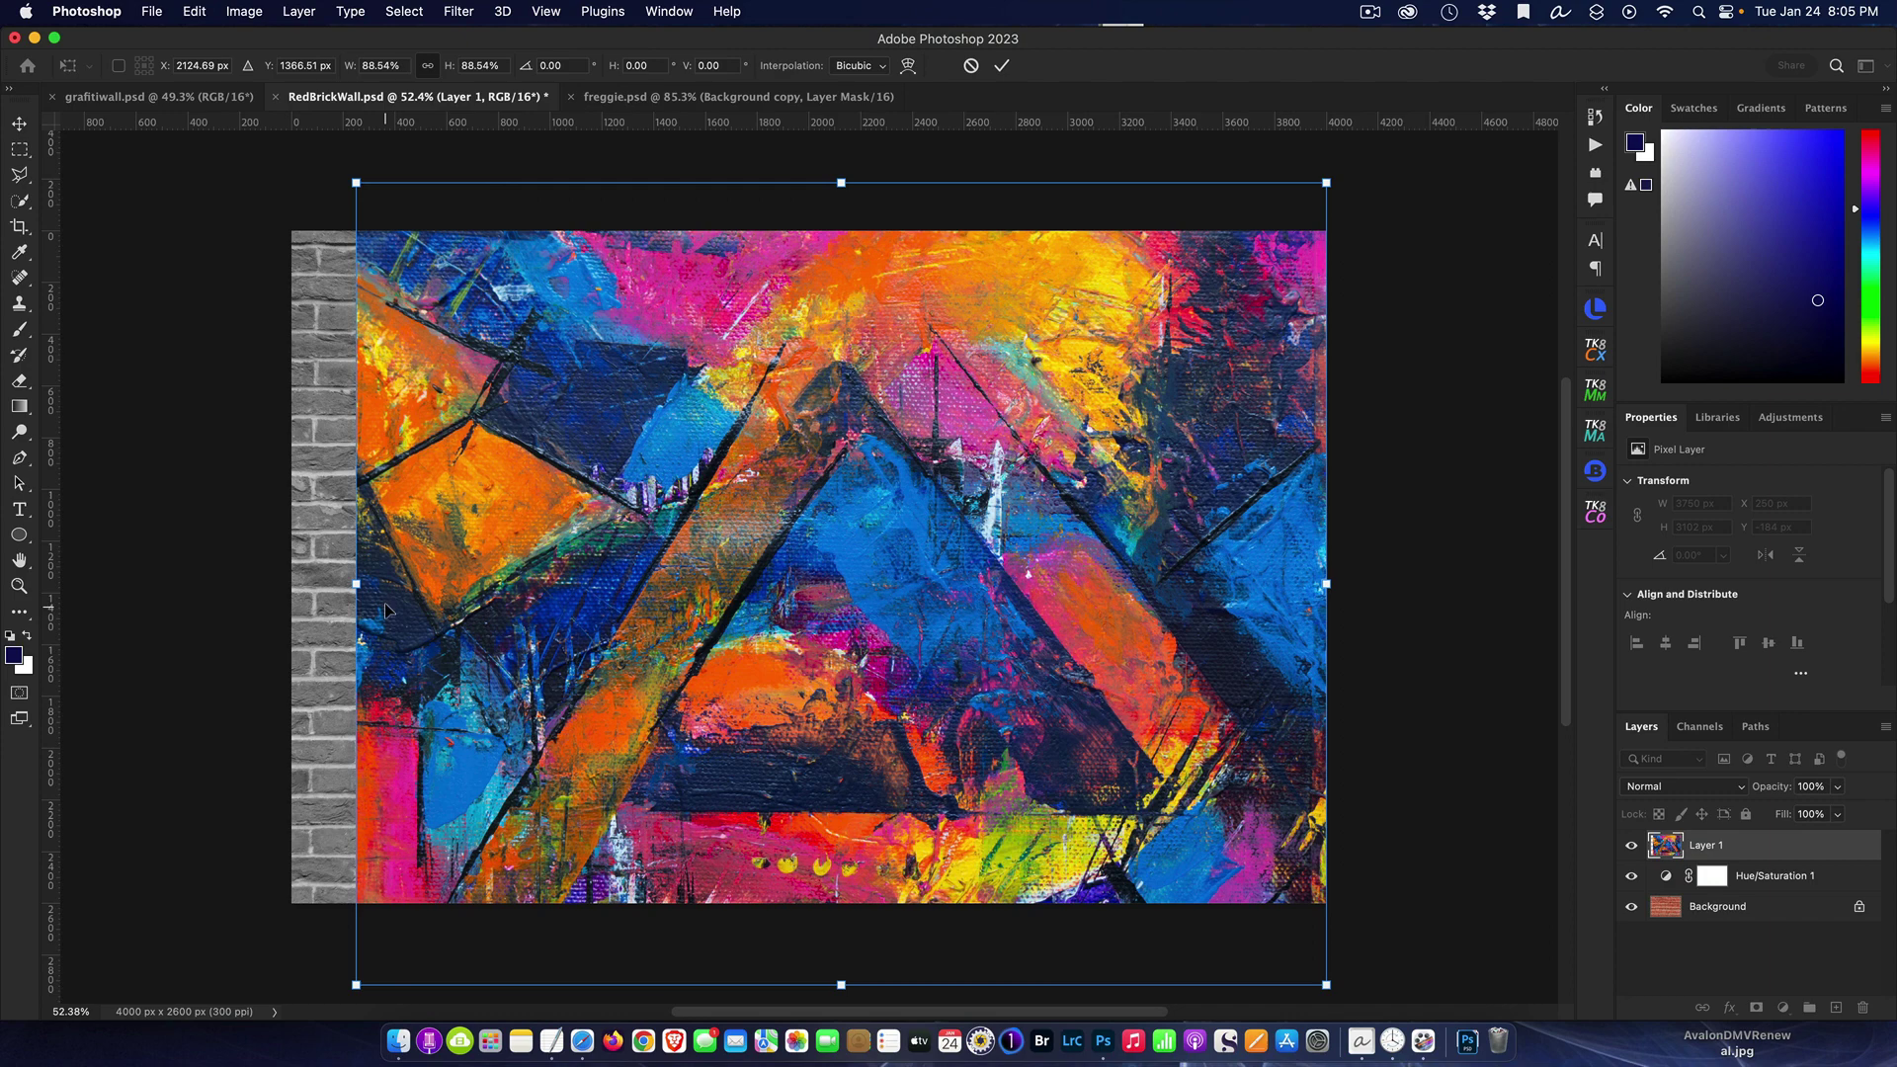
drag(468, 531, 409, 580)
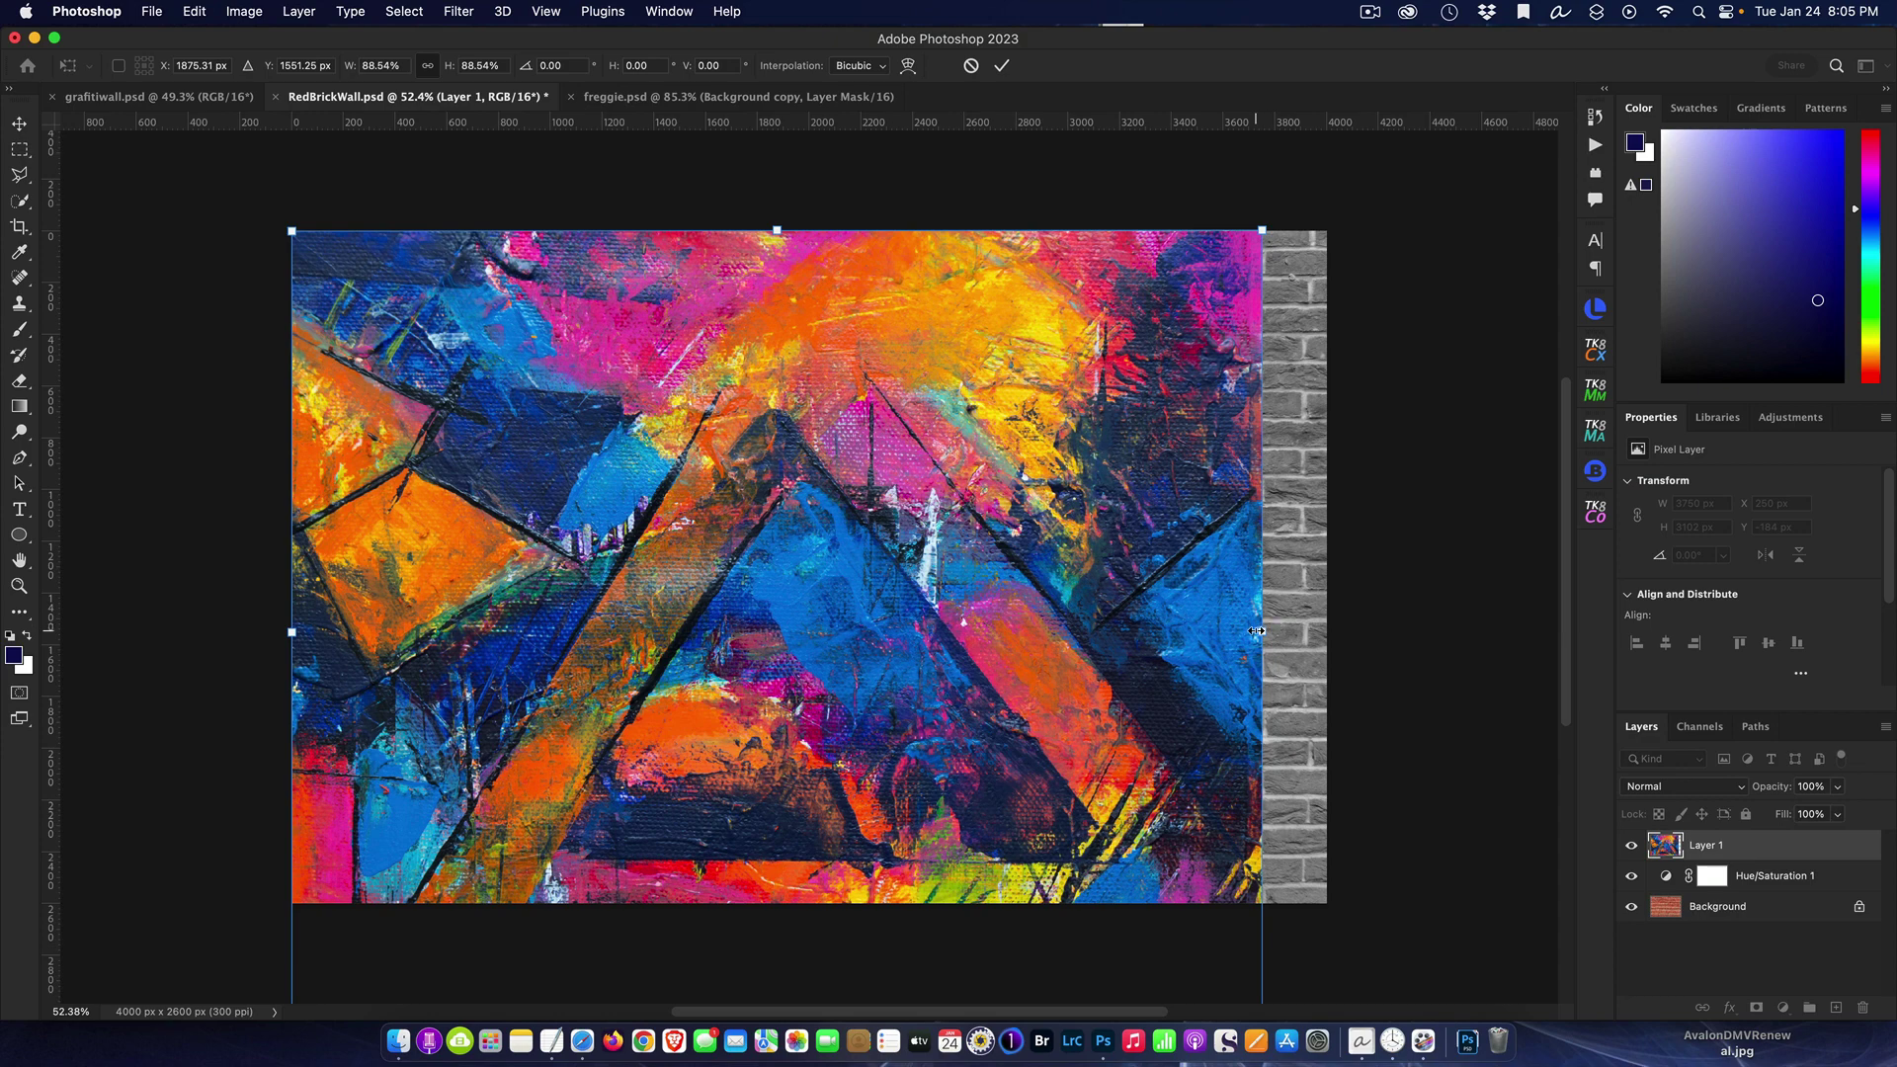
drag(1261, 630, 1326, 629)
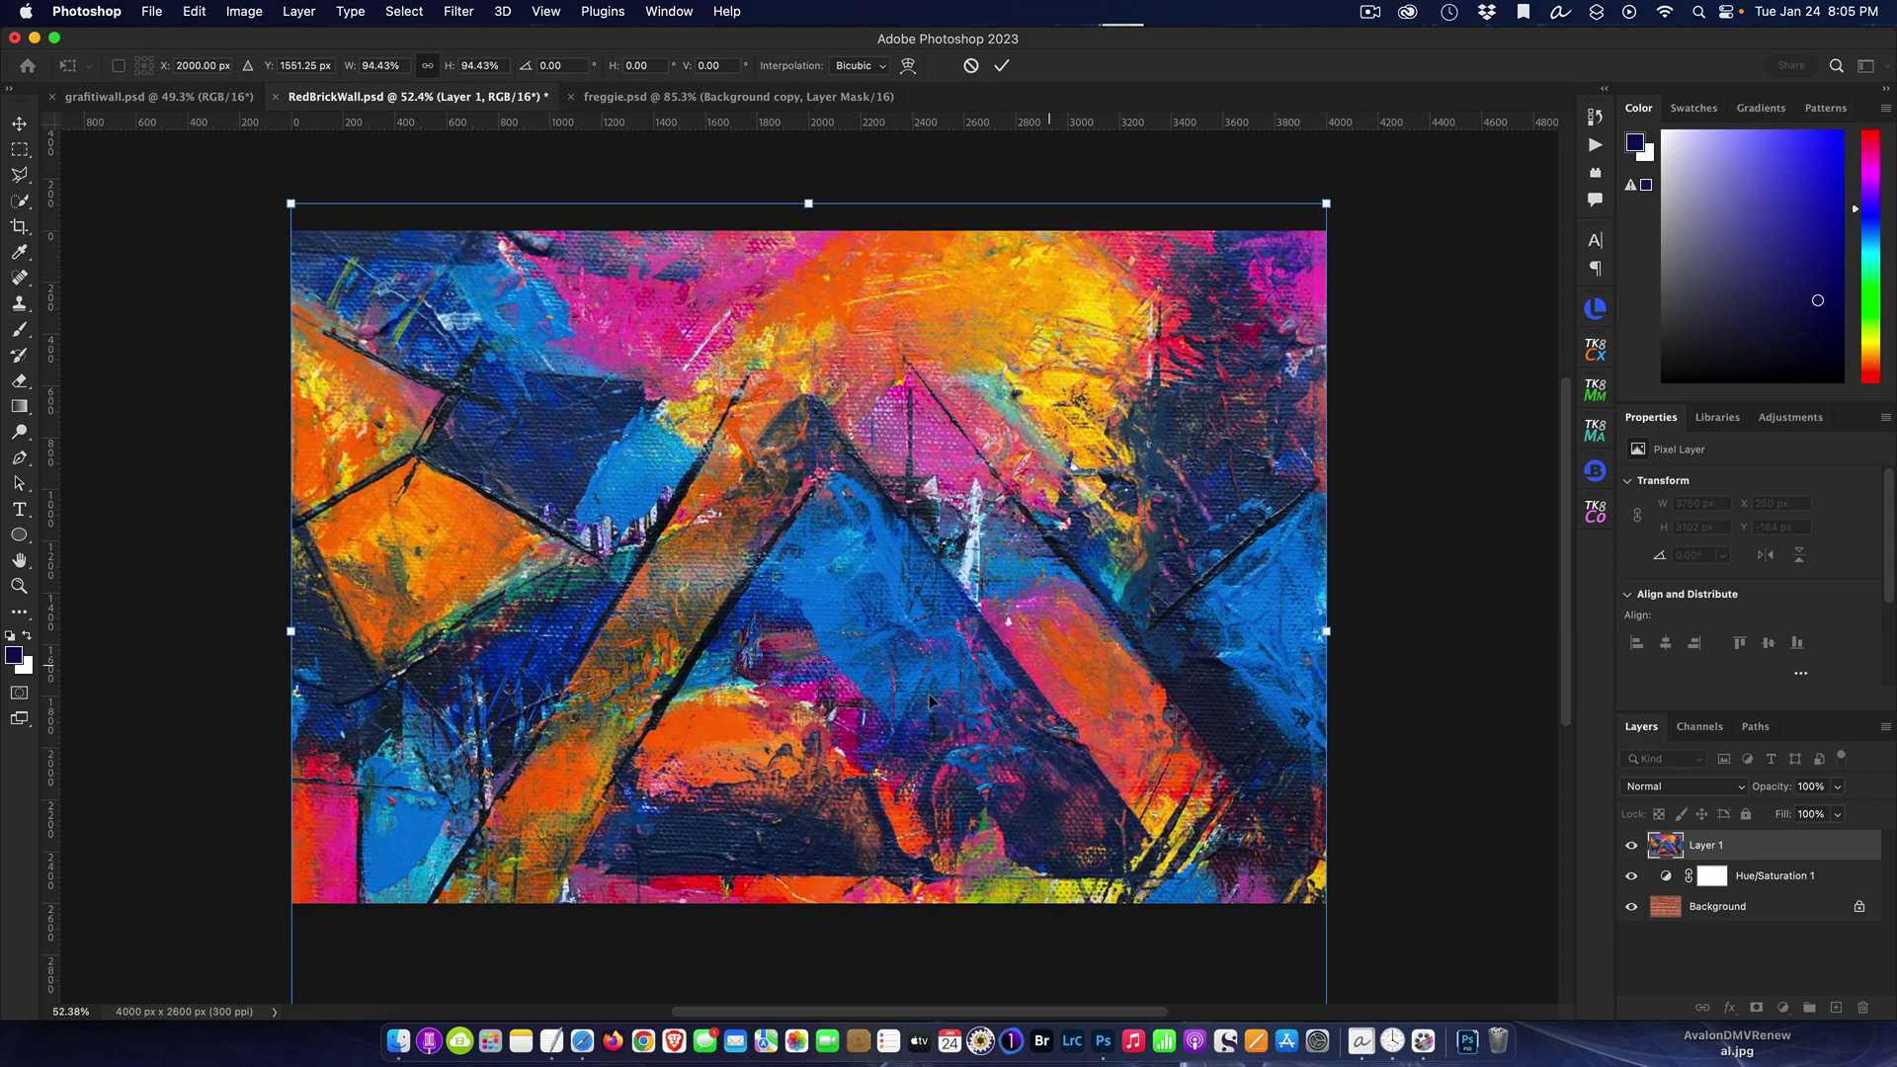
drag(881, 653, 881, 649)
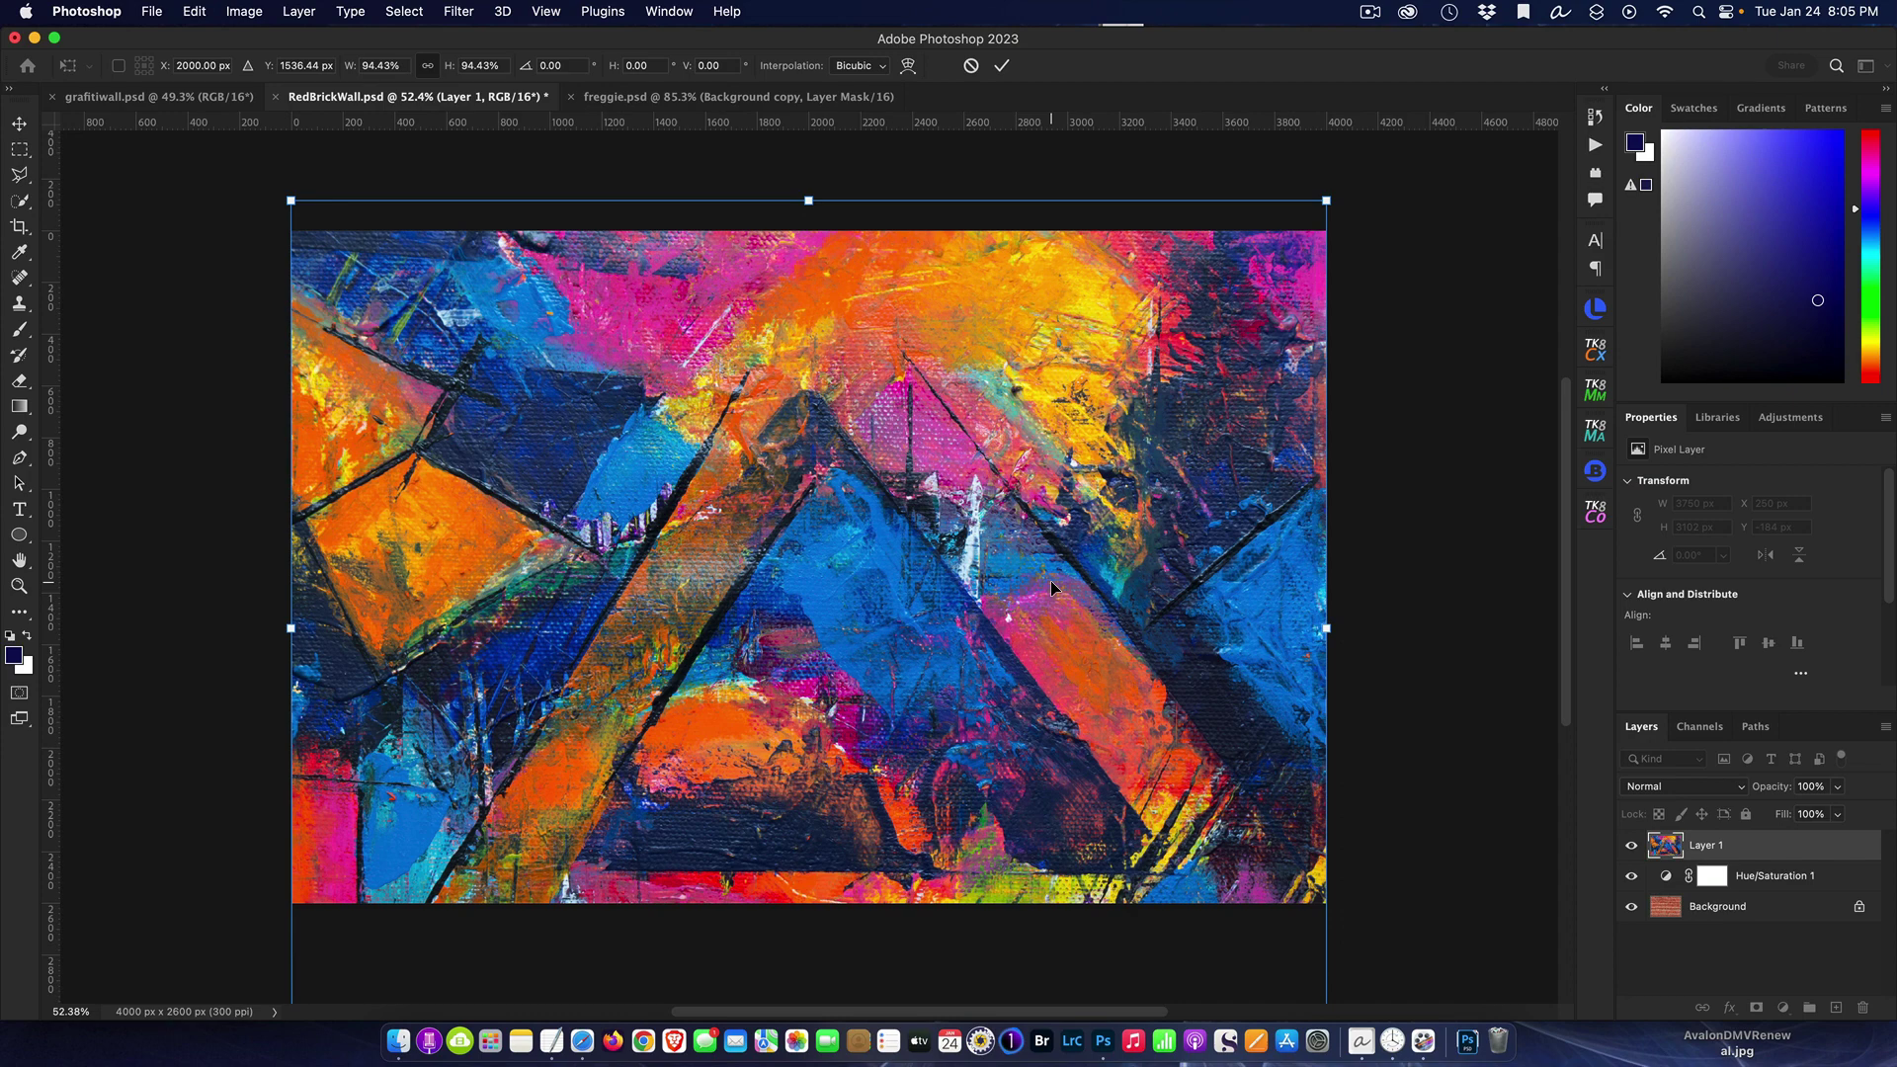
key(Return)
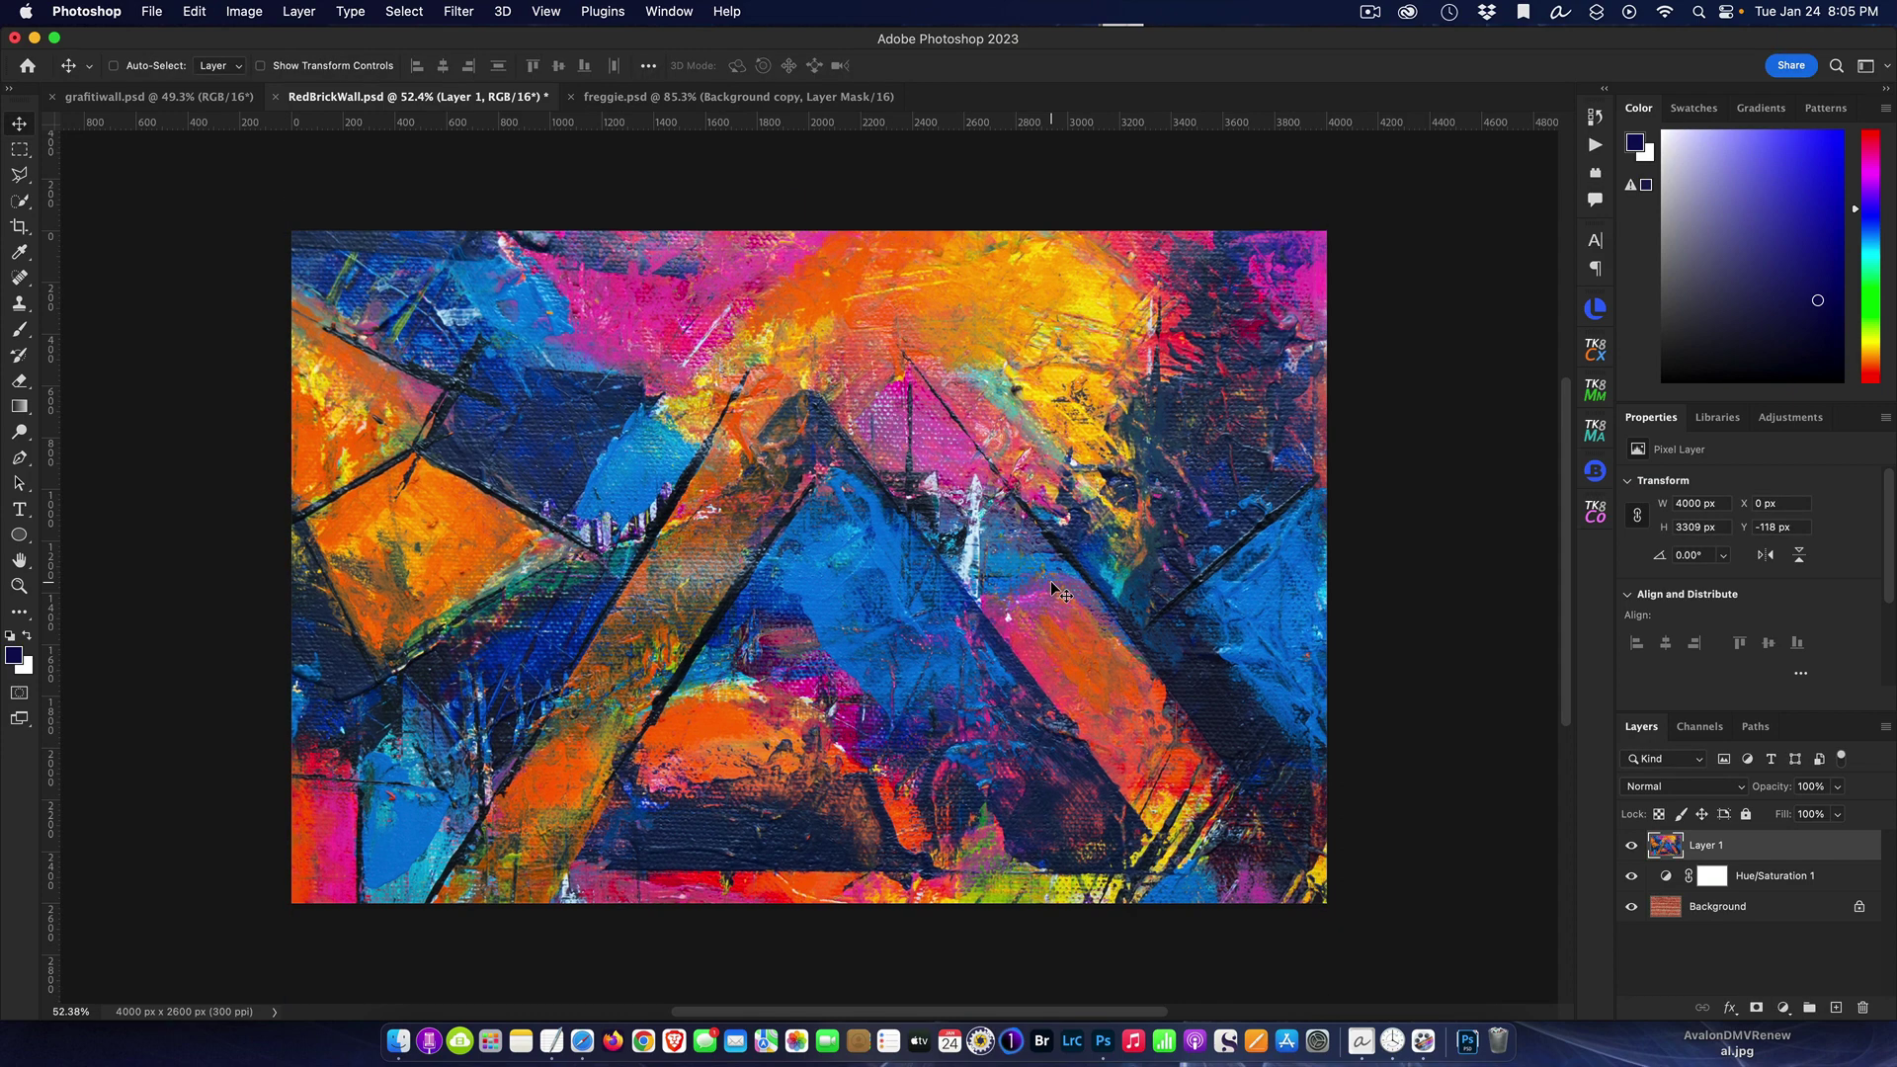
click(1631, 850)
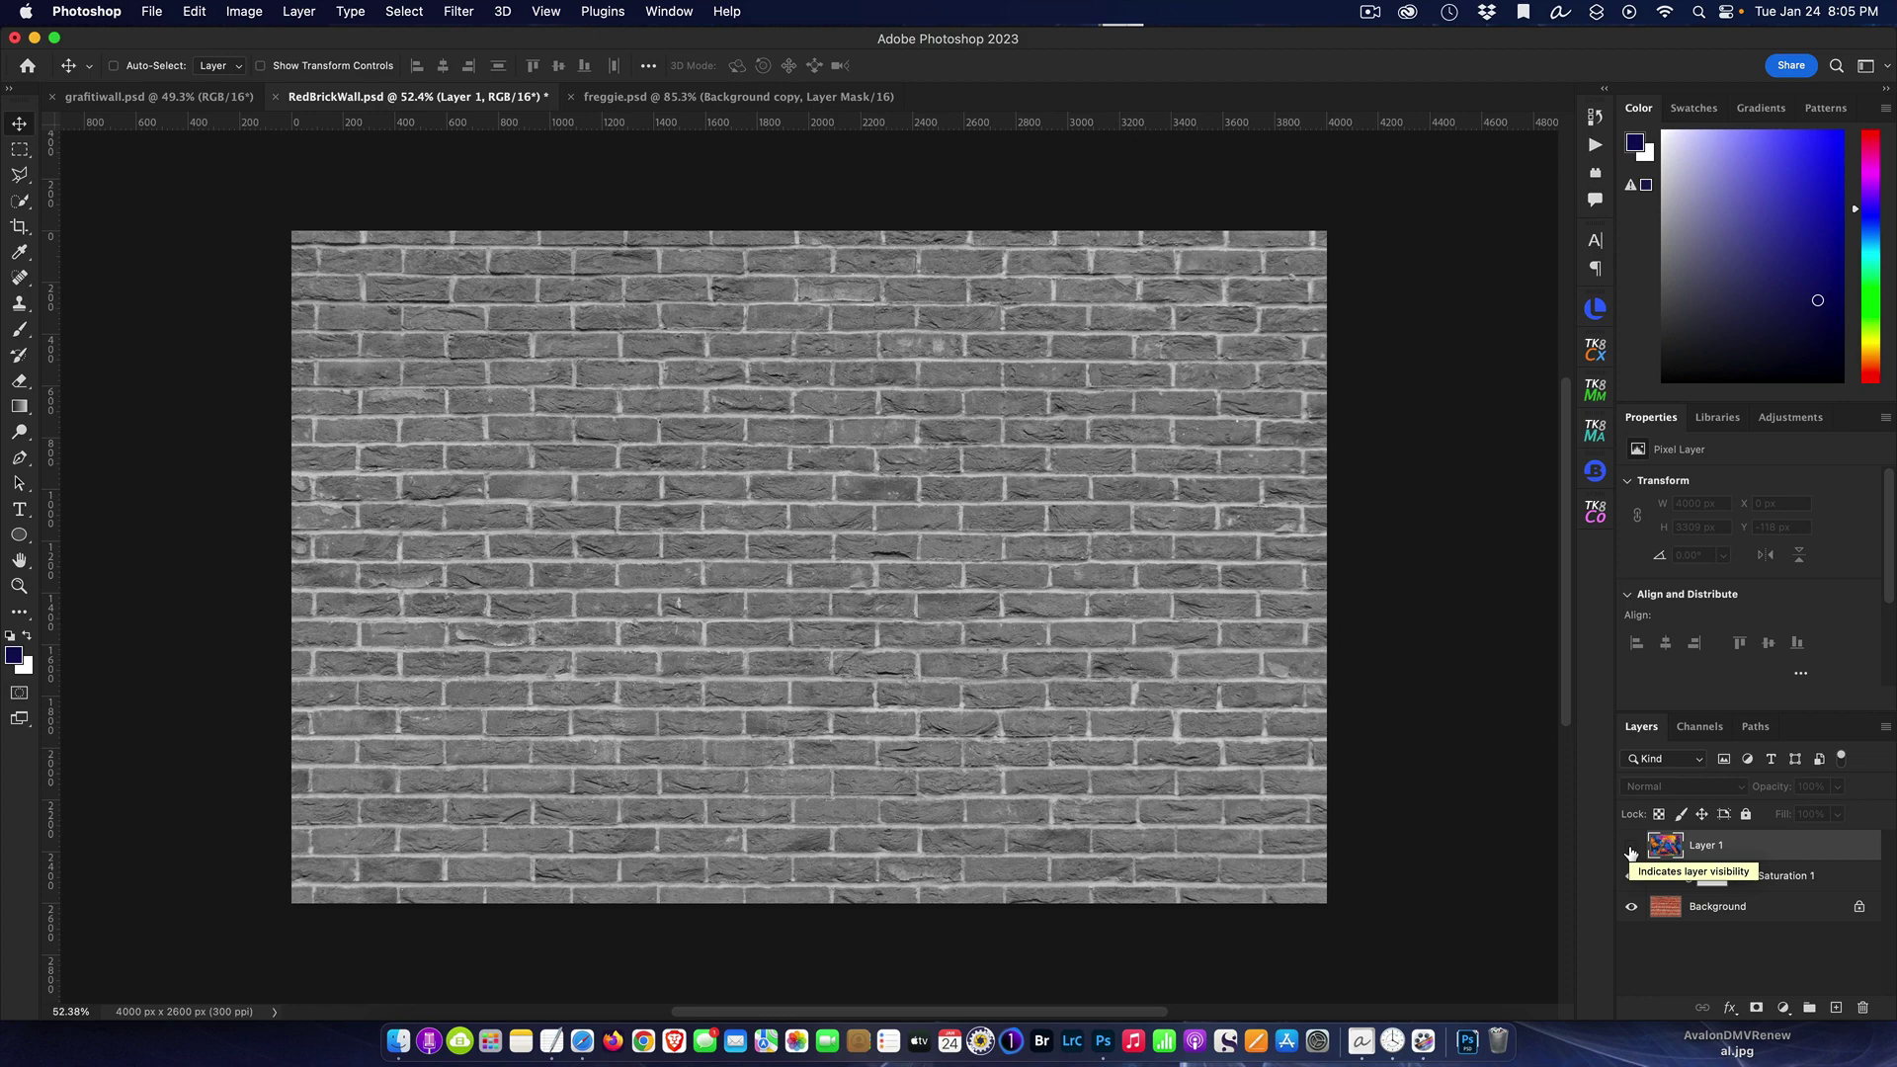
click(1631, 848)
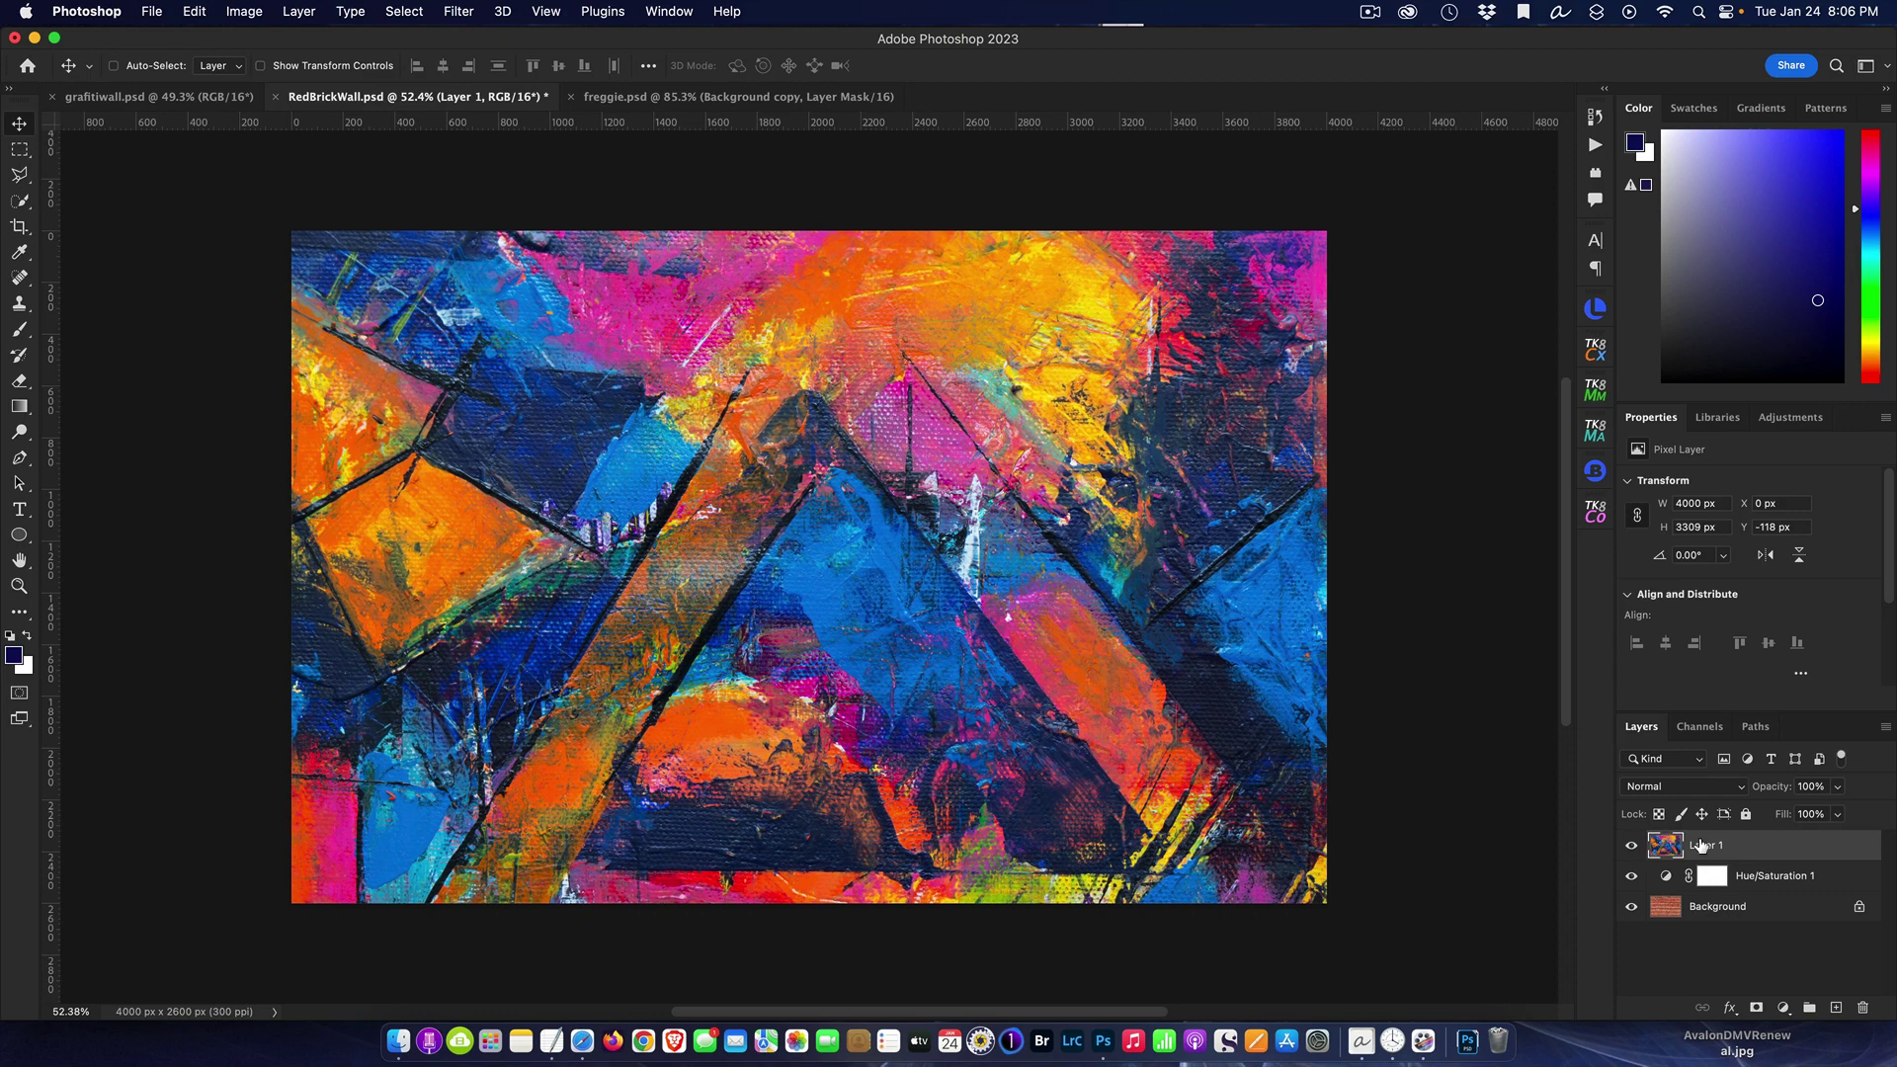
Set Layer 1's blend mode to Multiply so the bricks show through the painting.
click(1722, 791)
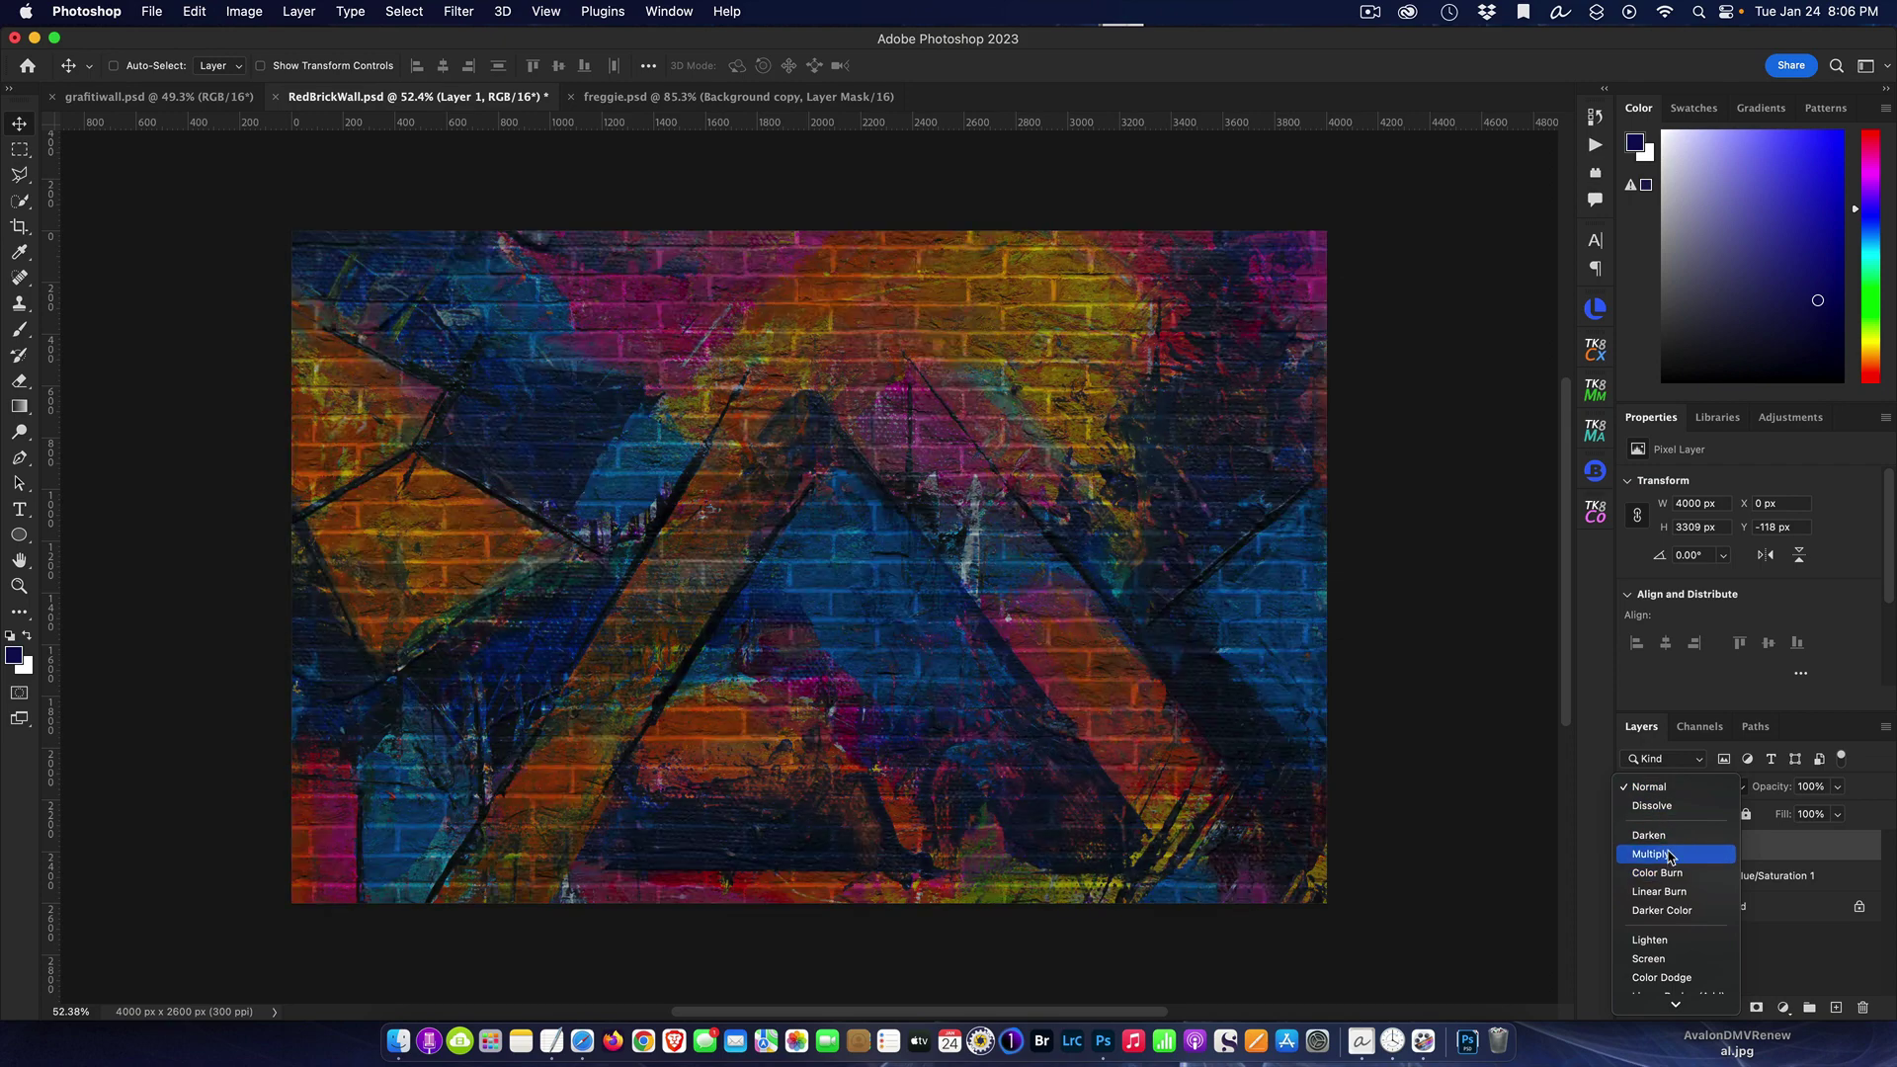
click(1670, 856)
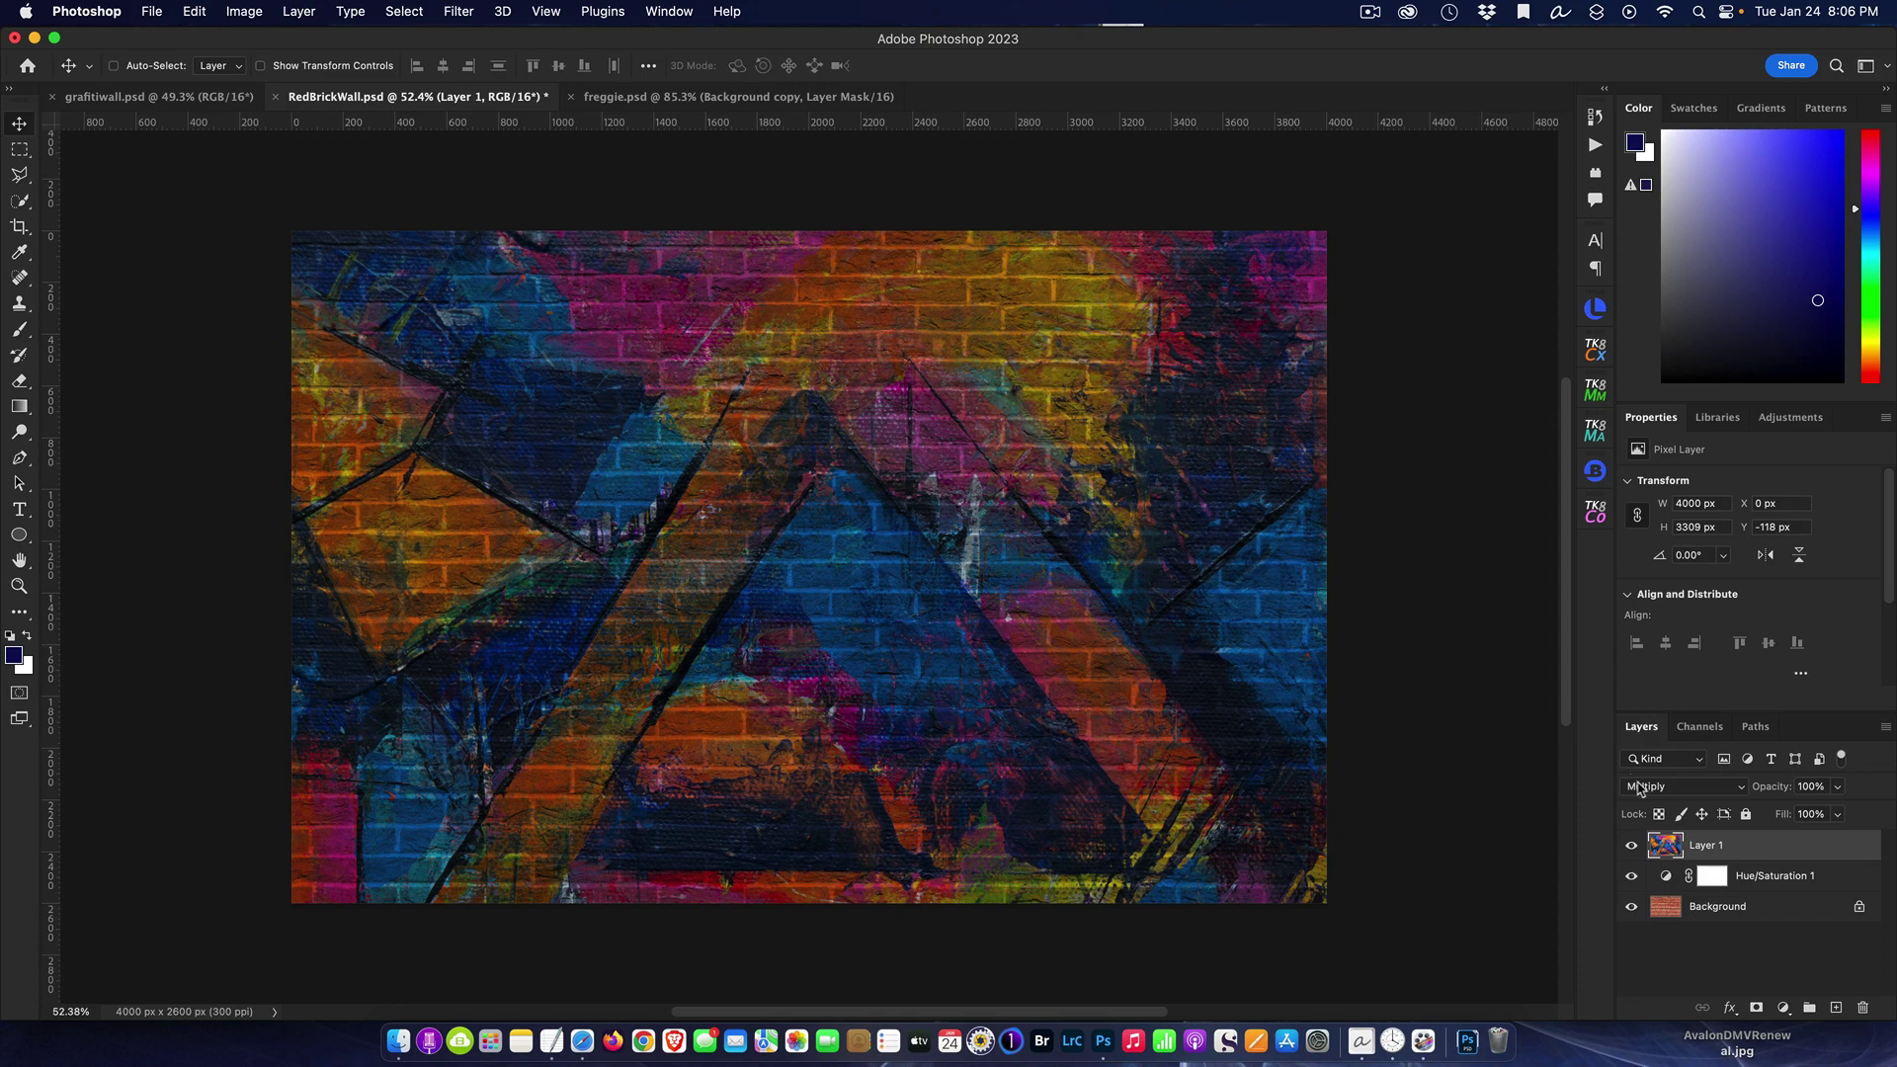
In Layer 1's Blending Options, split and spread the Blend If Underlying Layer white slider.
double_click(1797, 848)
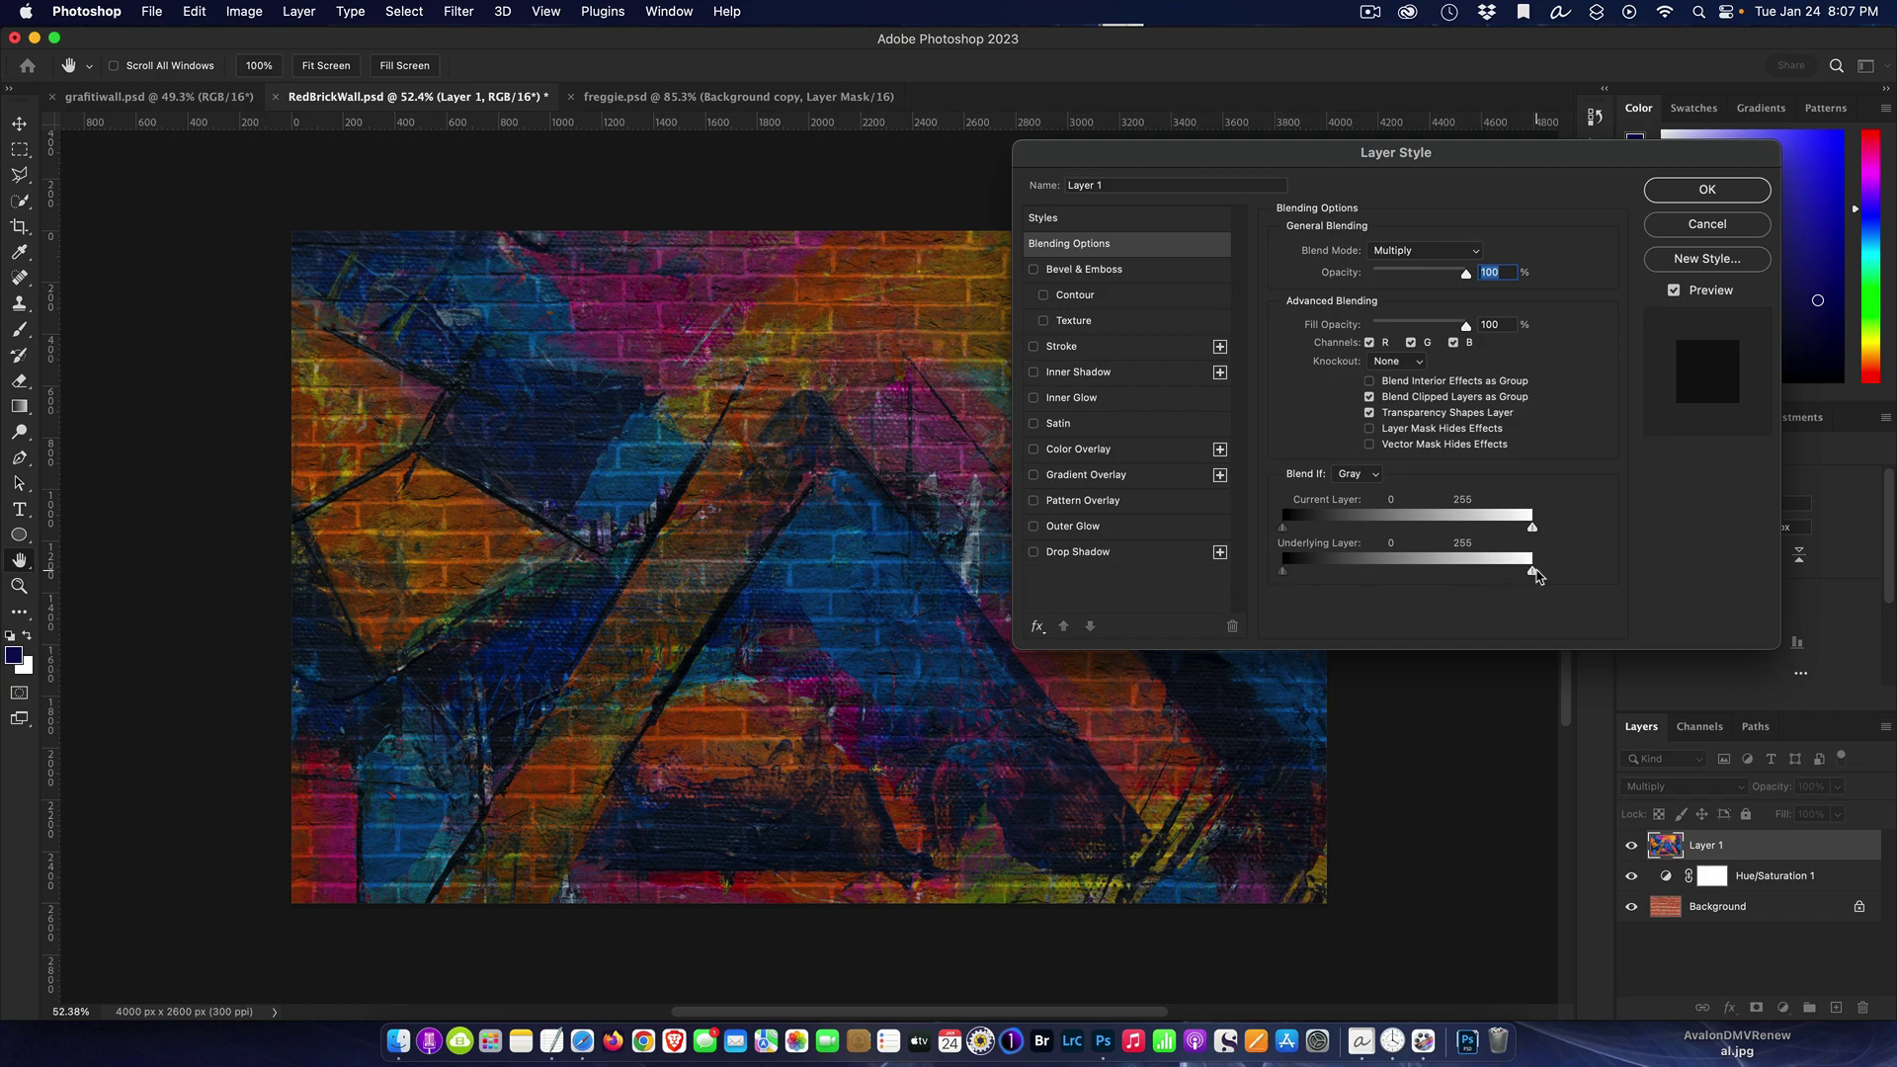
mouse_move(1534, 573)
mouse_down()
mouse_move(1228, 569)
mouse_move(1539, 573)
mouse_up()
drag(1533, 578, 1531, 578)
drag(1527, 573, 1249, 582)
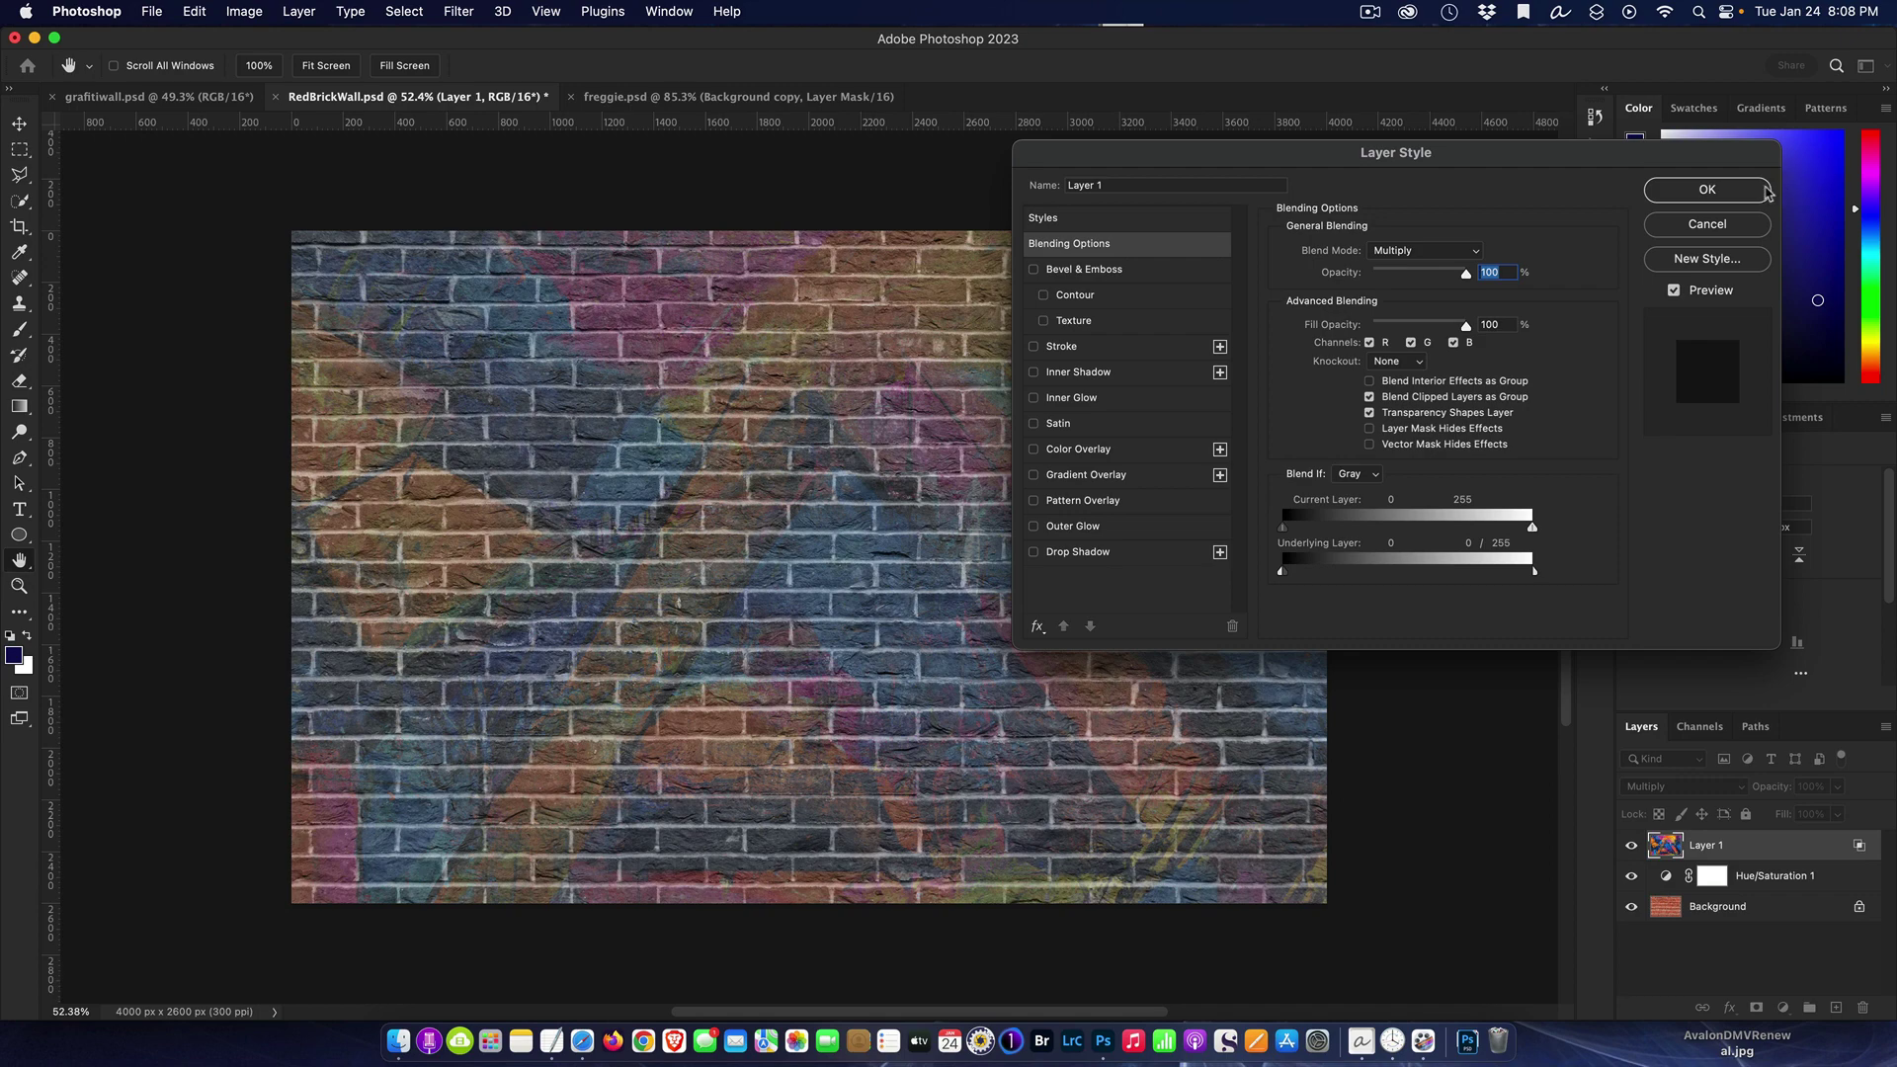
Apply the blending options and duplicate Layer 1 twice into Layer 1 copy and Layer 1 copy 2.
click(1753, 193)
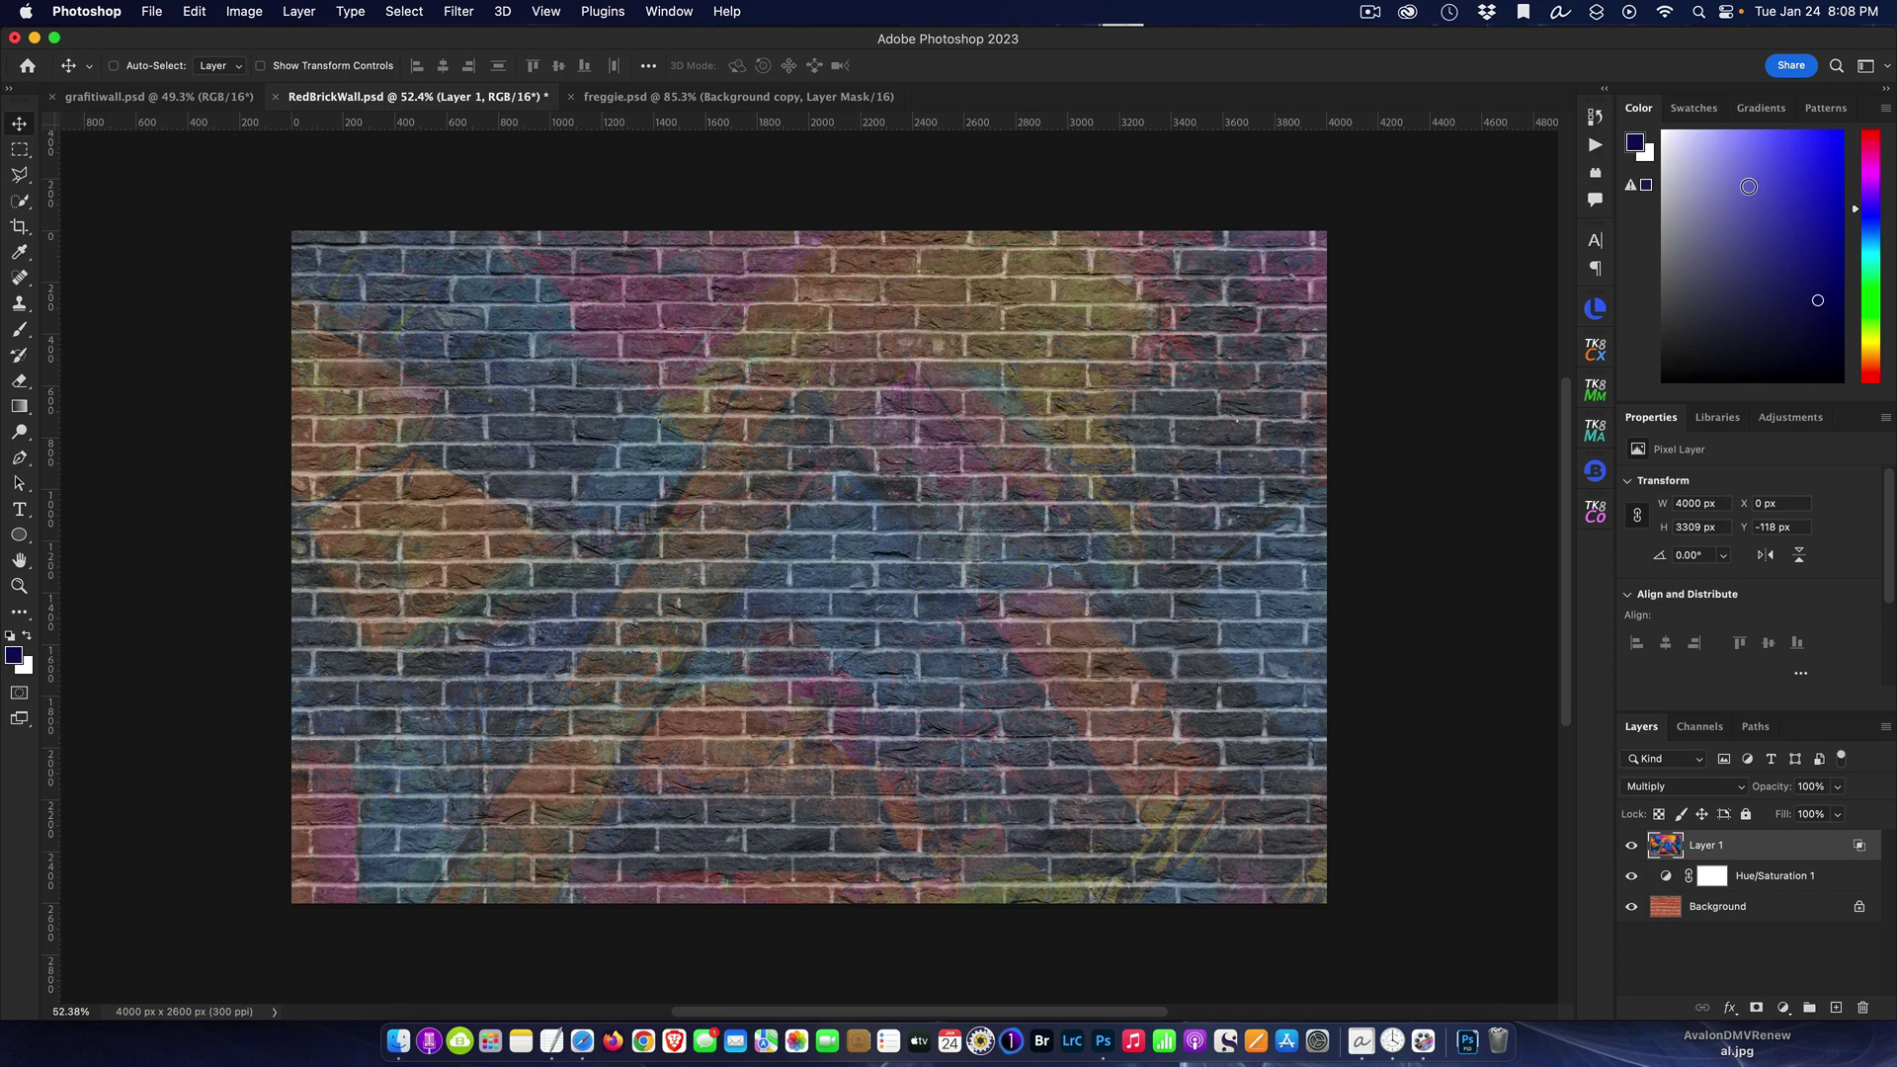
key(super+j)
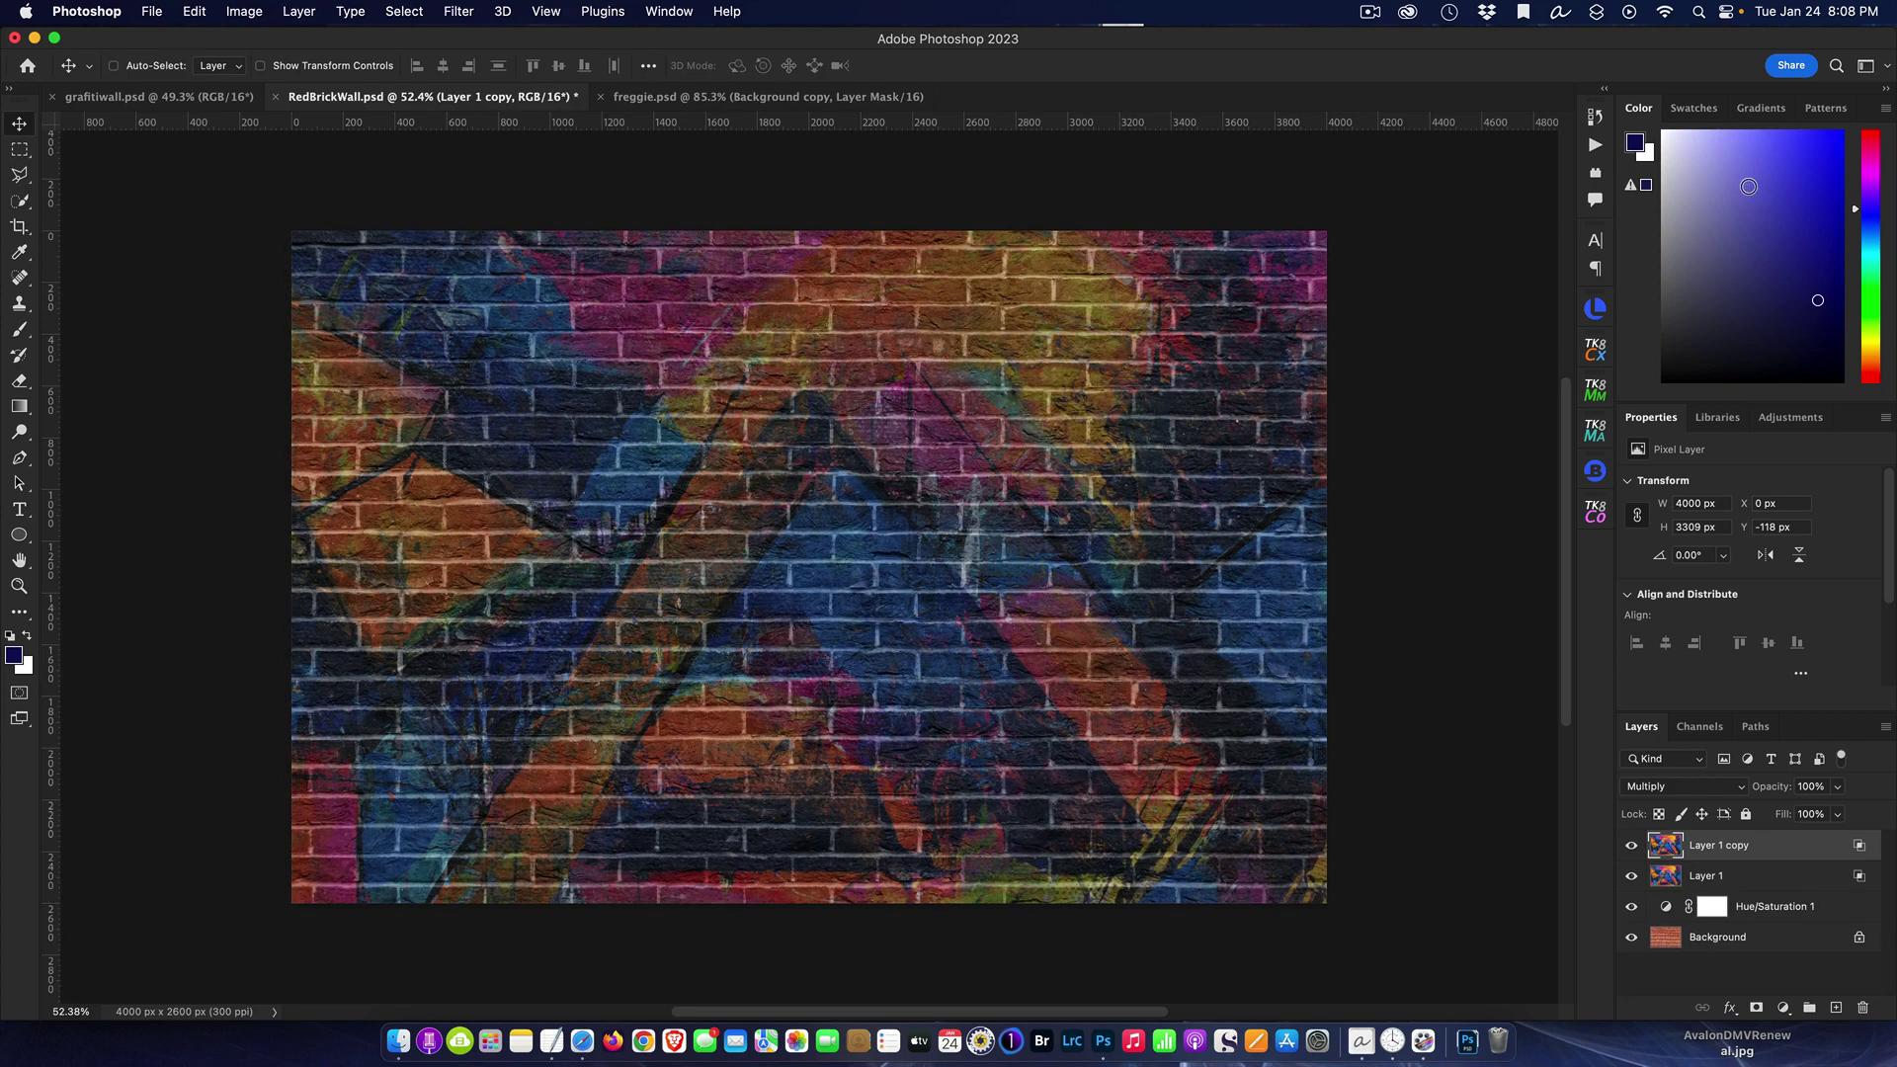
key(super+j)
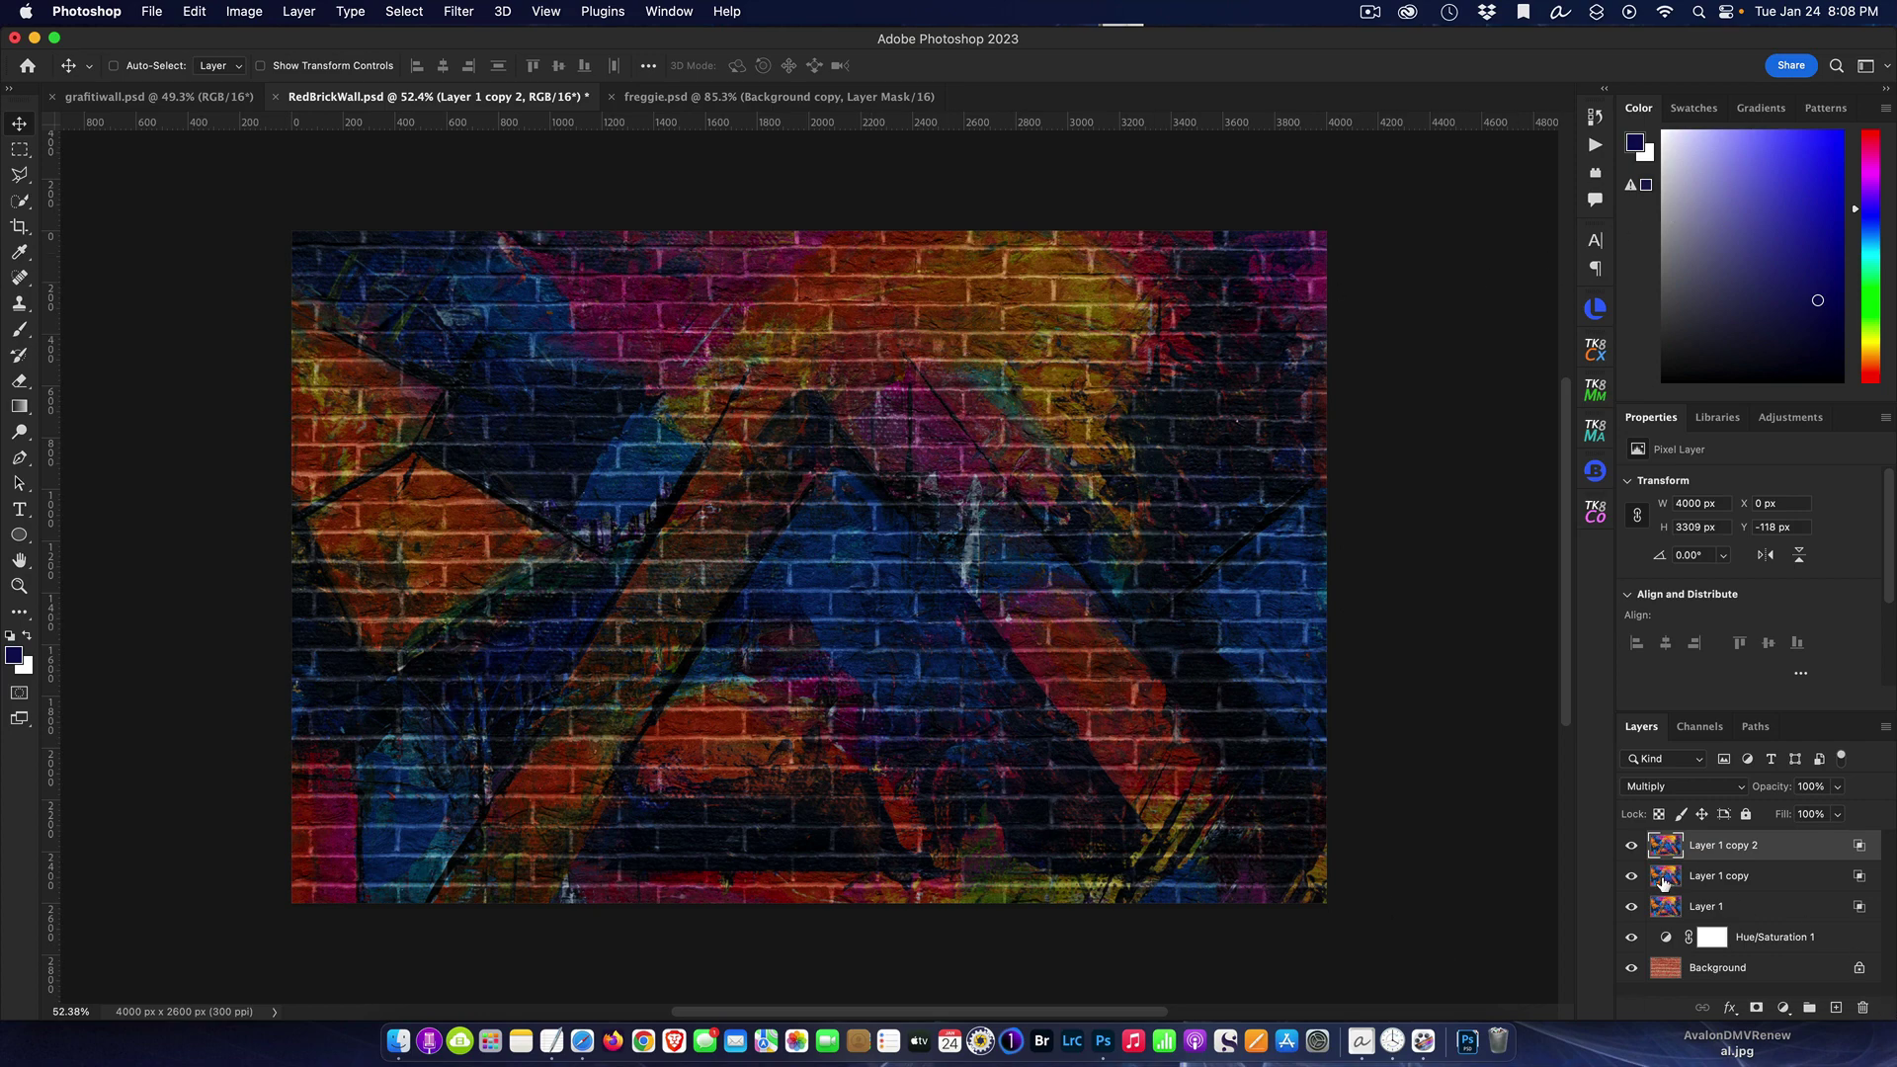
Change Layer 1 copy 2's blend mode from Multiply to Screen.
click(1737, 880)
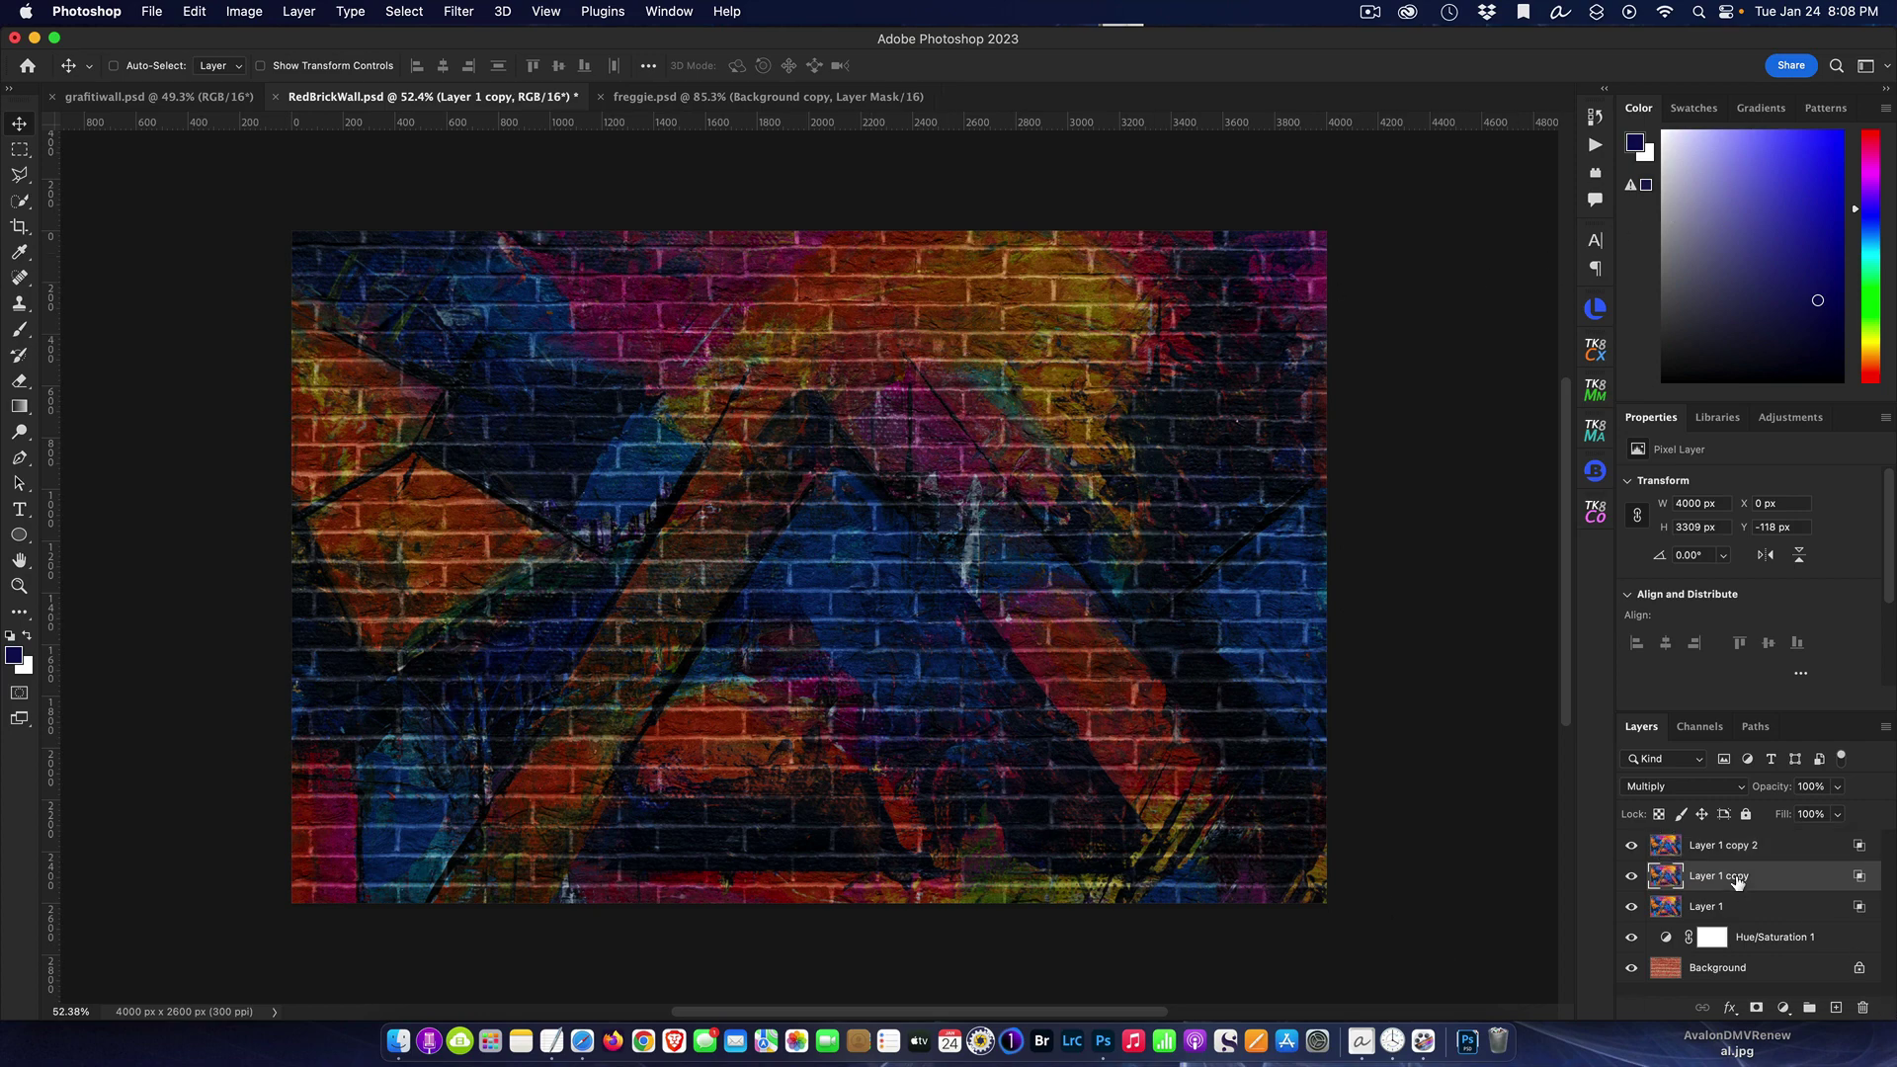
click(1717, 850)
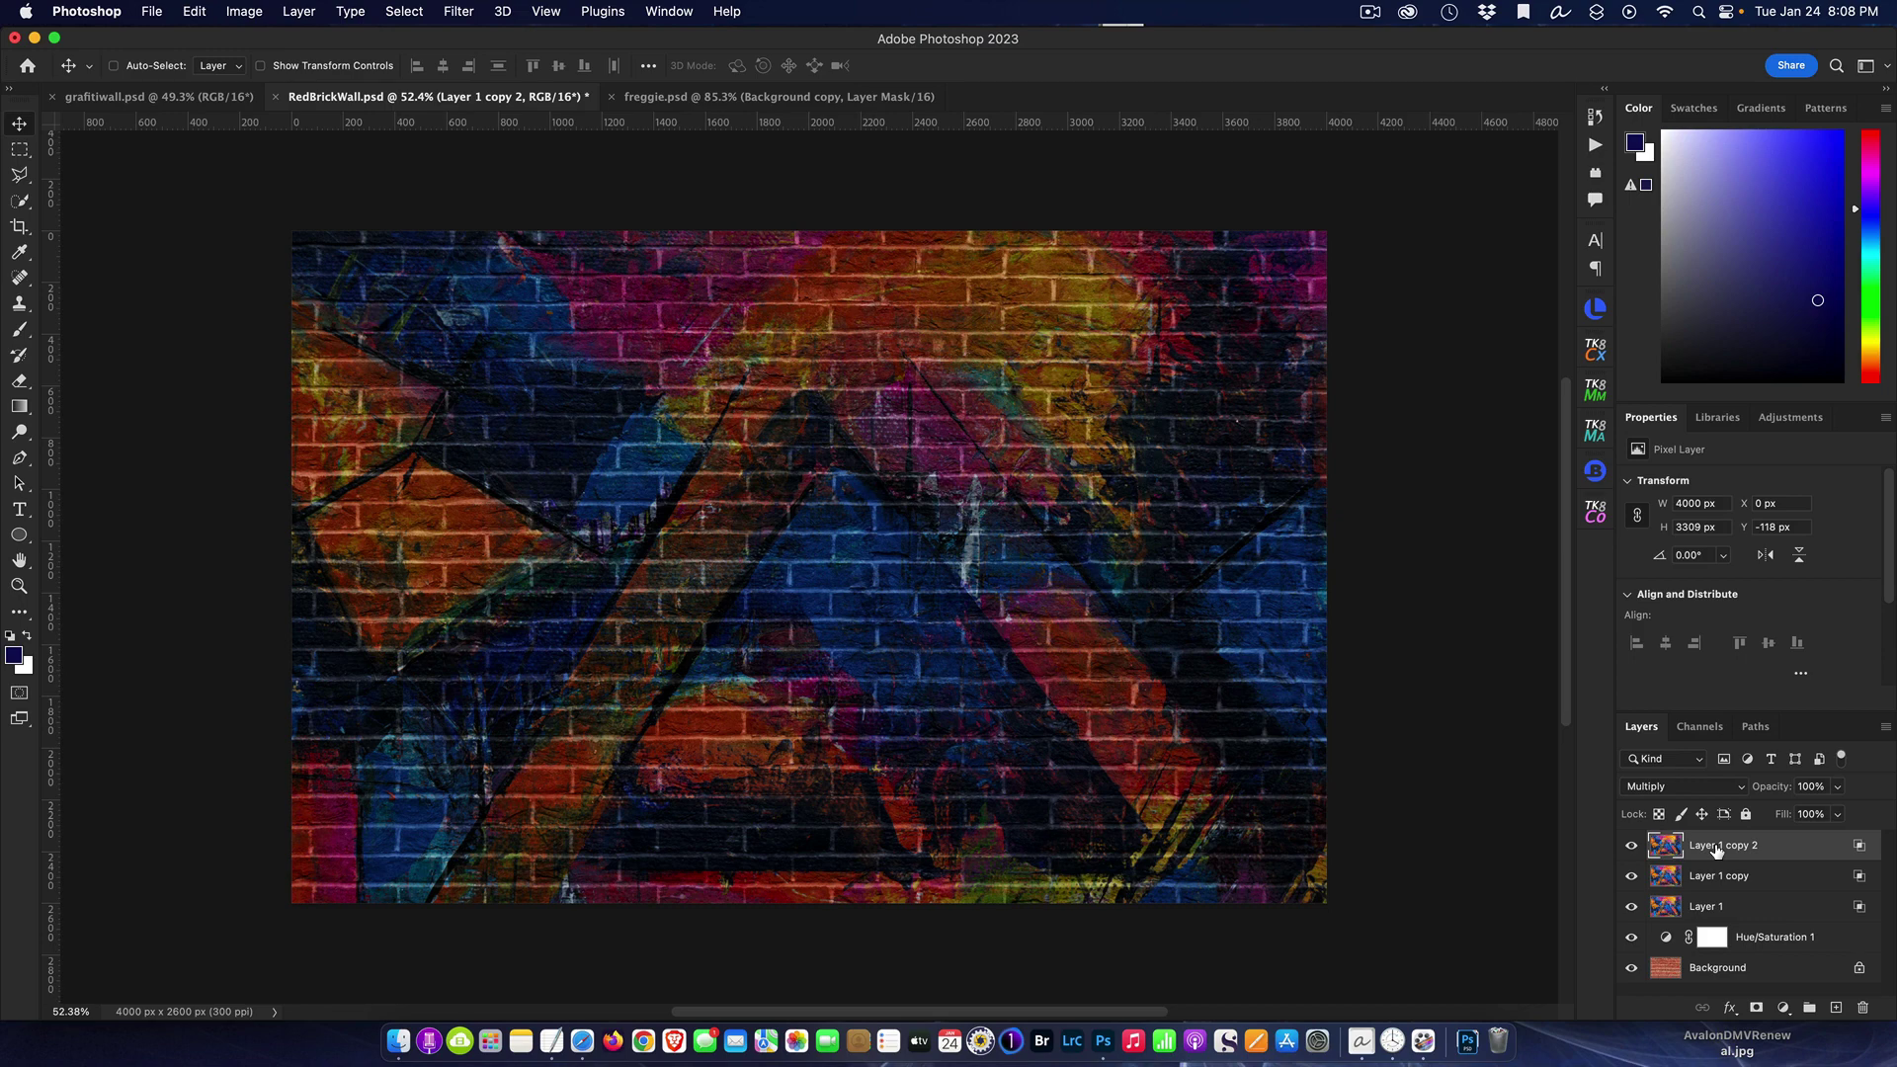
click(1715, 788)
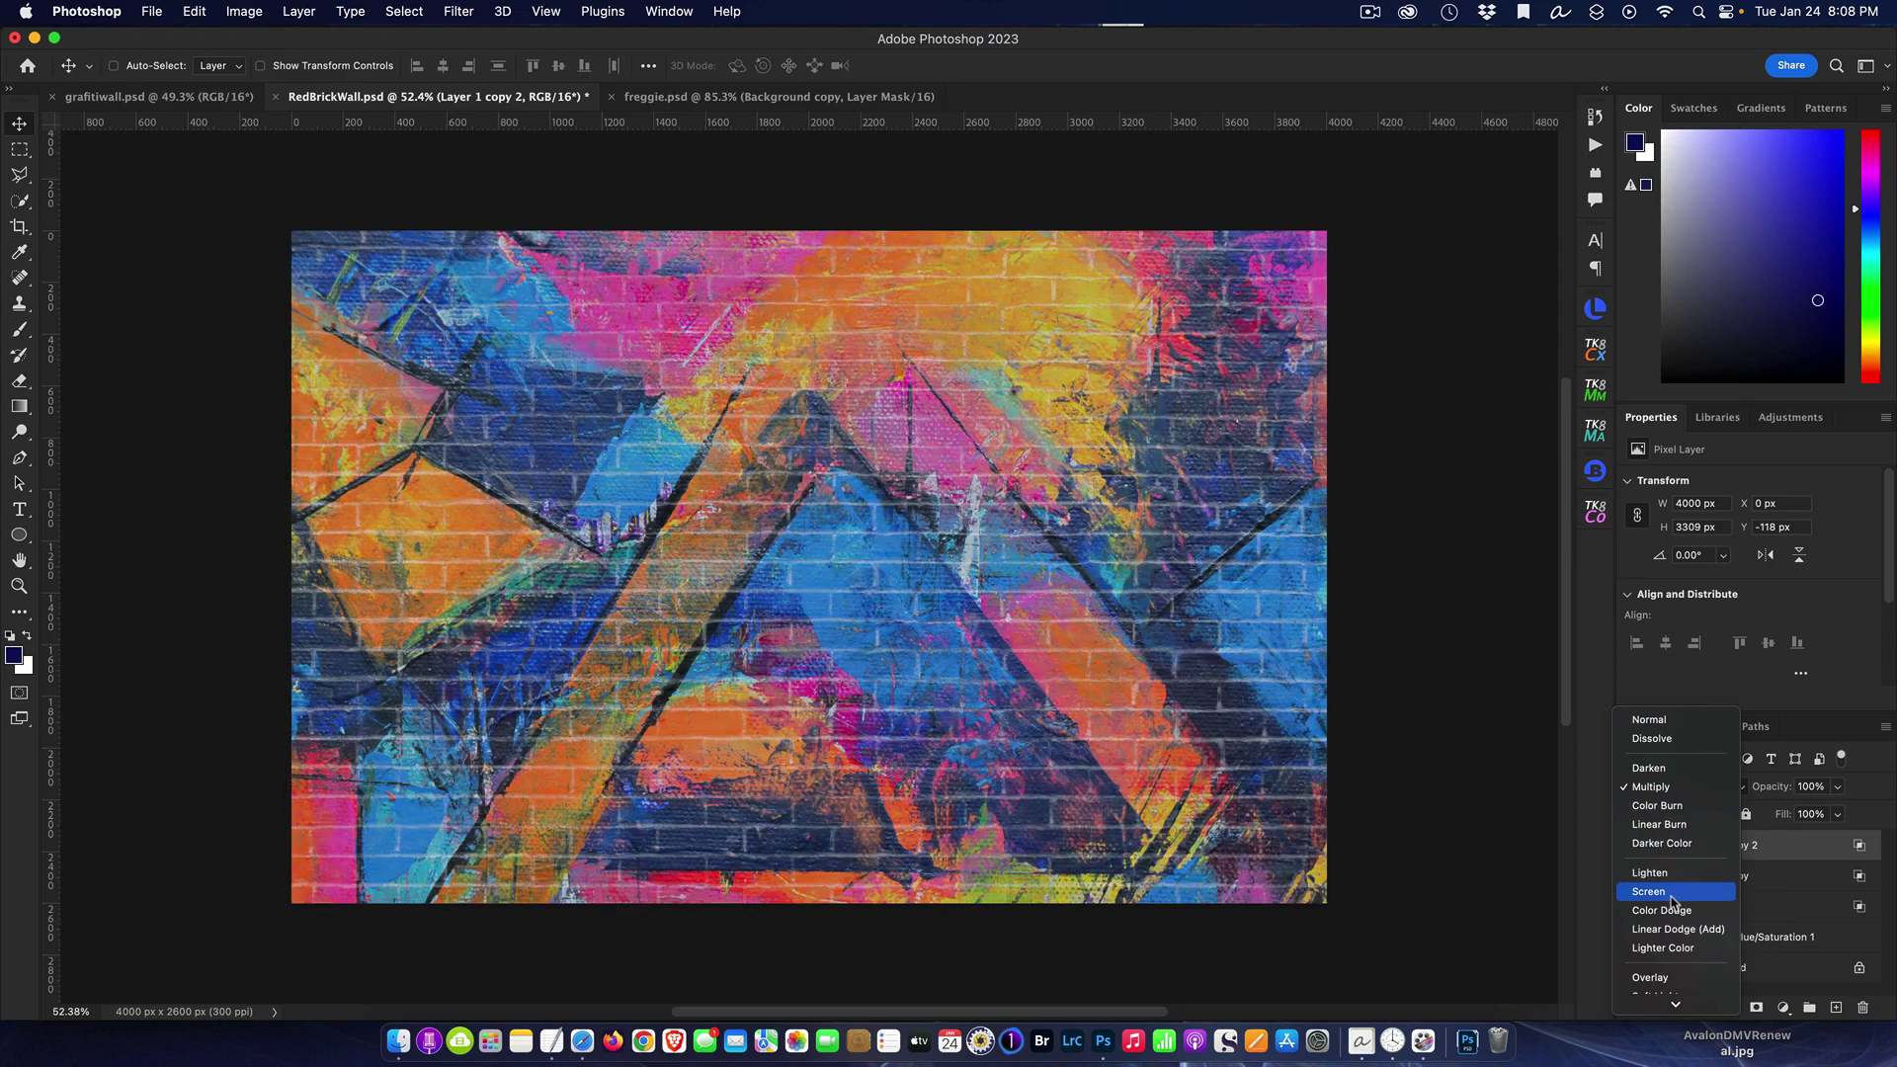
click(1670, 892)
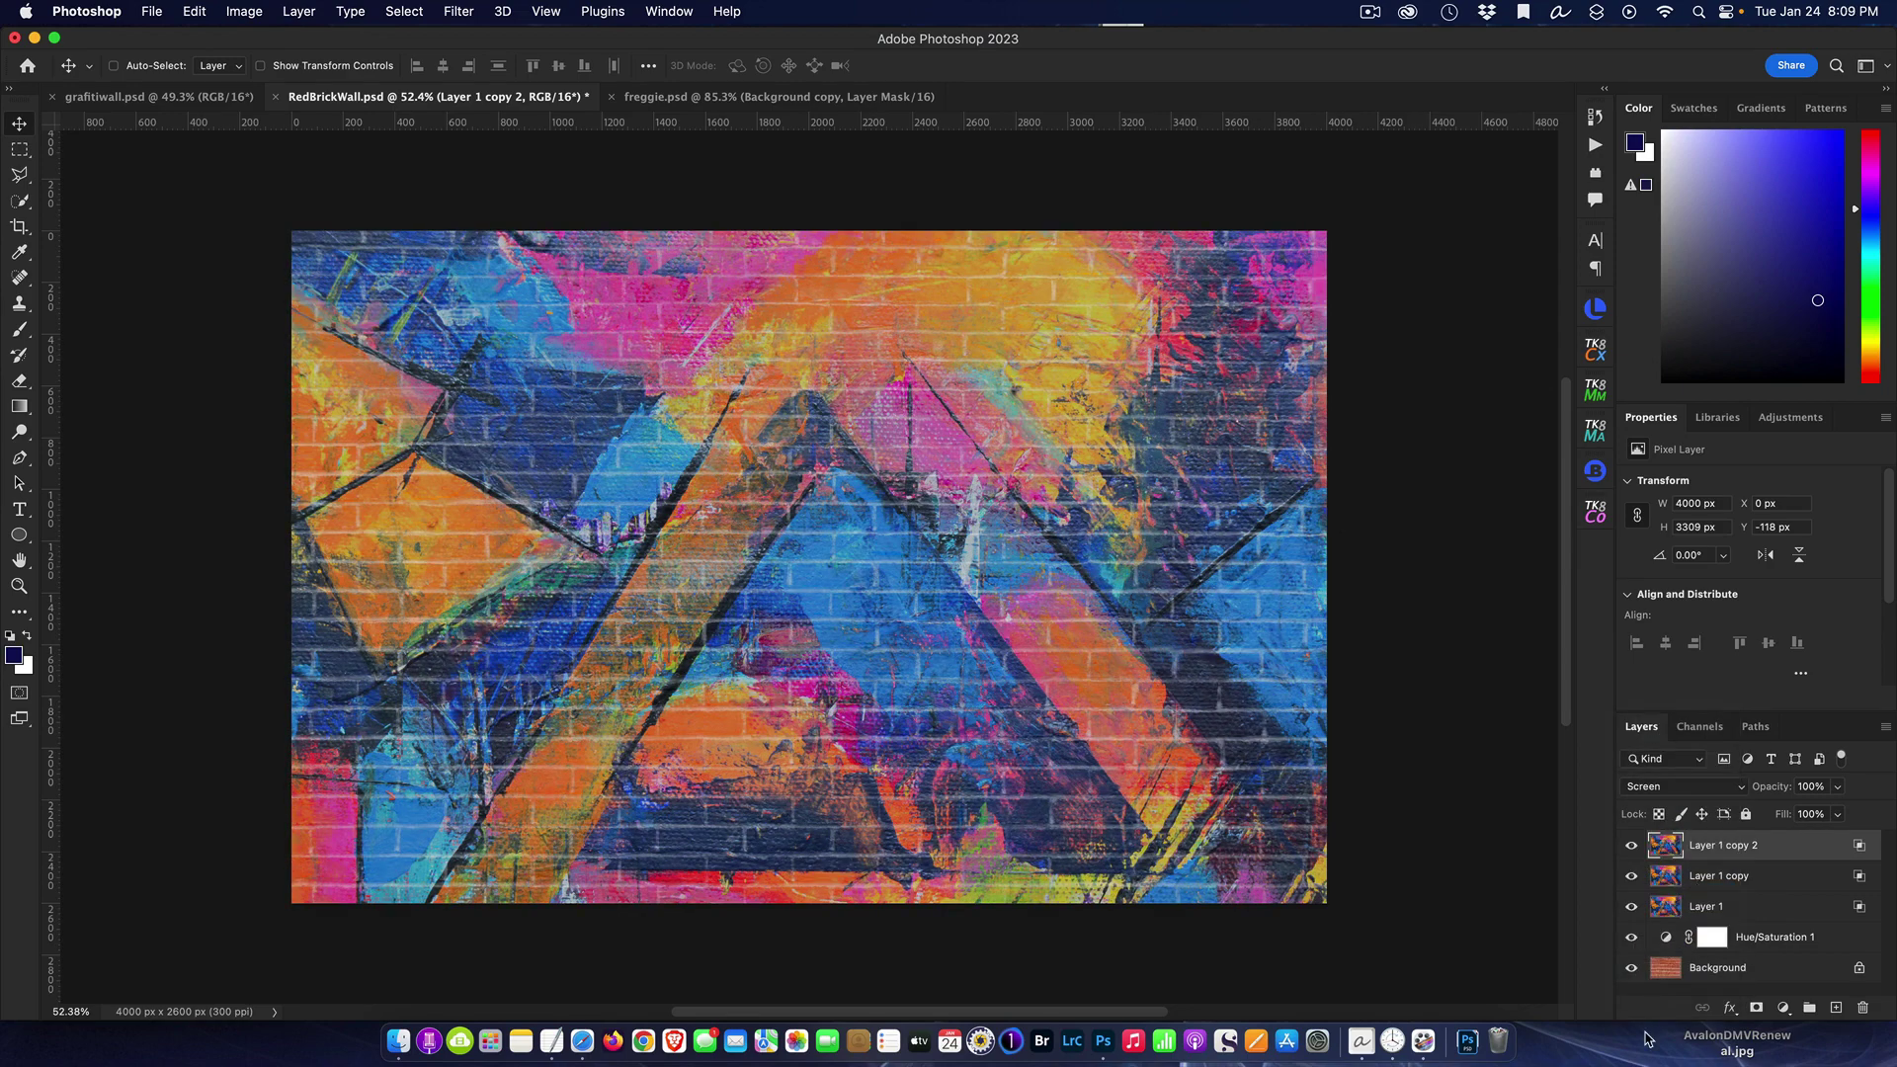
In Layer 1 copy 2's Blending Options, split the Blend If Underlying Layer dark slider and widen its range.
double_click(1798, 847)
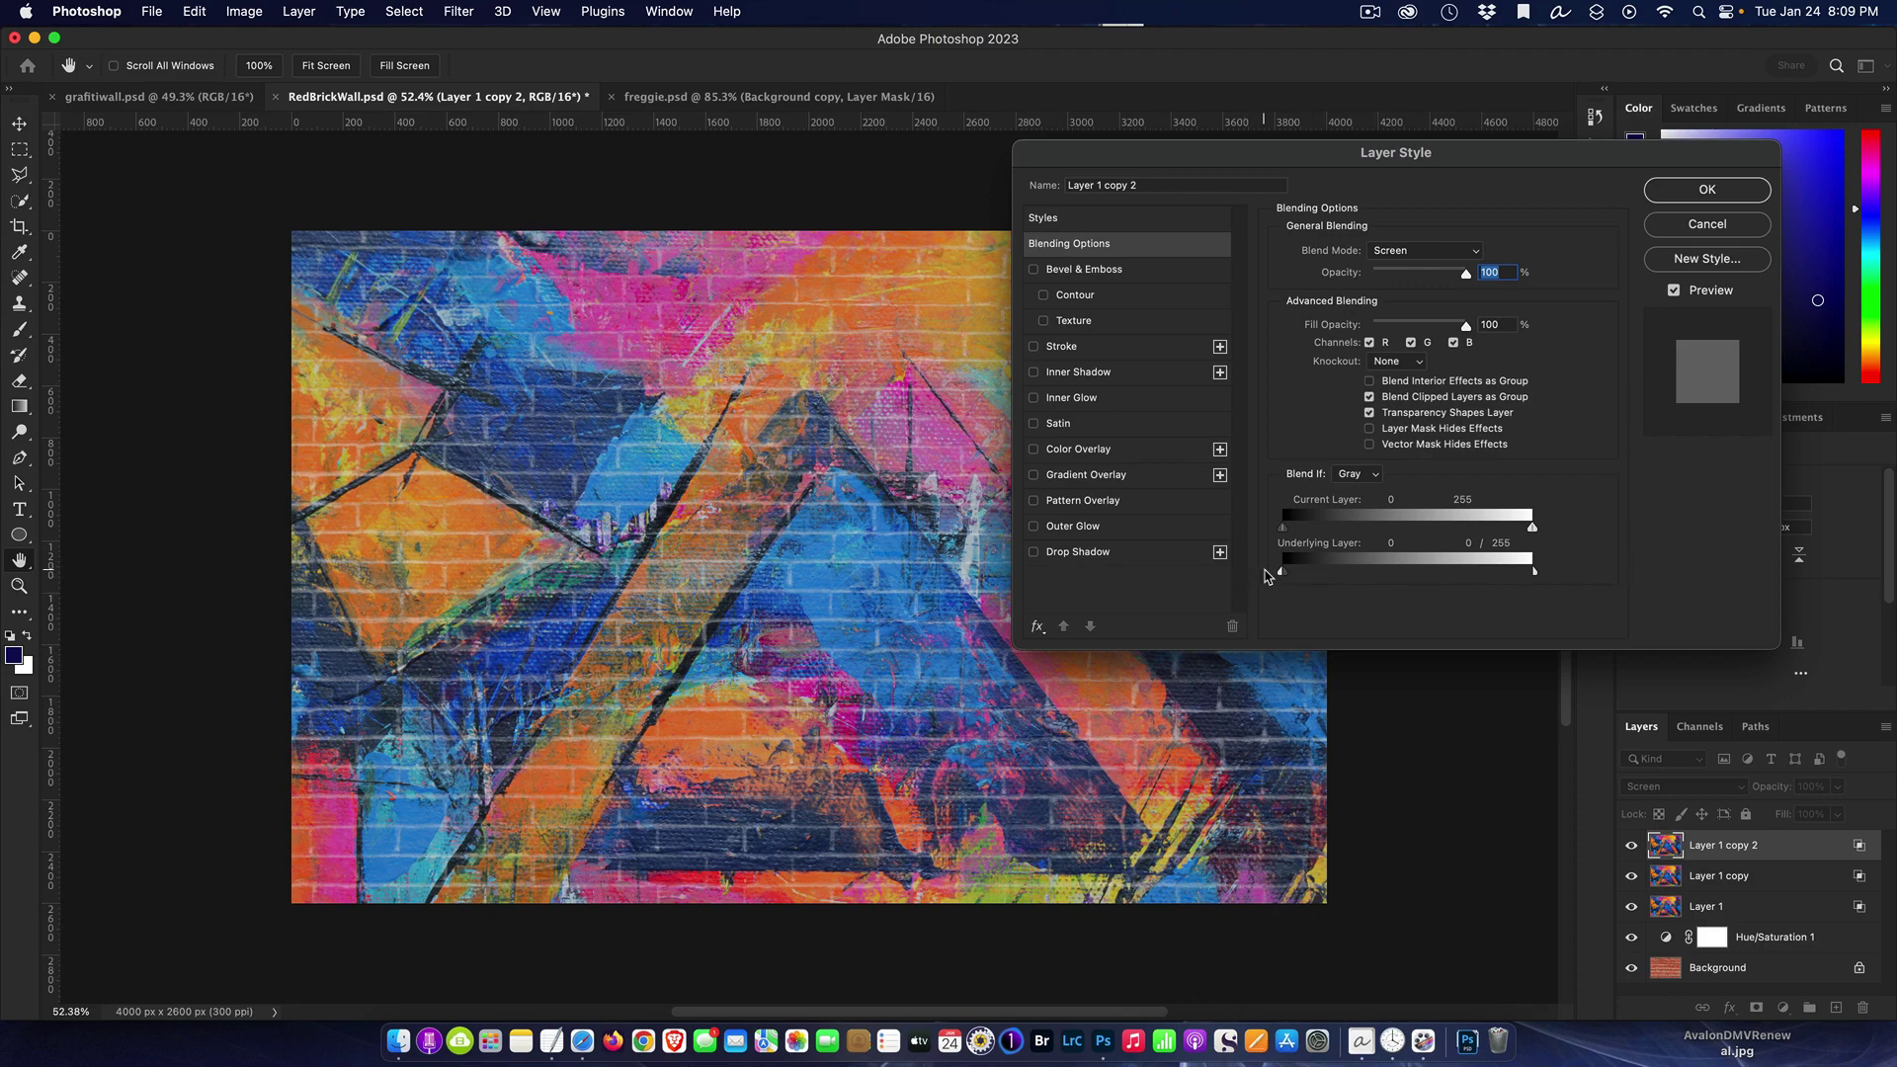
drag(1278, 574, 1333, 575)
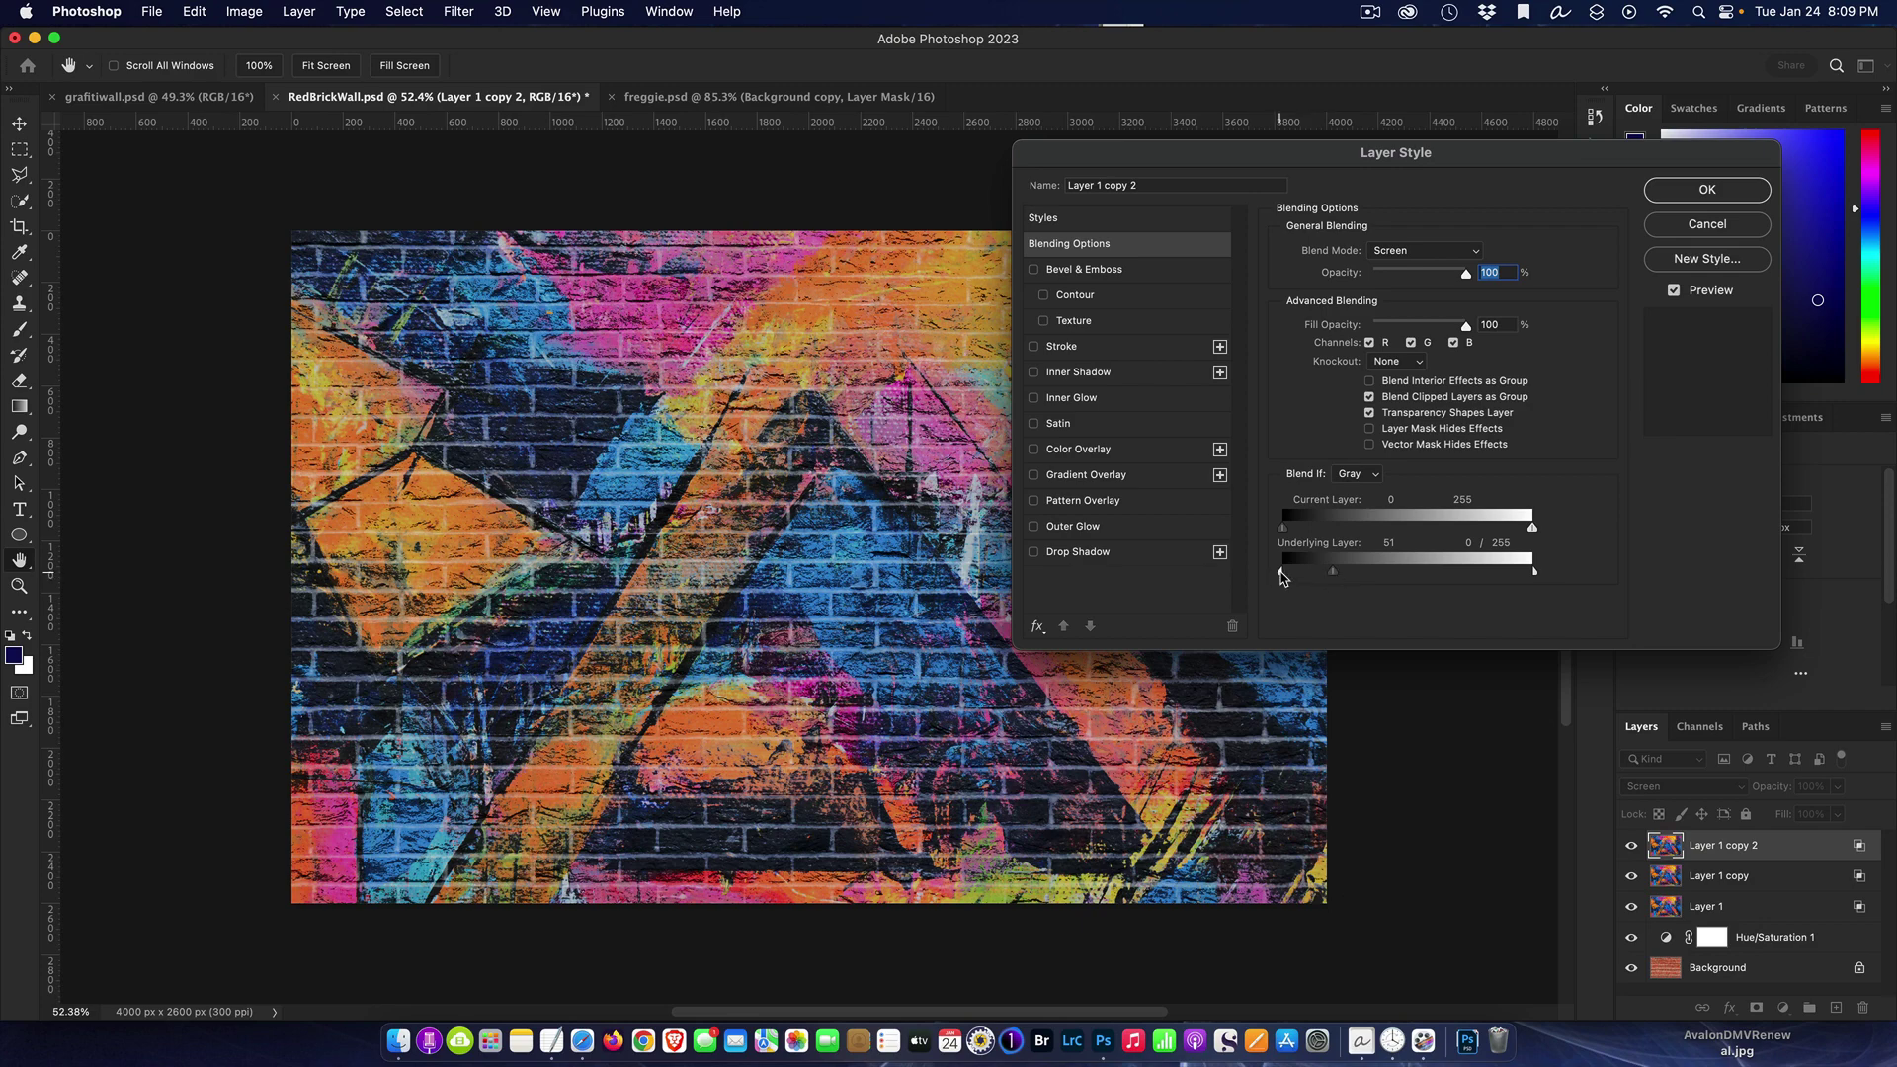
drag(1280, 574, 1423, 576)
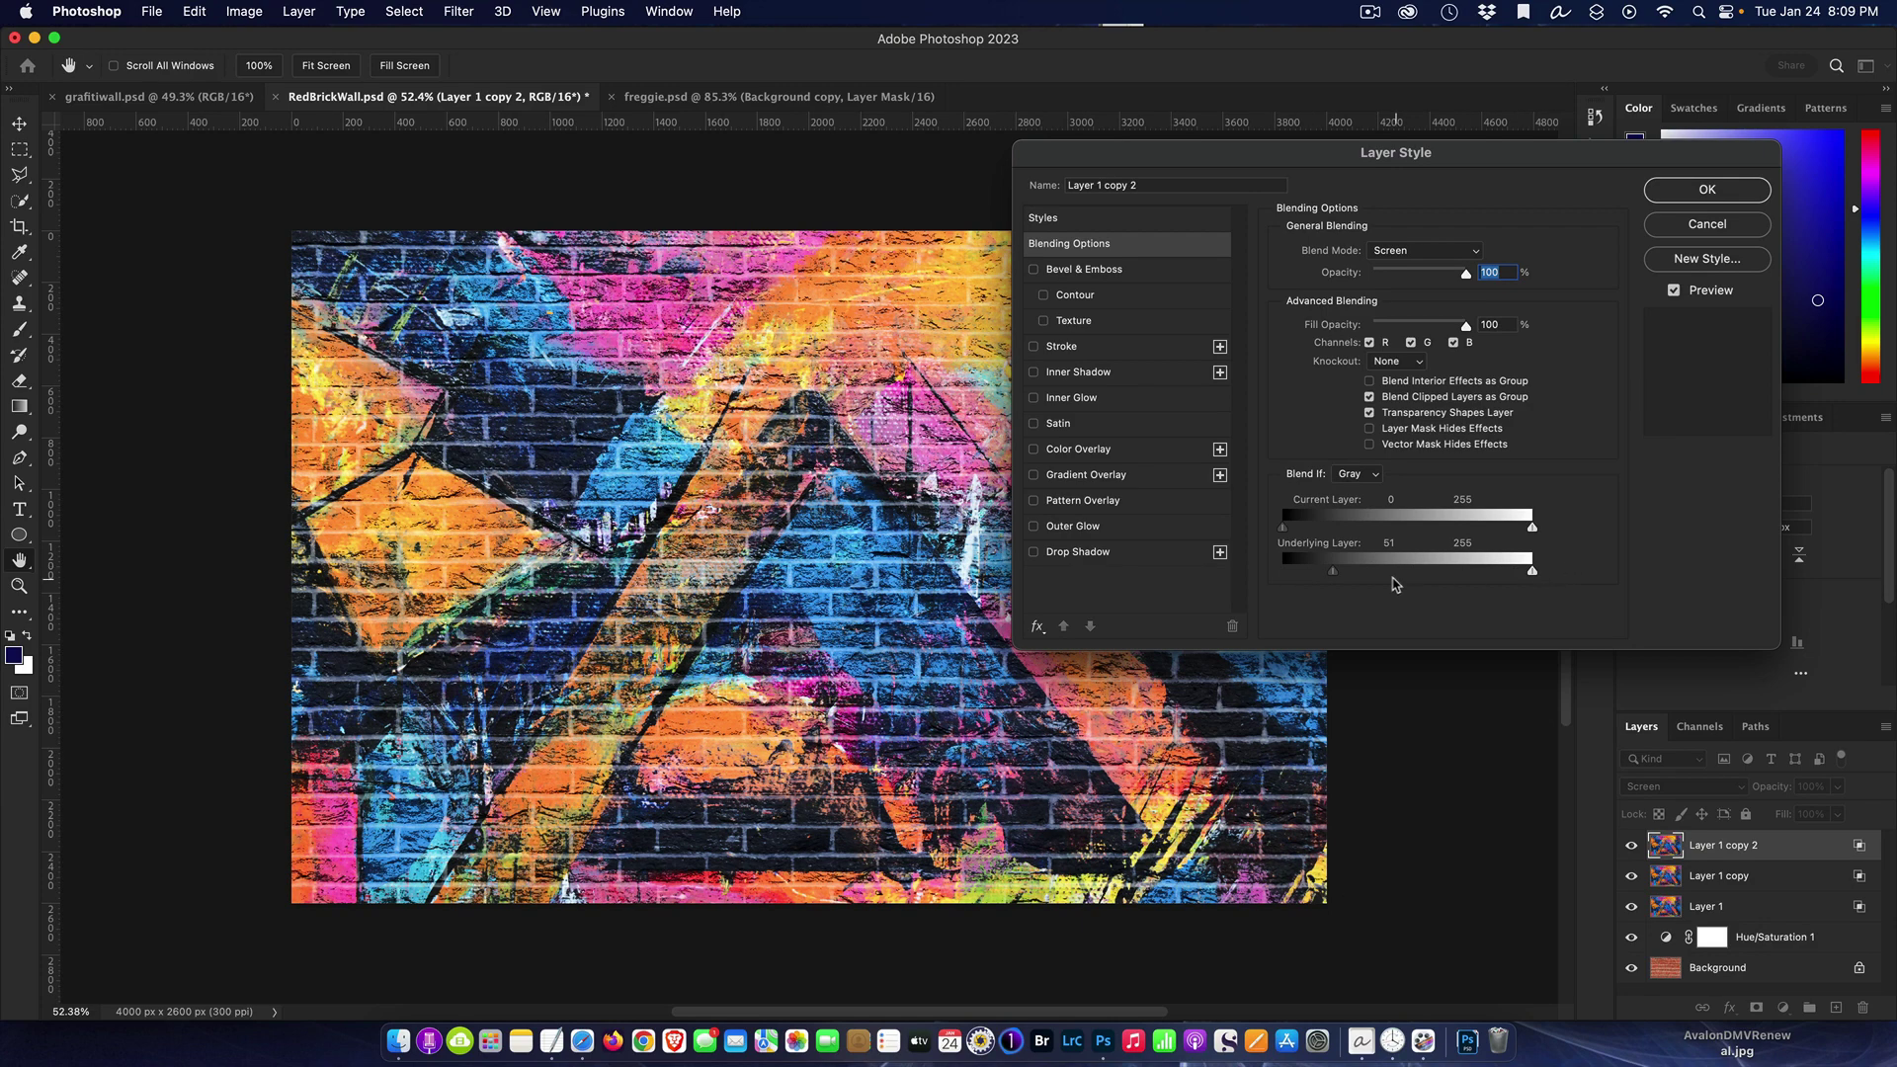
drag(1332, 572, 1270, 573)
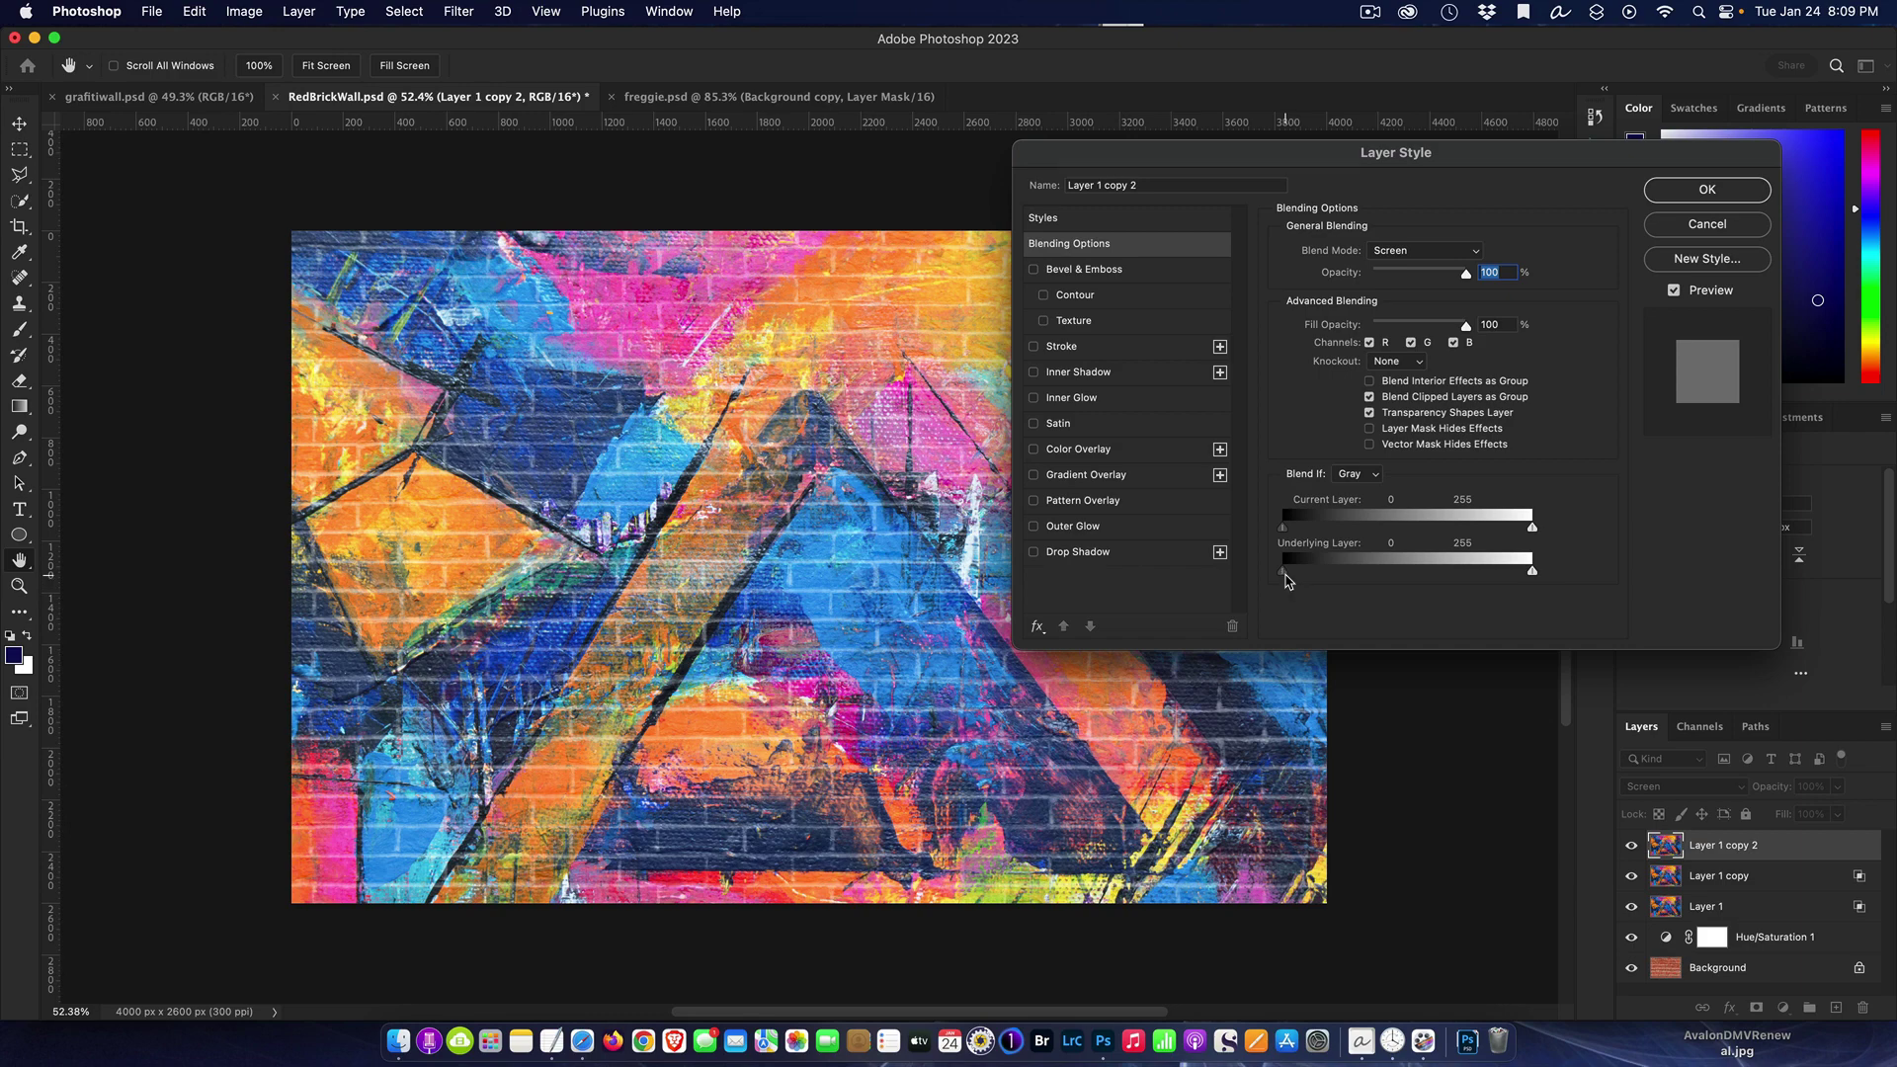
drag(1285, 573, 1287, 574)
drag(1288, 573, 1574, 579)
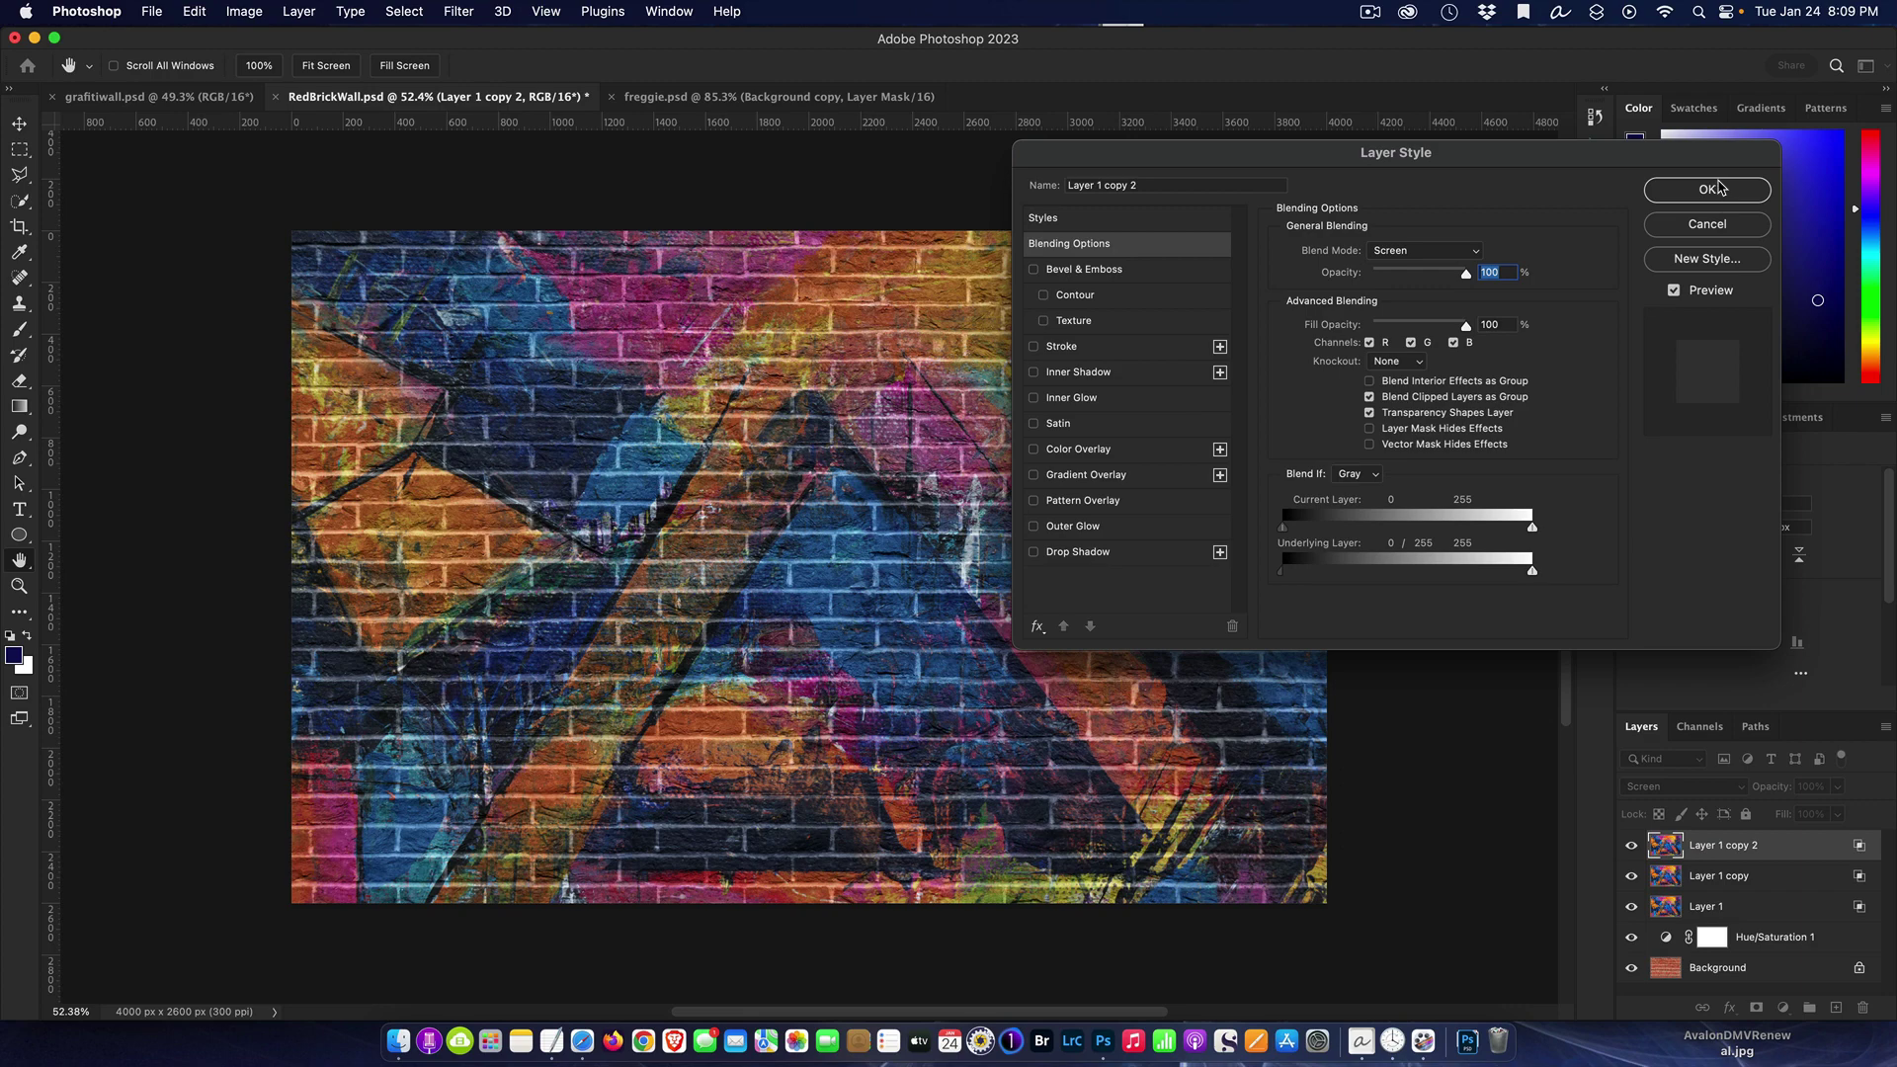
Apply Layer 1 copy 2's Blend If settings and zoom in and out to inspect the brick texture.
click(1720, 187)
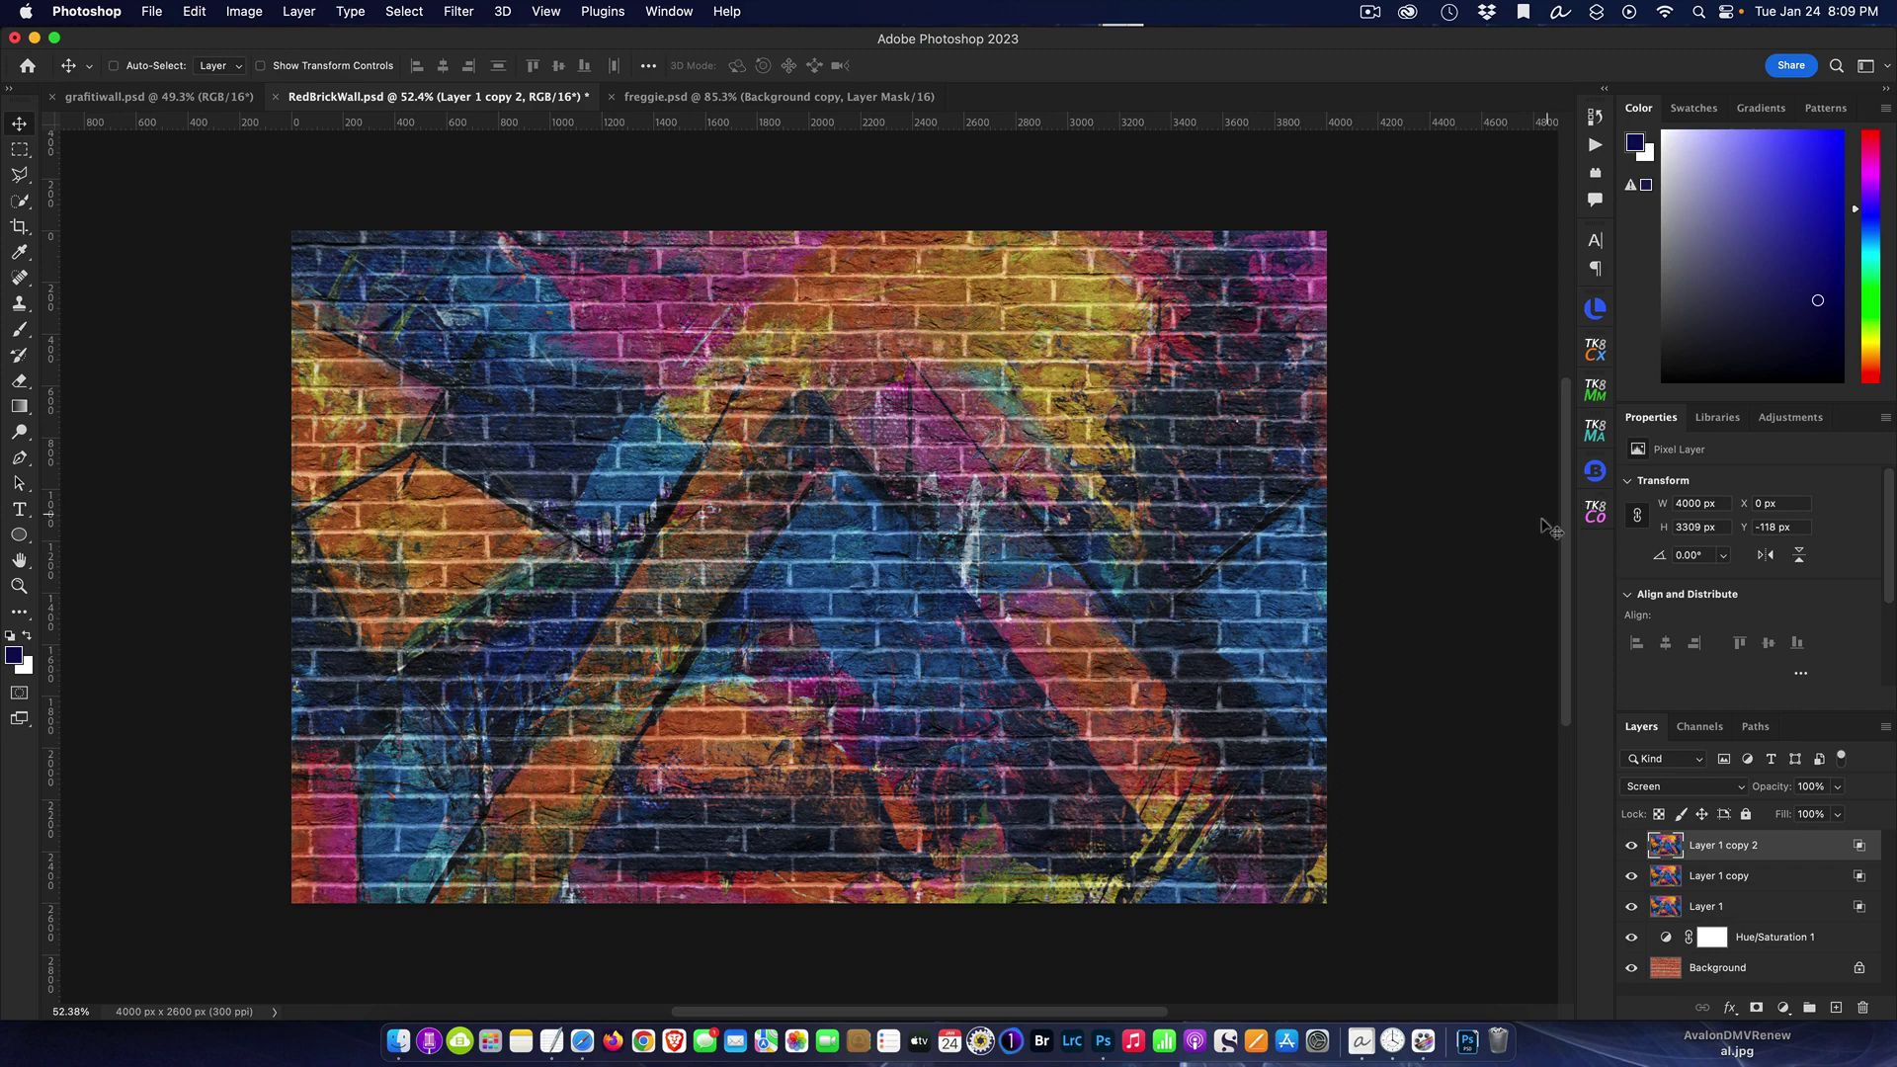
scroll(1373, 547, up, 3)
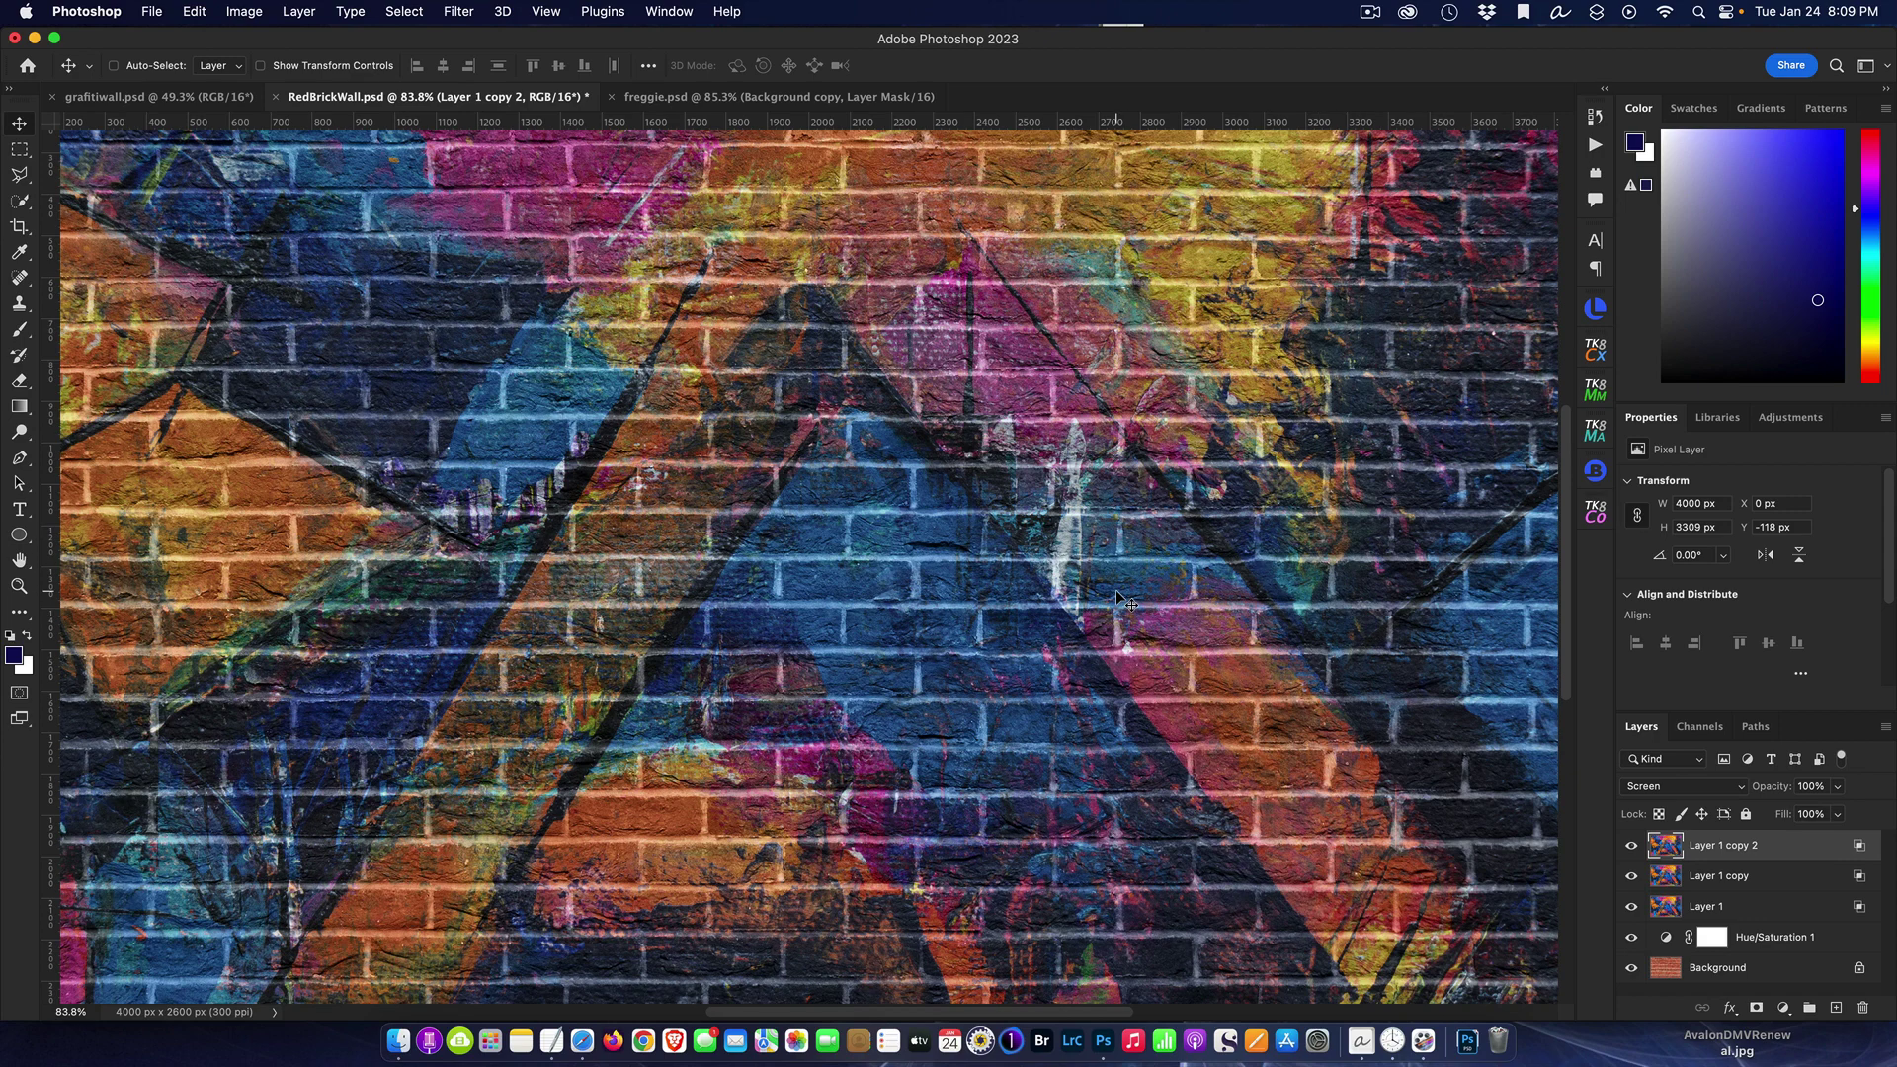
scroll(1117, 589, up, 2)
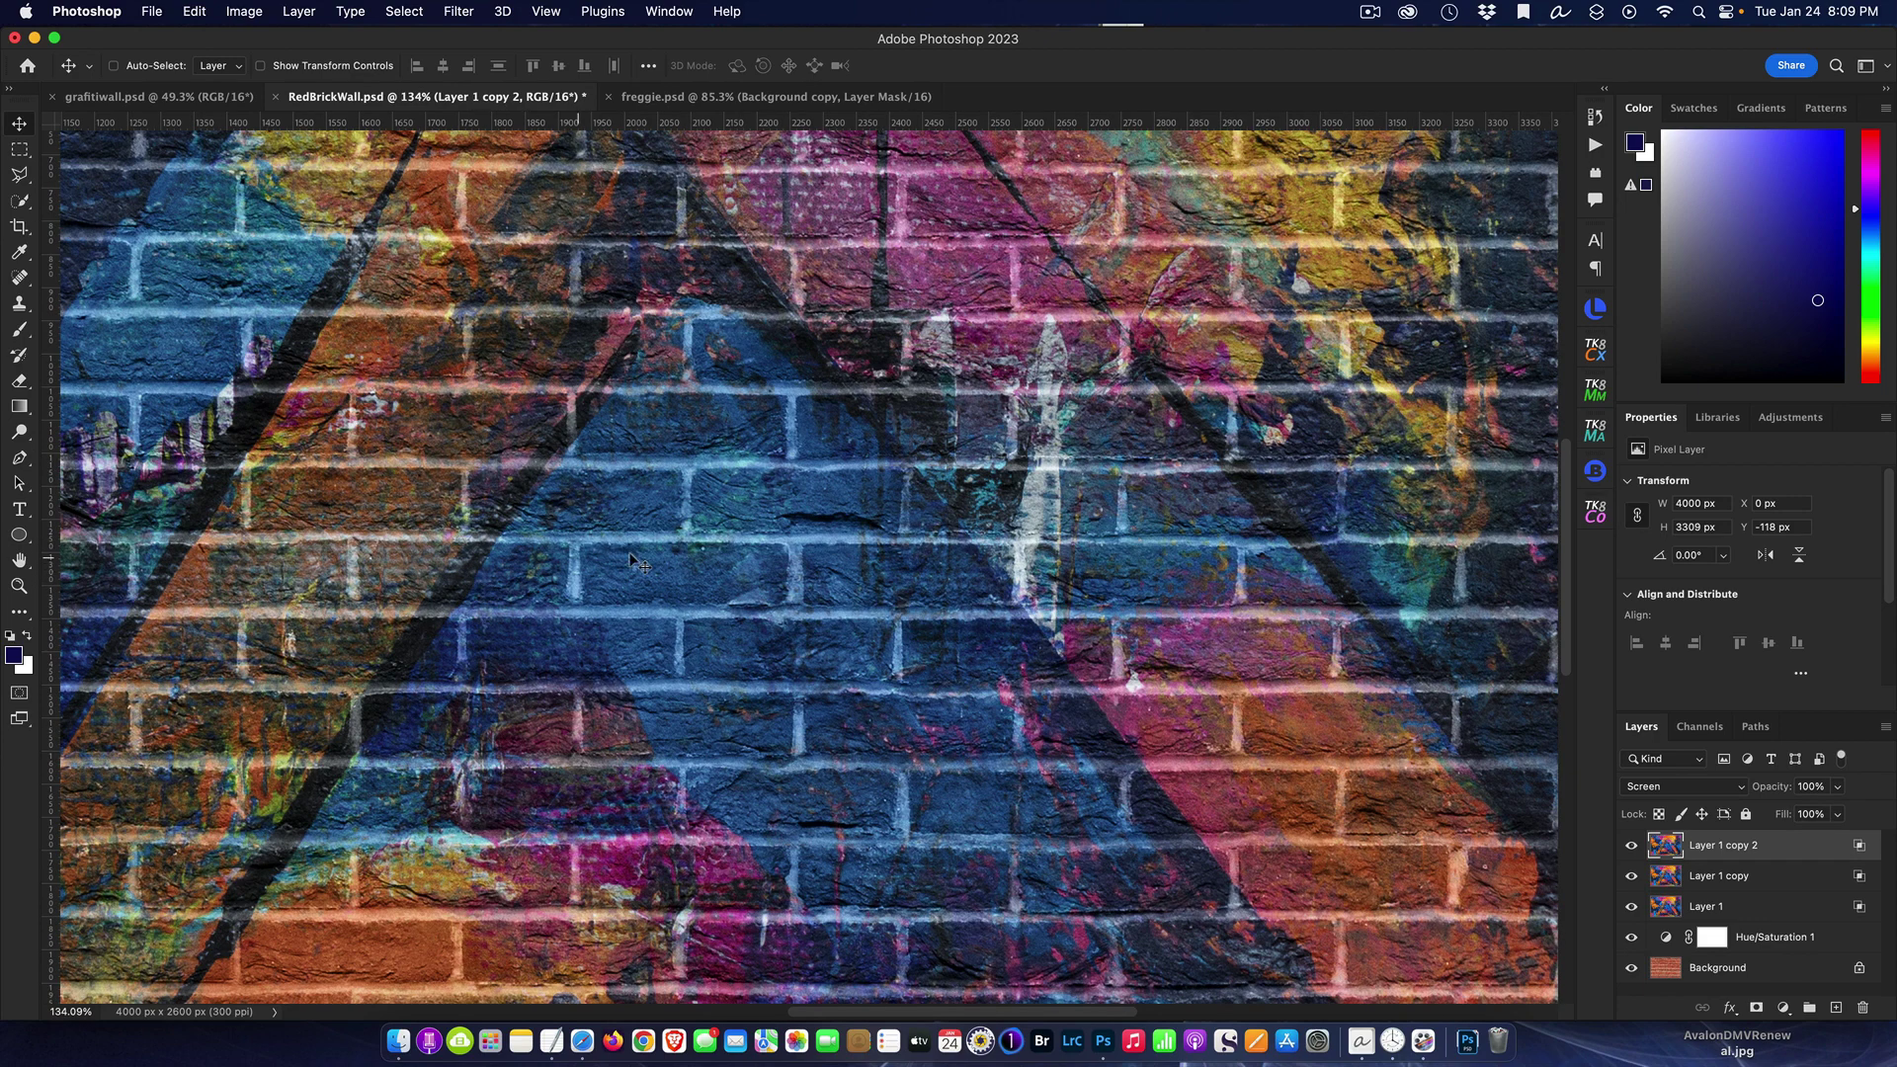
scroll(654, 554, down, 5)
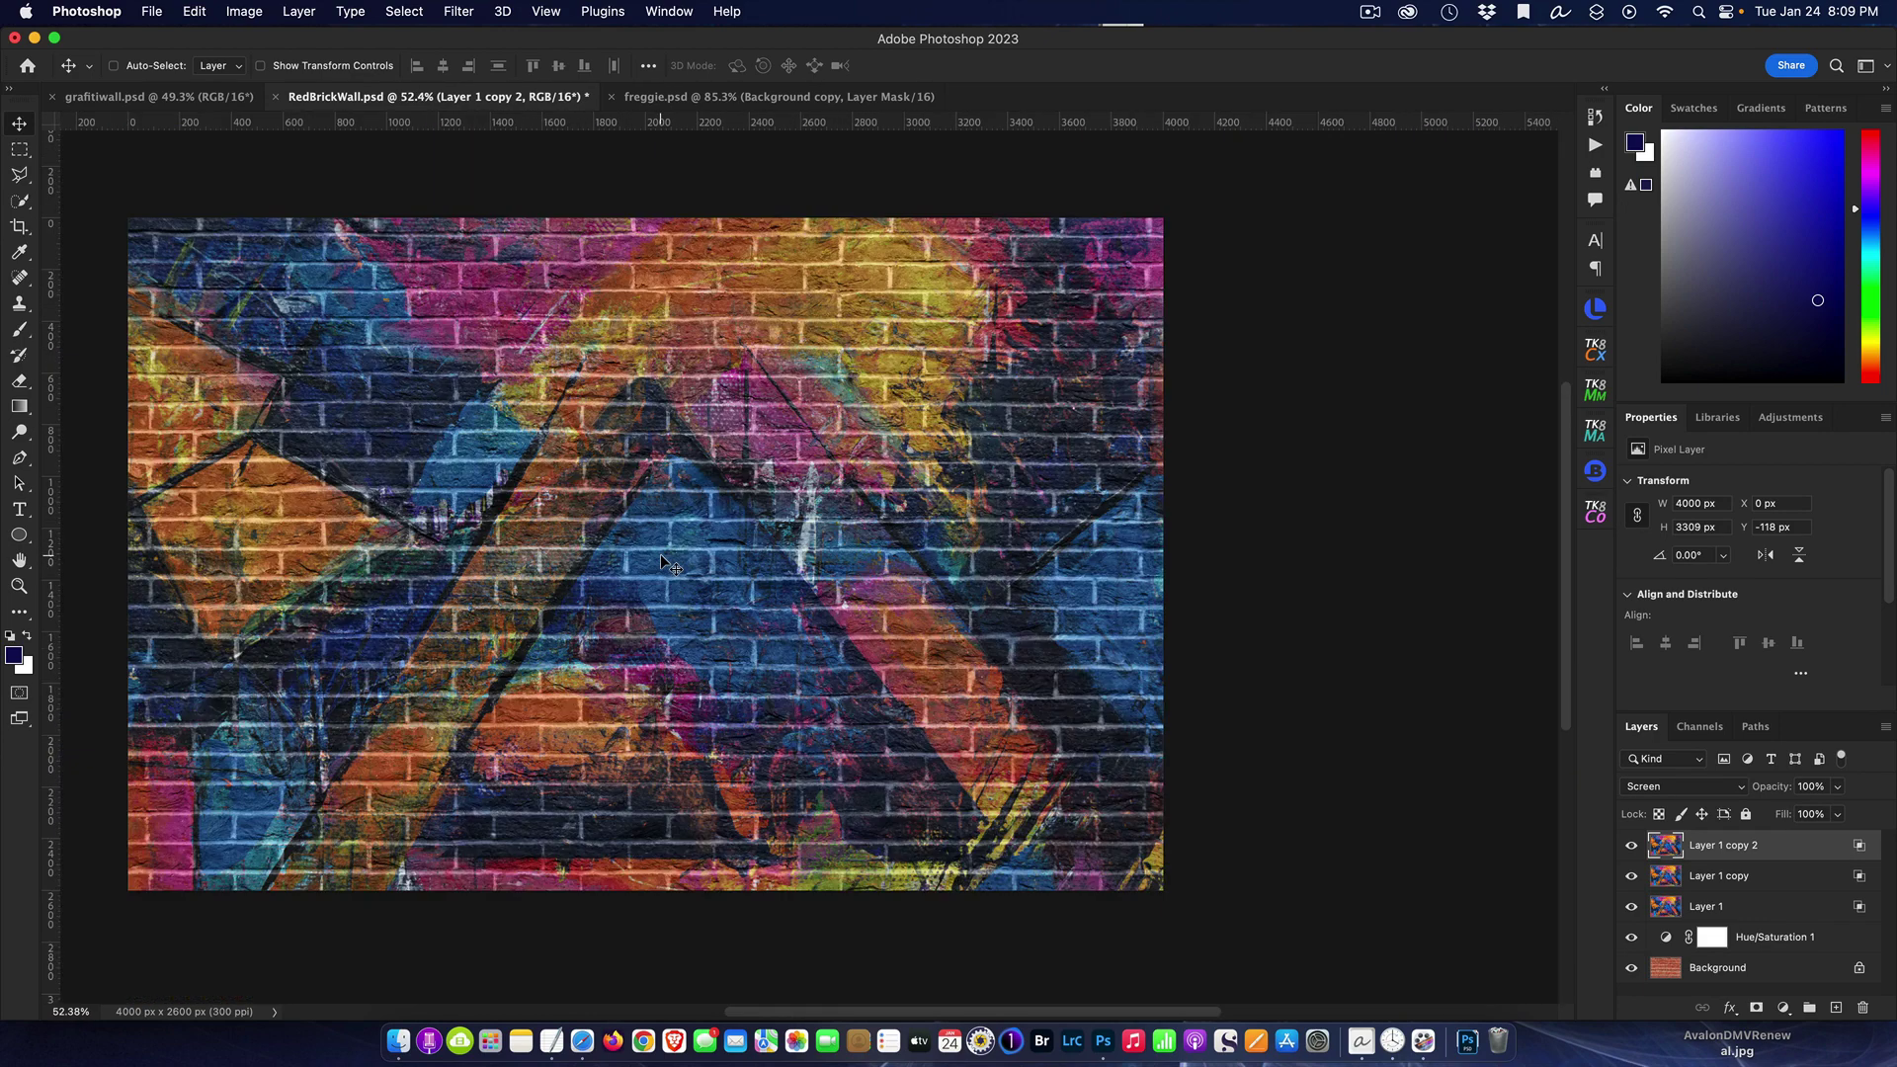
scroll(662, 561, up, 4)
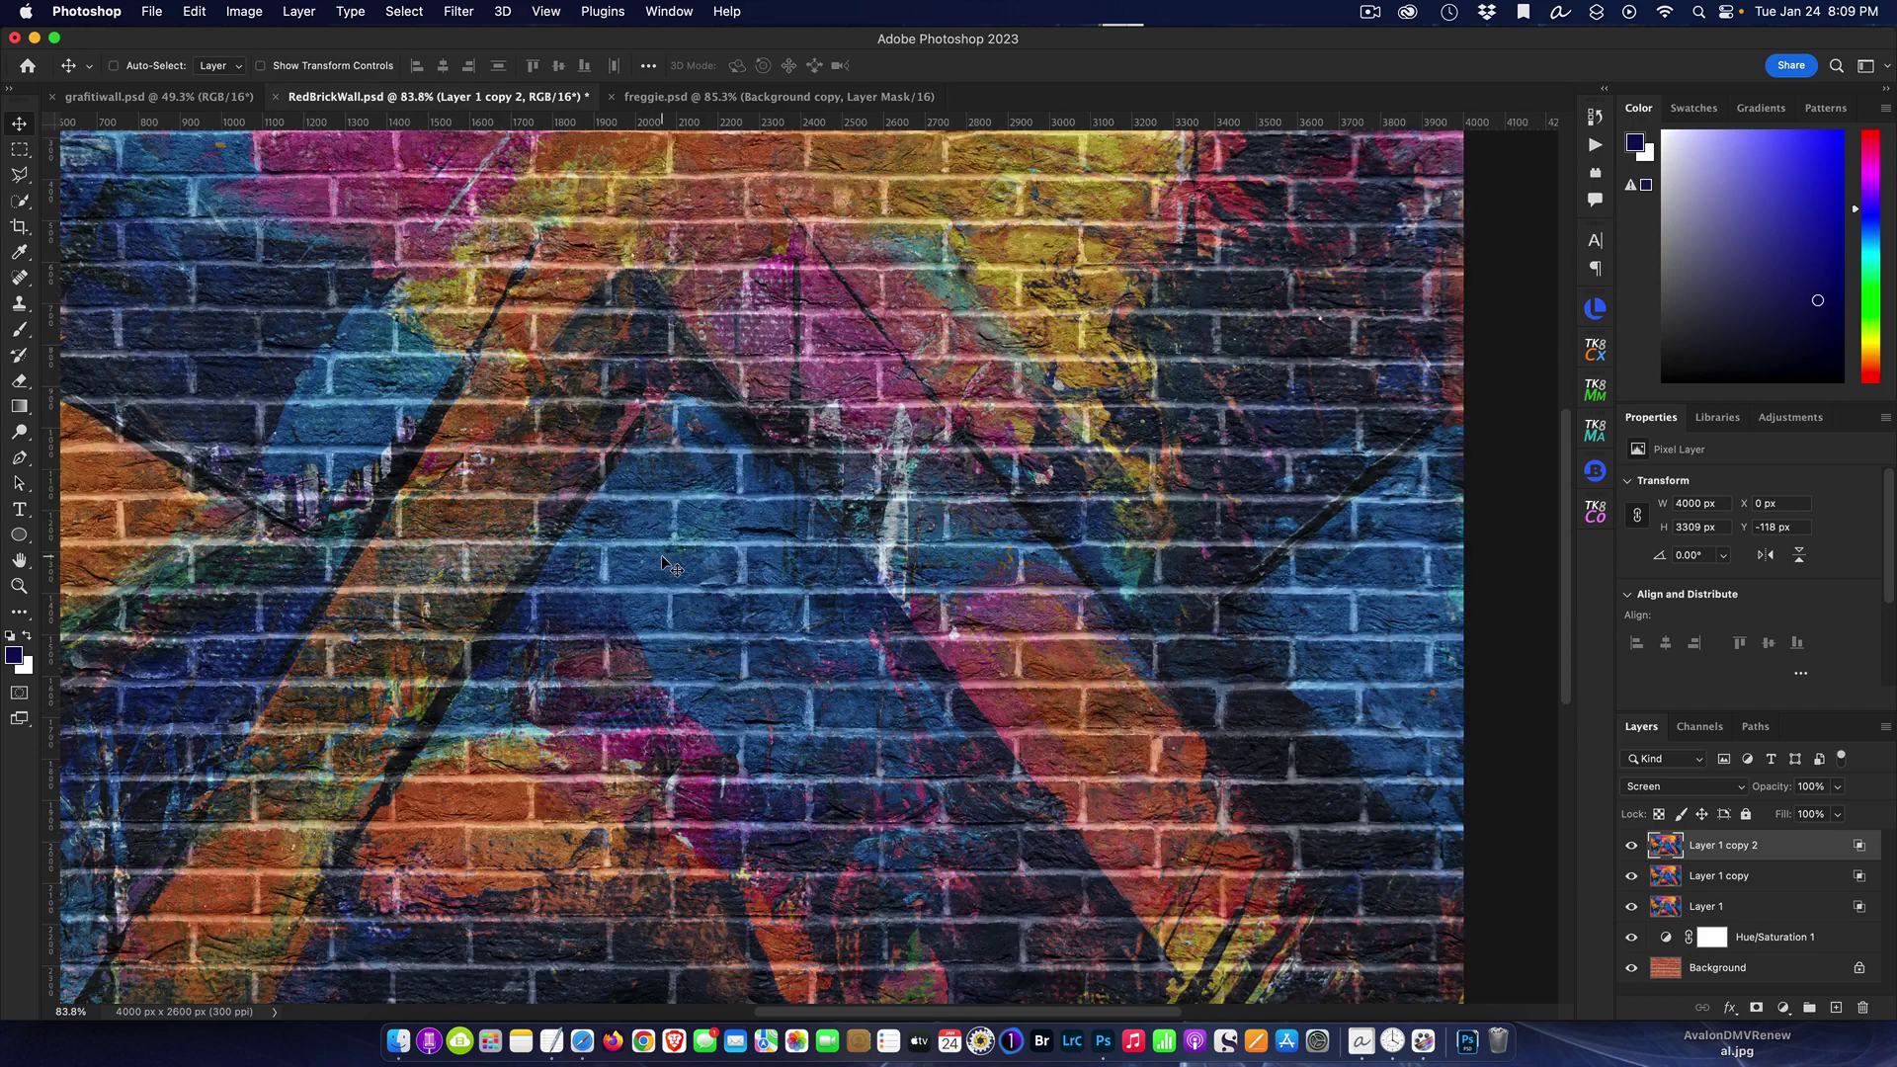
Bring the masked woman from freggie.psd into RedBrickWall.psd as the top Background copy layer.
click(800, 99)
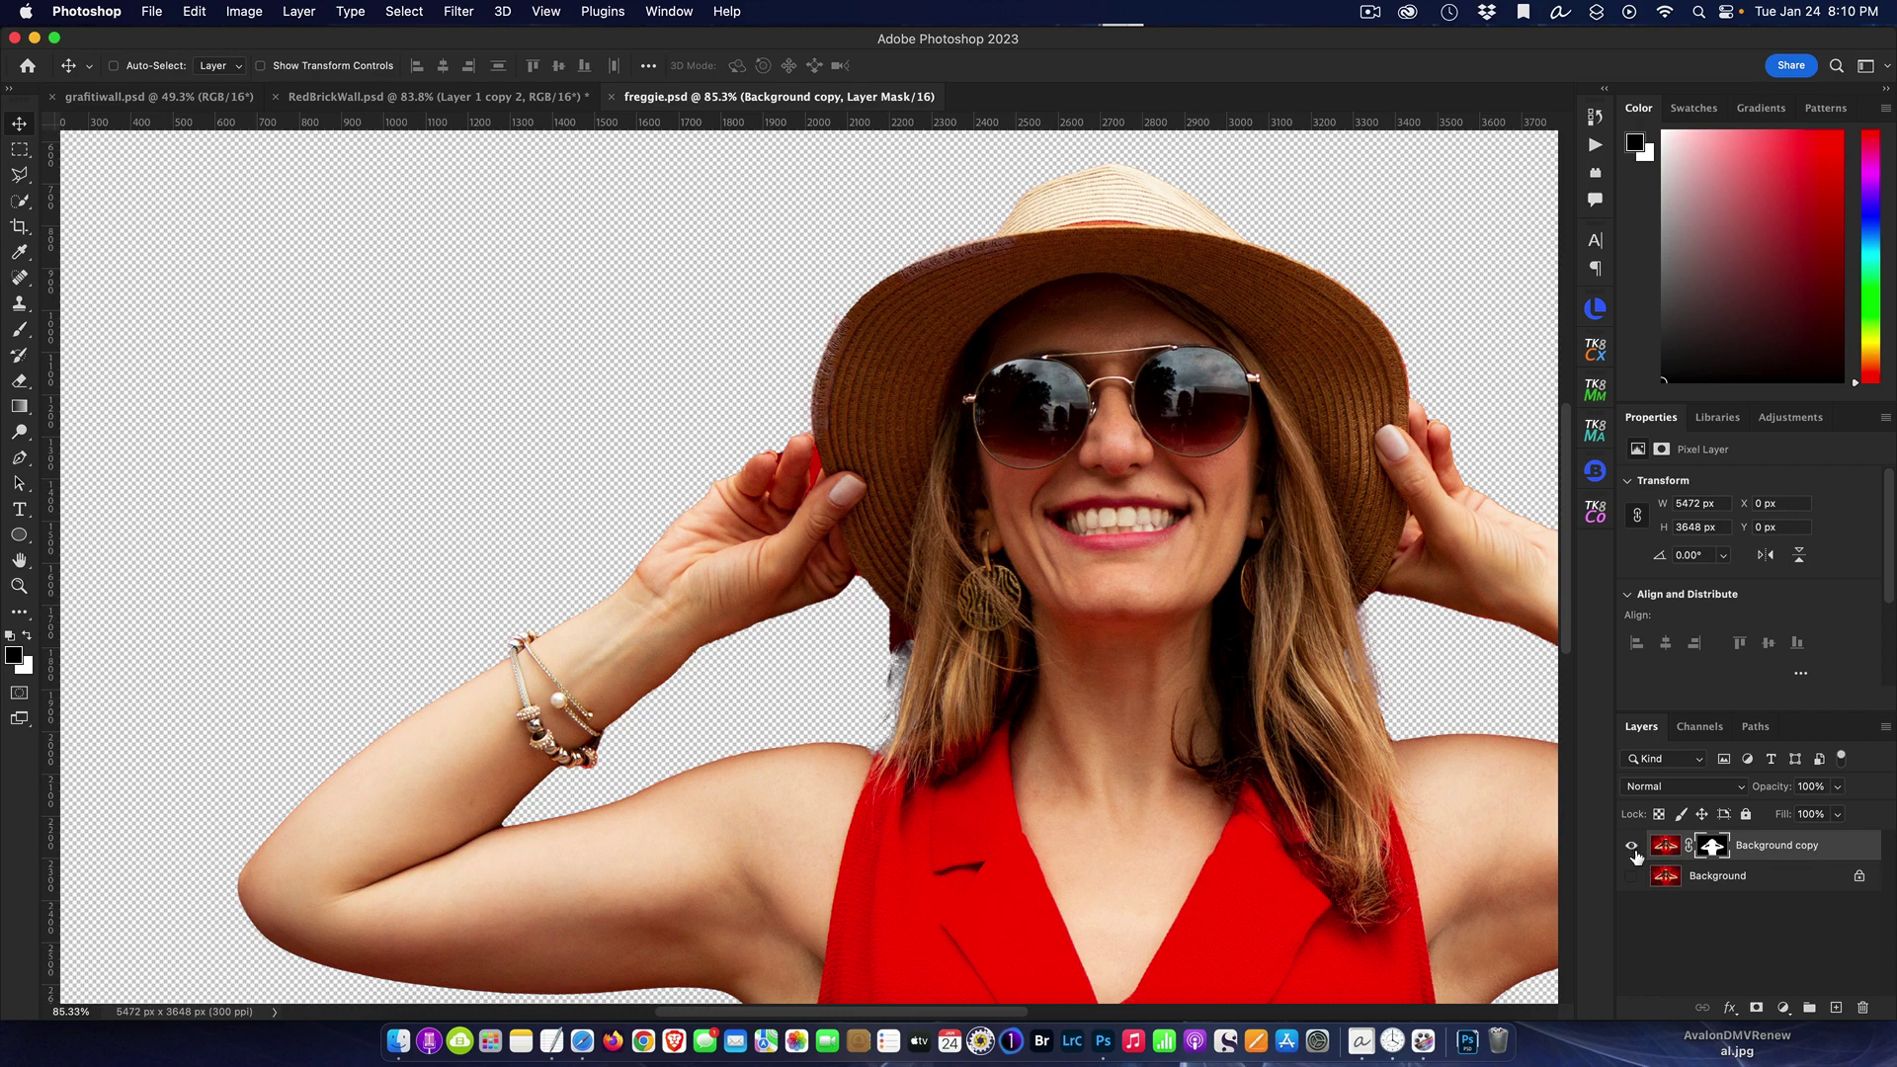
click(1632, 878)
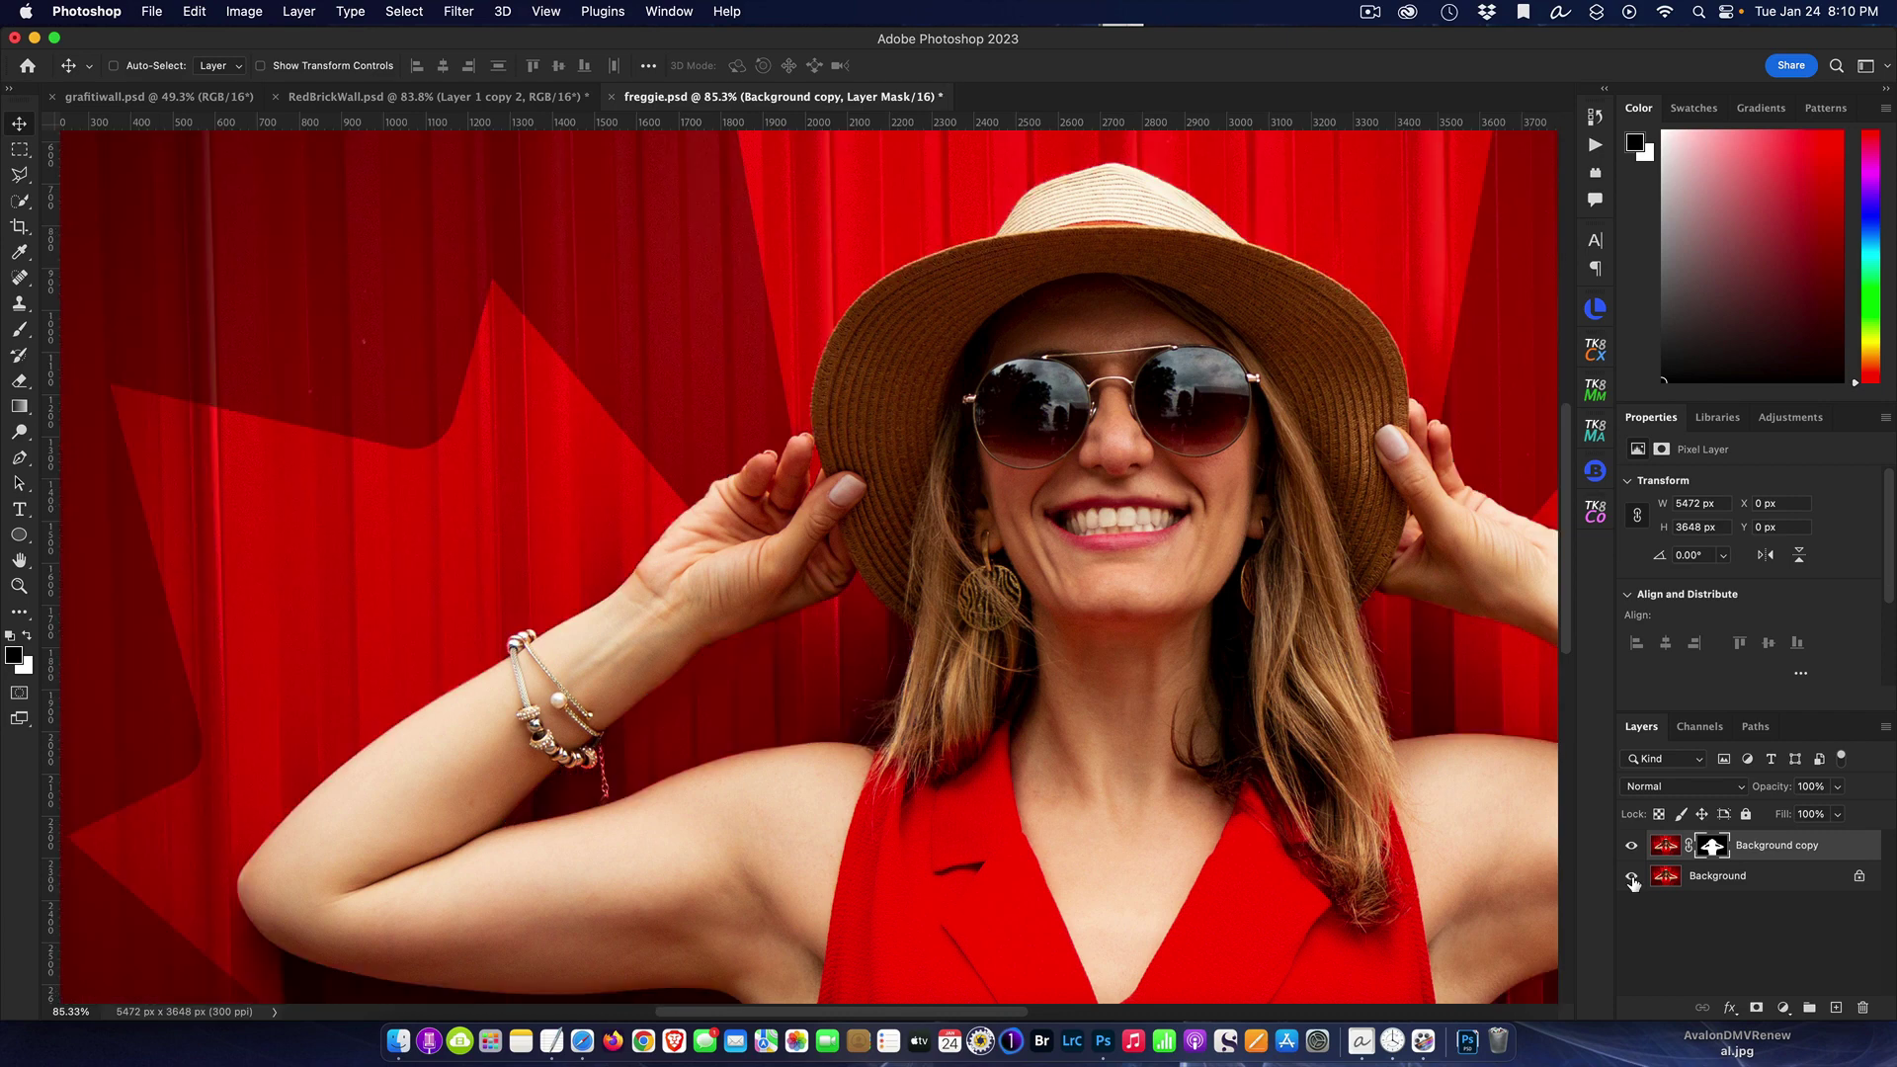
click(1633, 877)
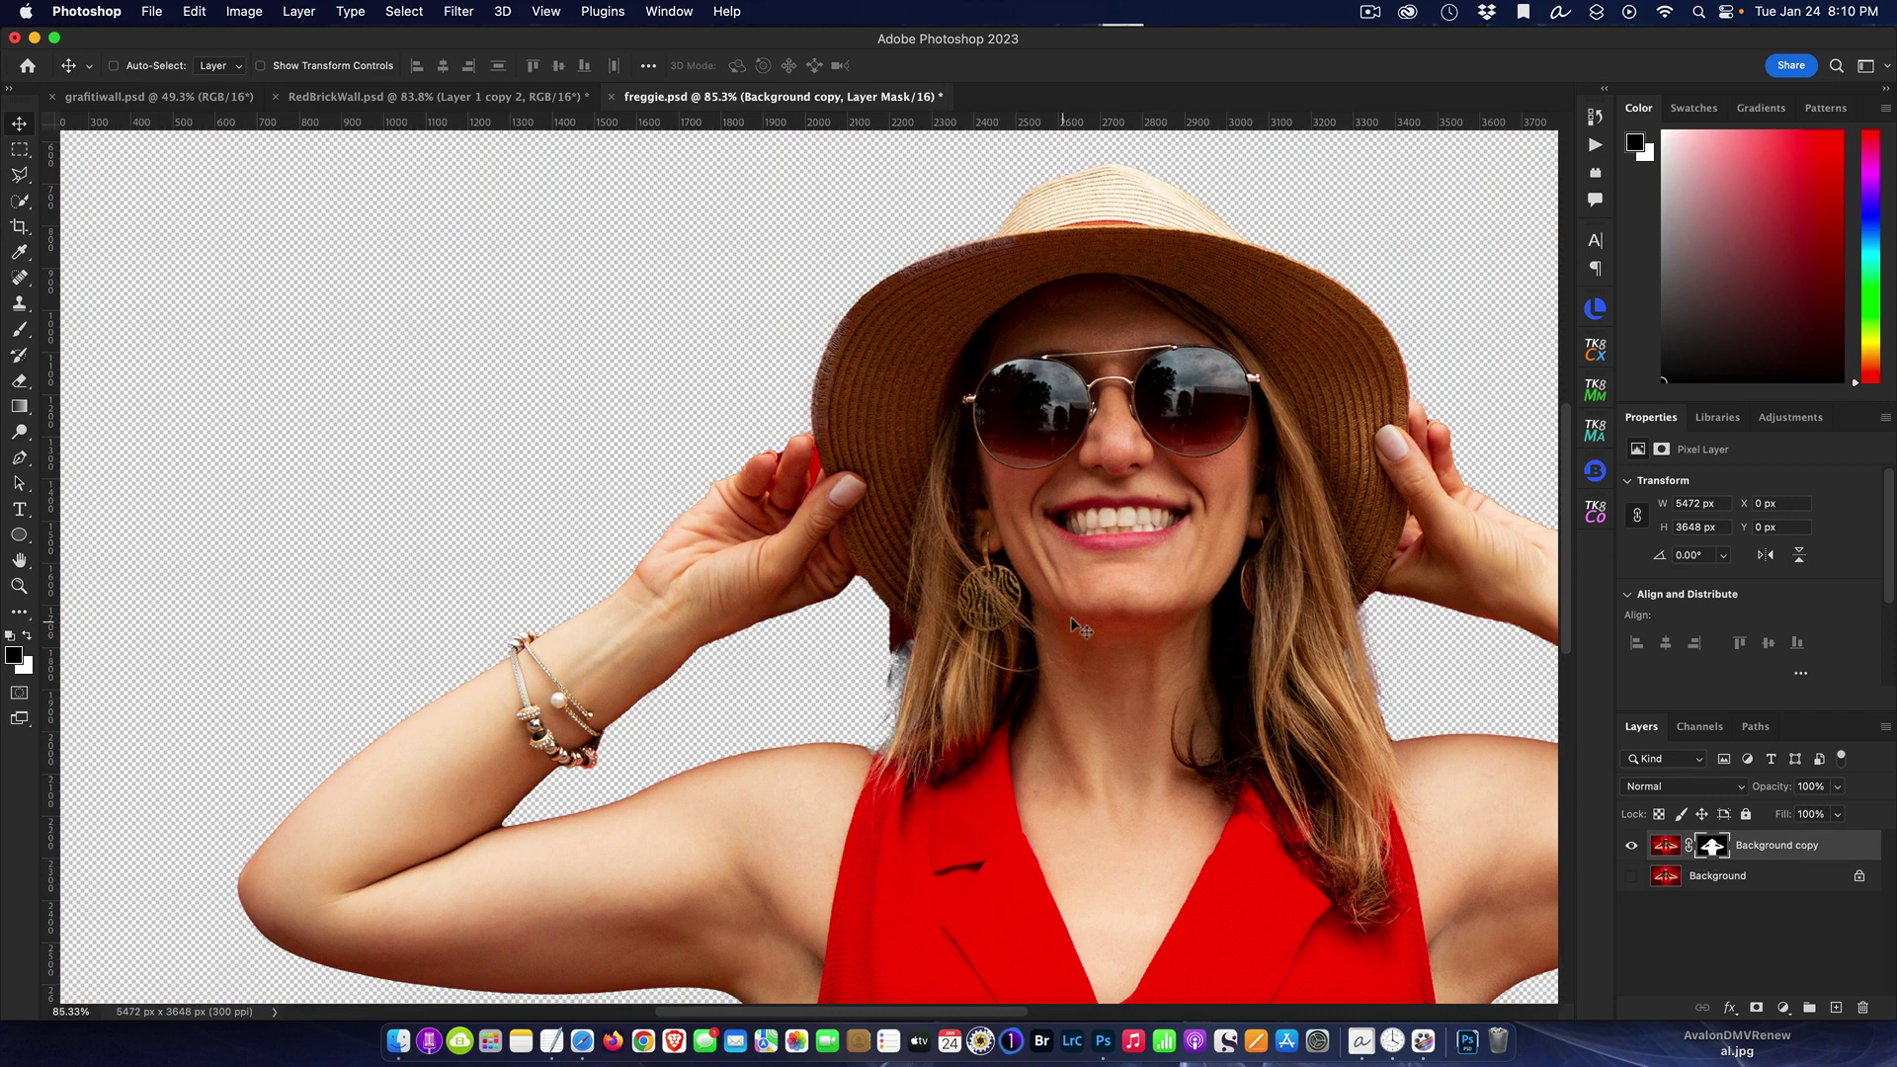
drag(1057, 548, 865, 719)
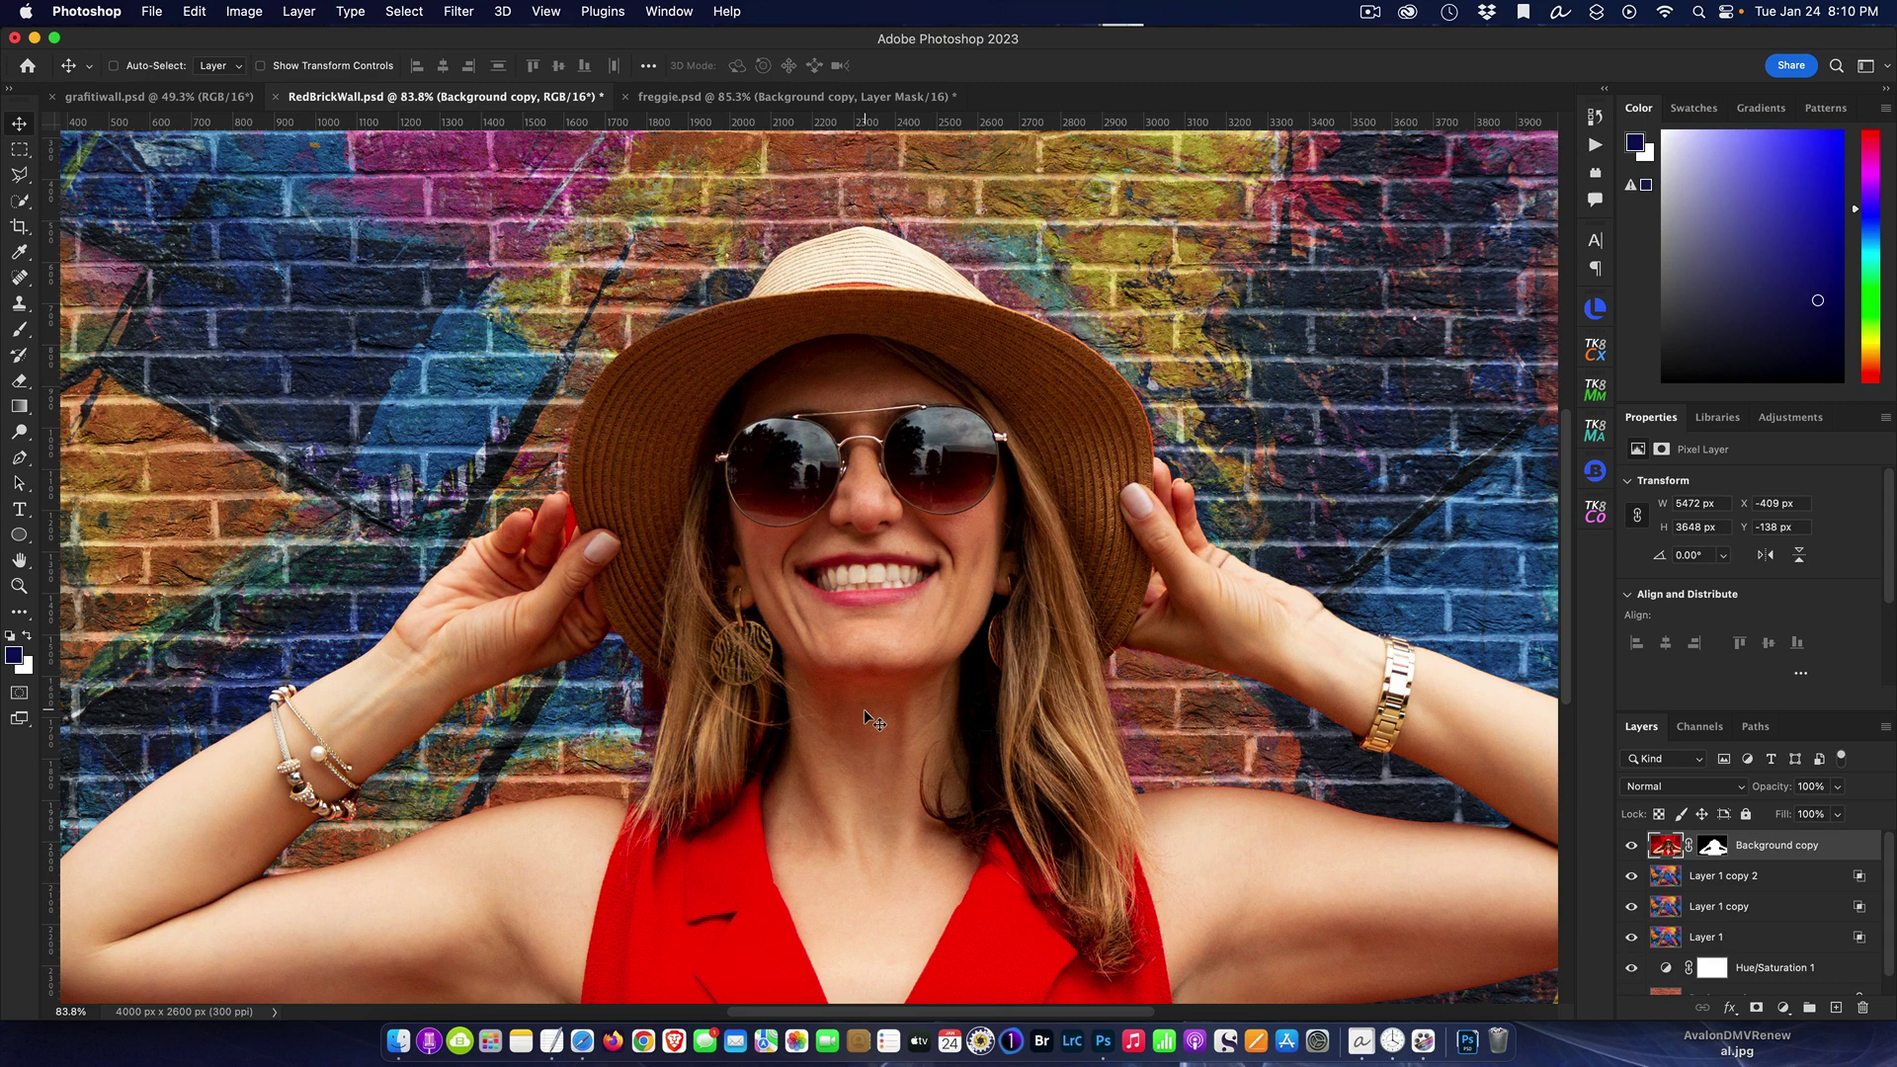
Fit the composite in the window and move the woman cut-out left and up on the wall.
key(super+0)
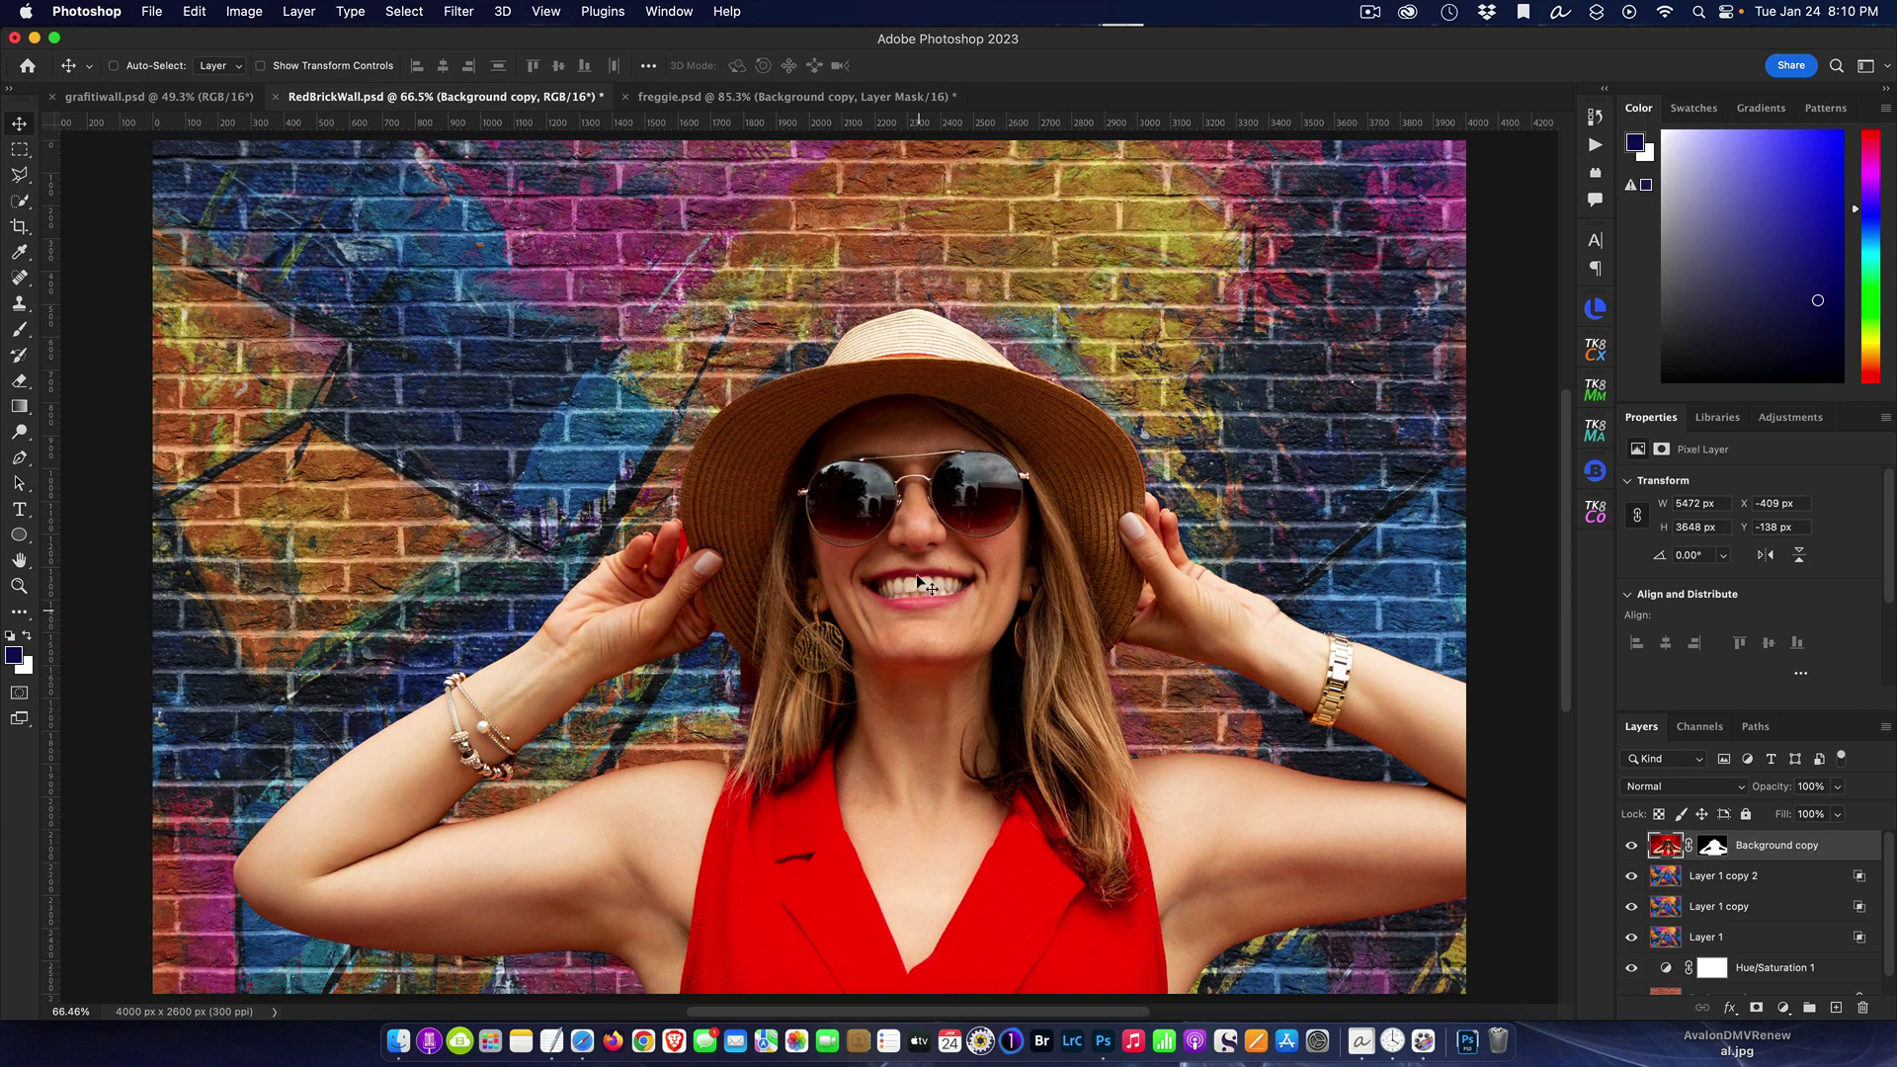
drag(917, 554, 804, 520)
key(super+t)
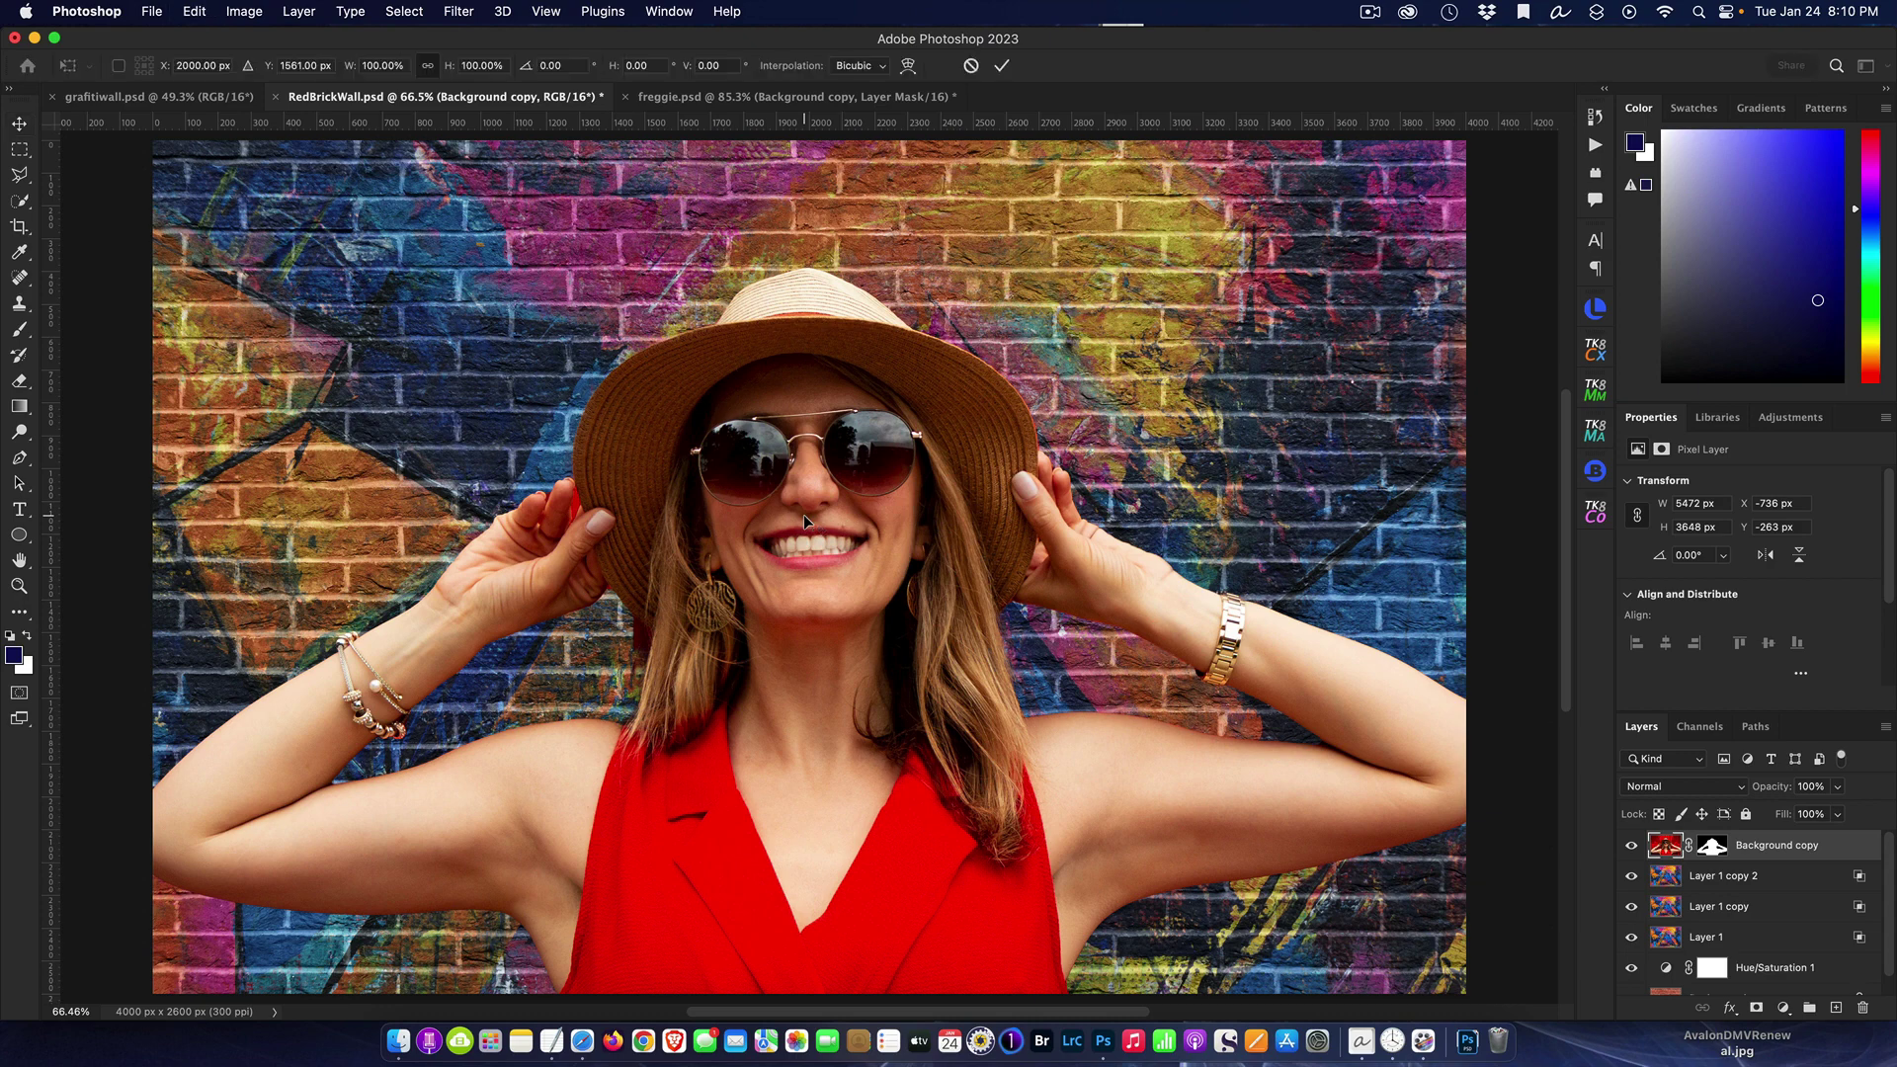
click(1670, 847)
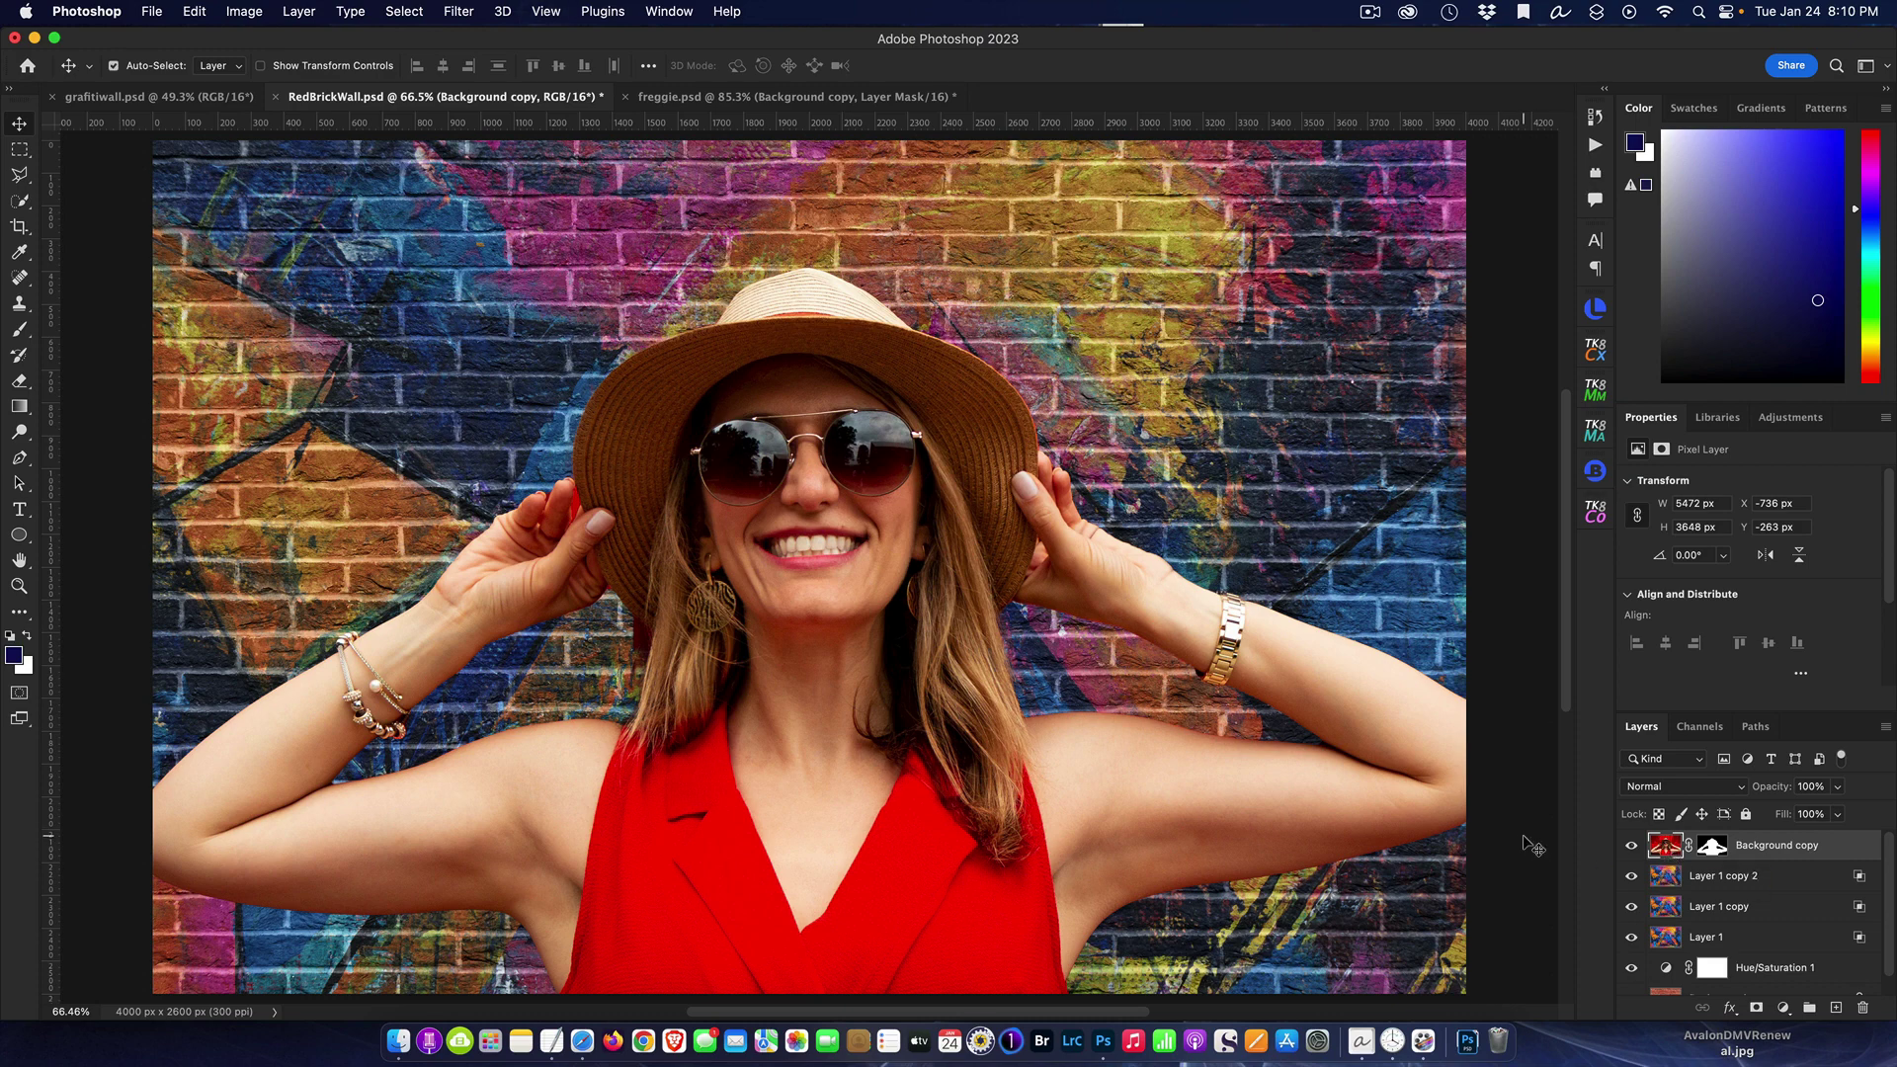
Scale the woman proportionally to about 74.5% and place her at the bottom centre of the wall.
key(super+t)
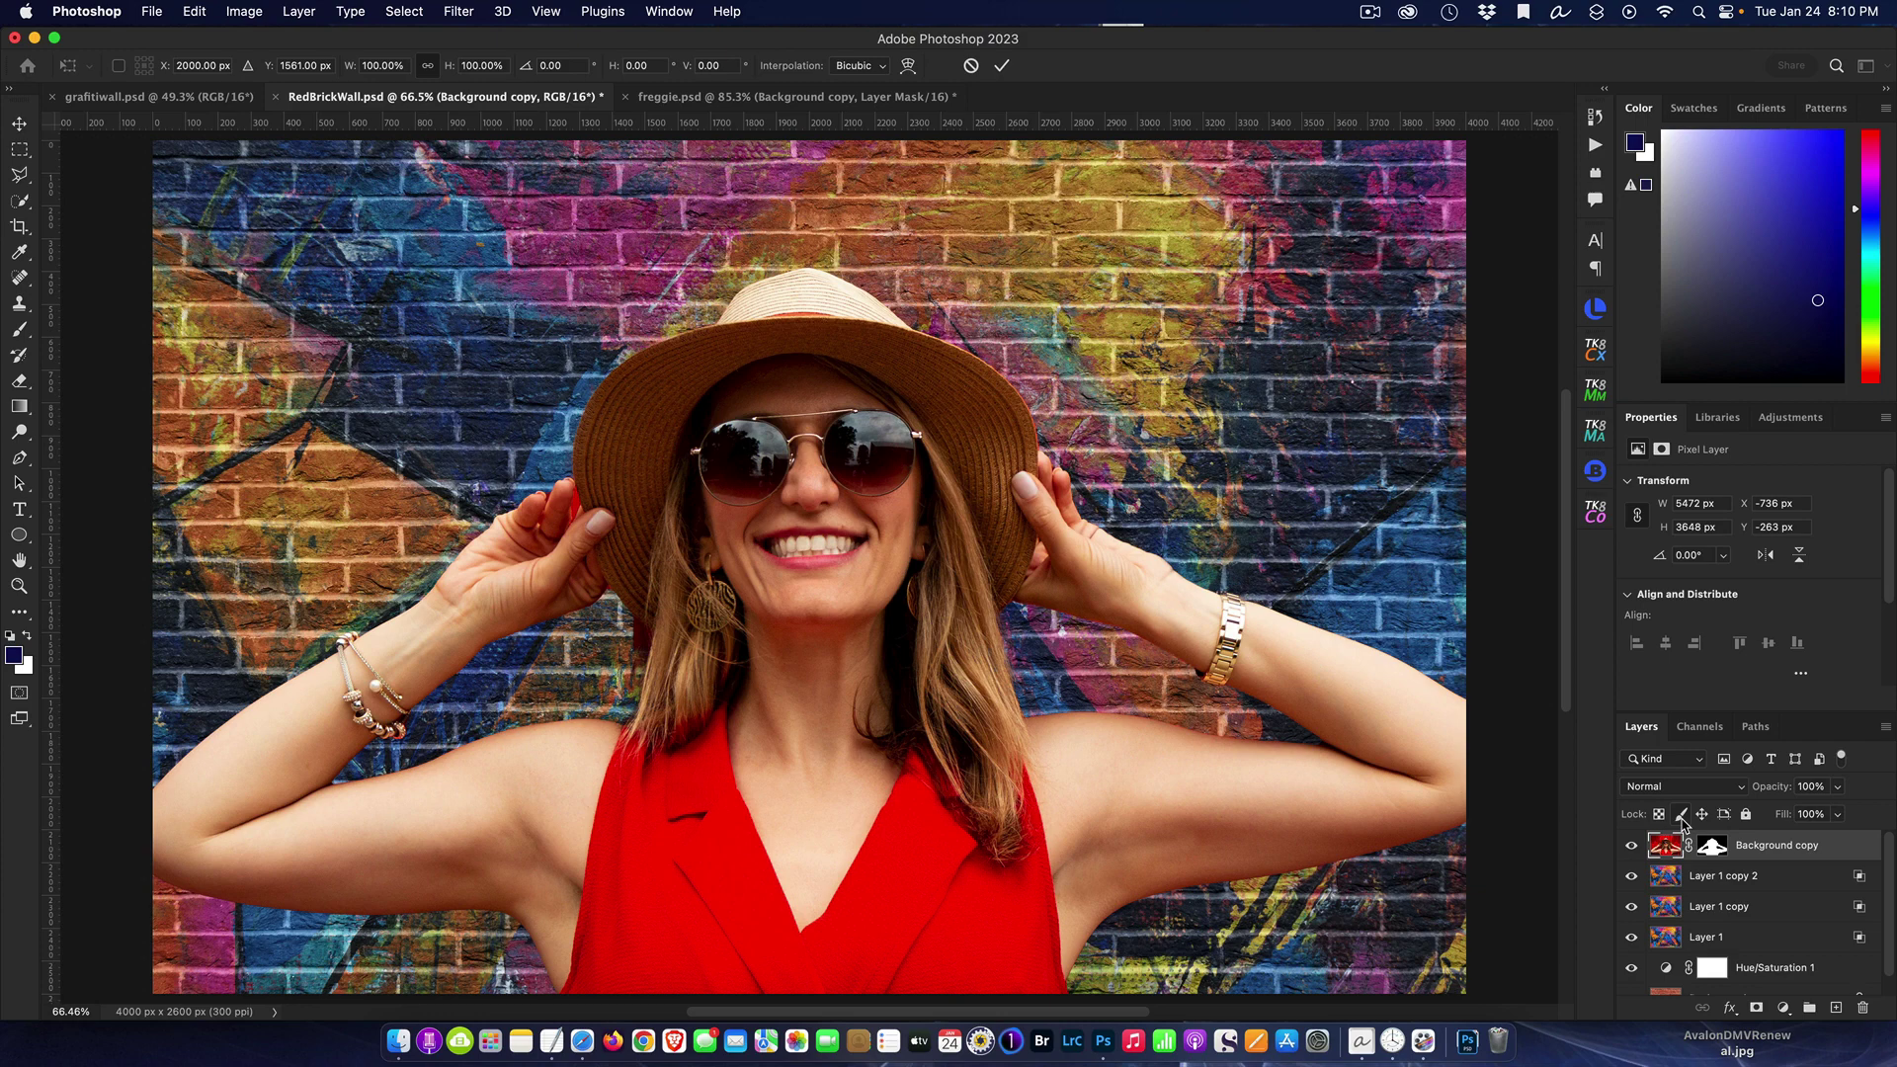
key(super+0)
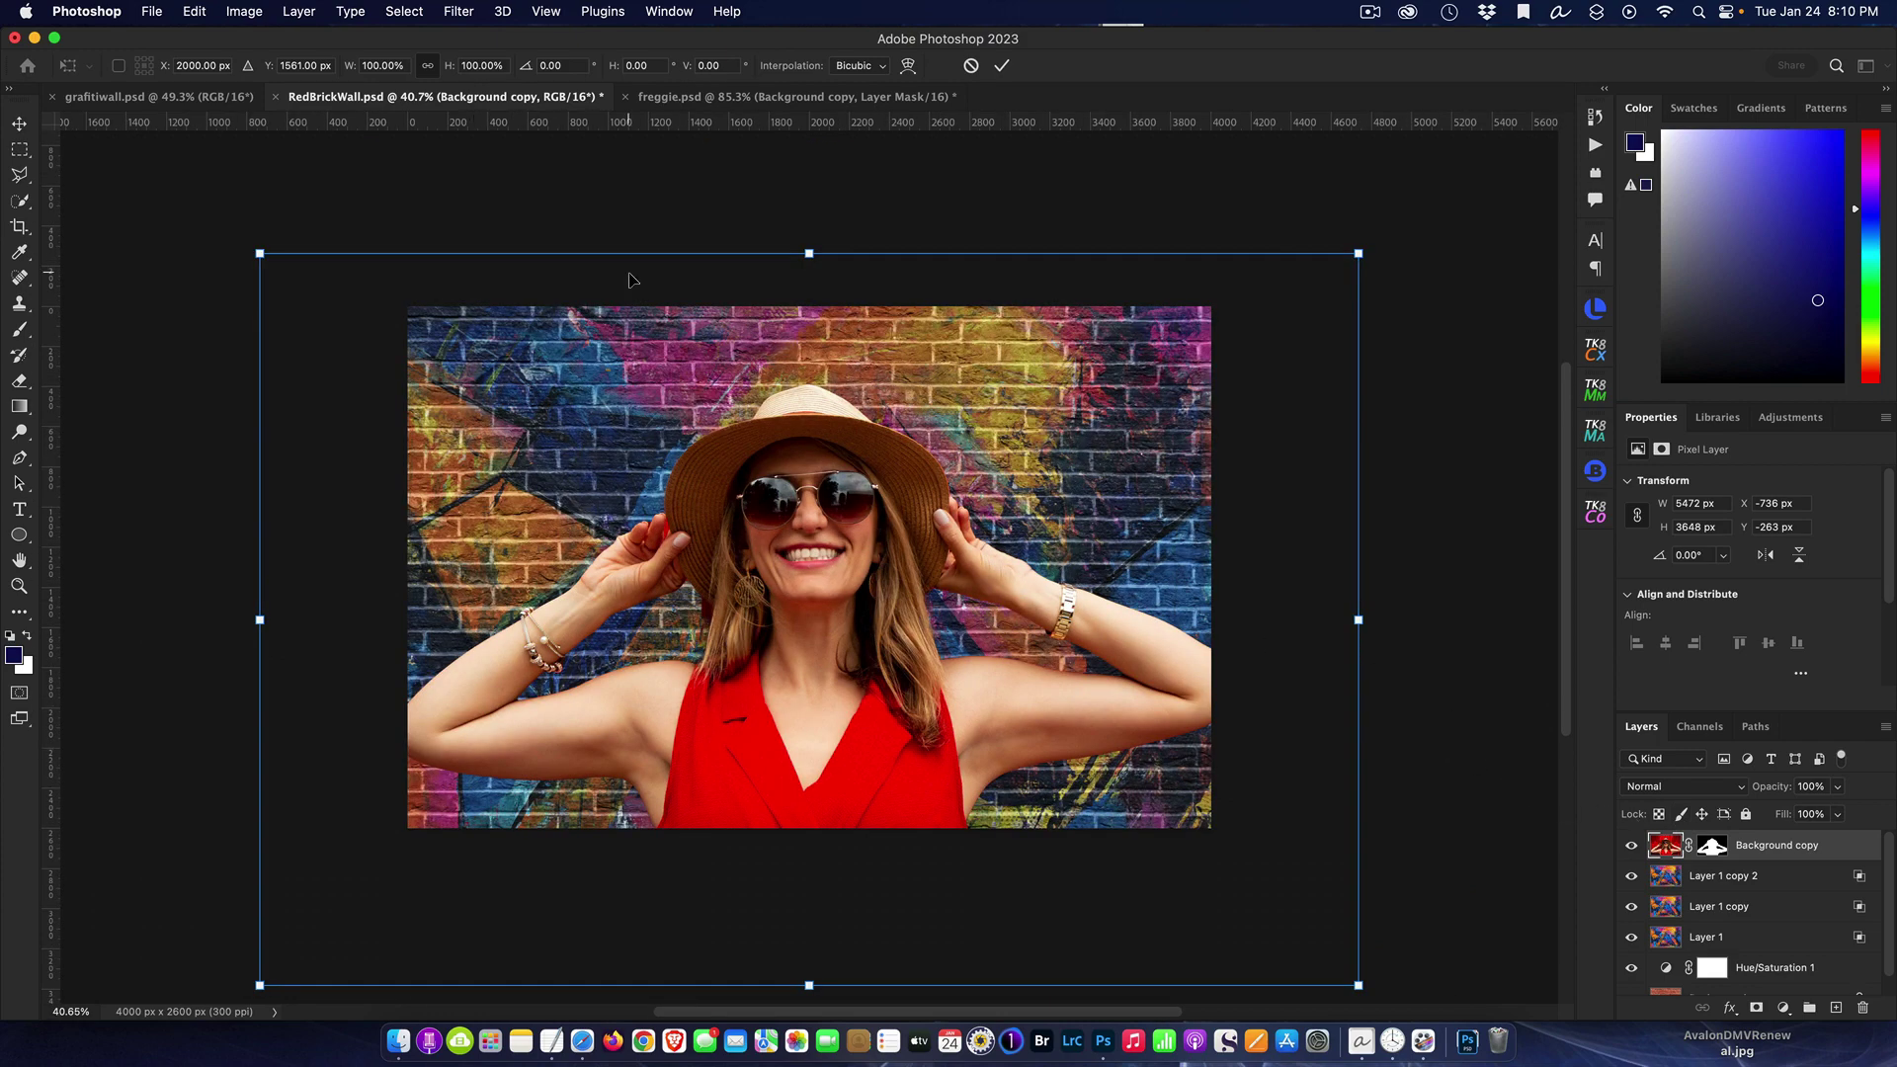
drag(809, 255, 861, 358)
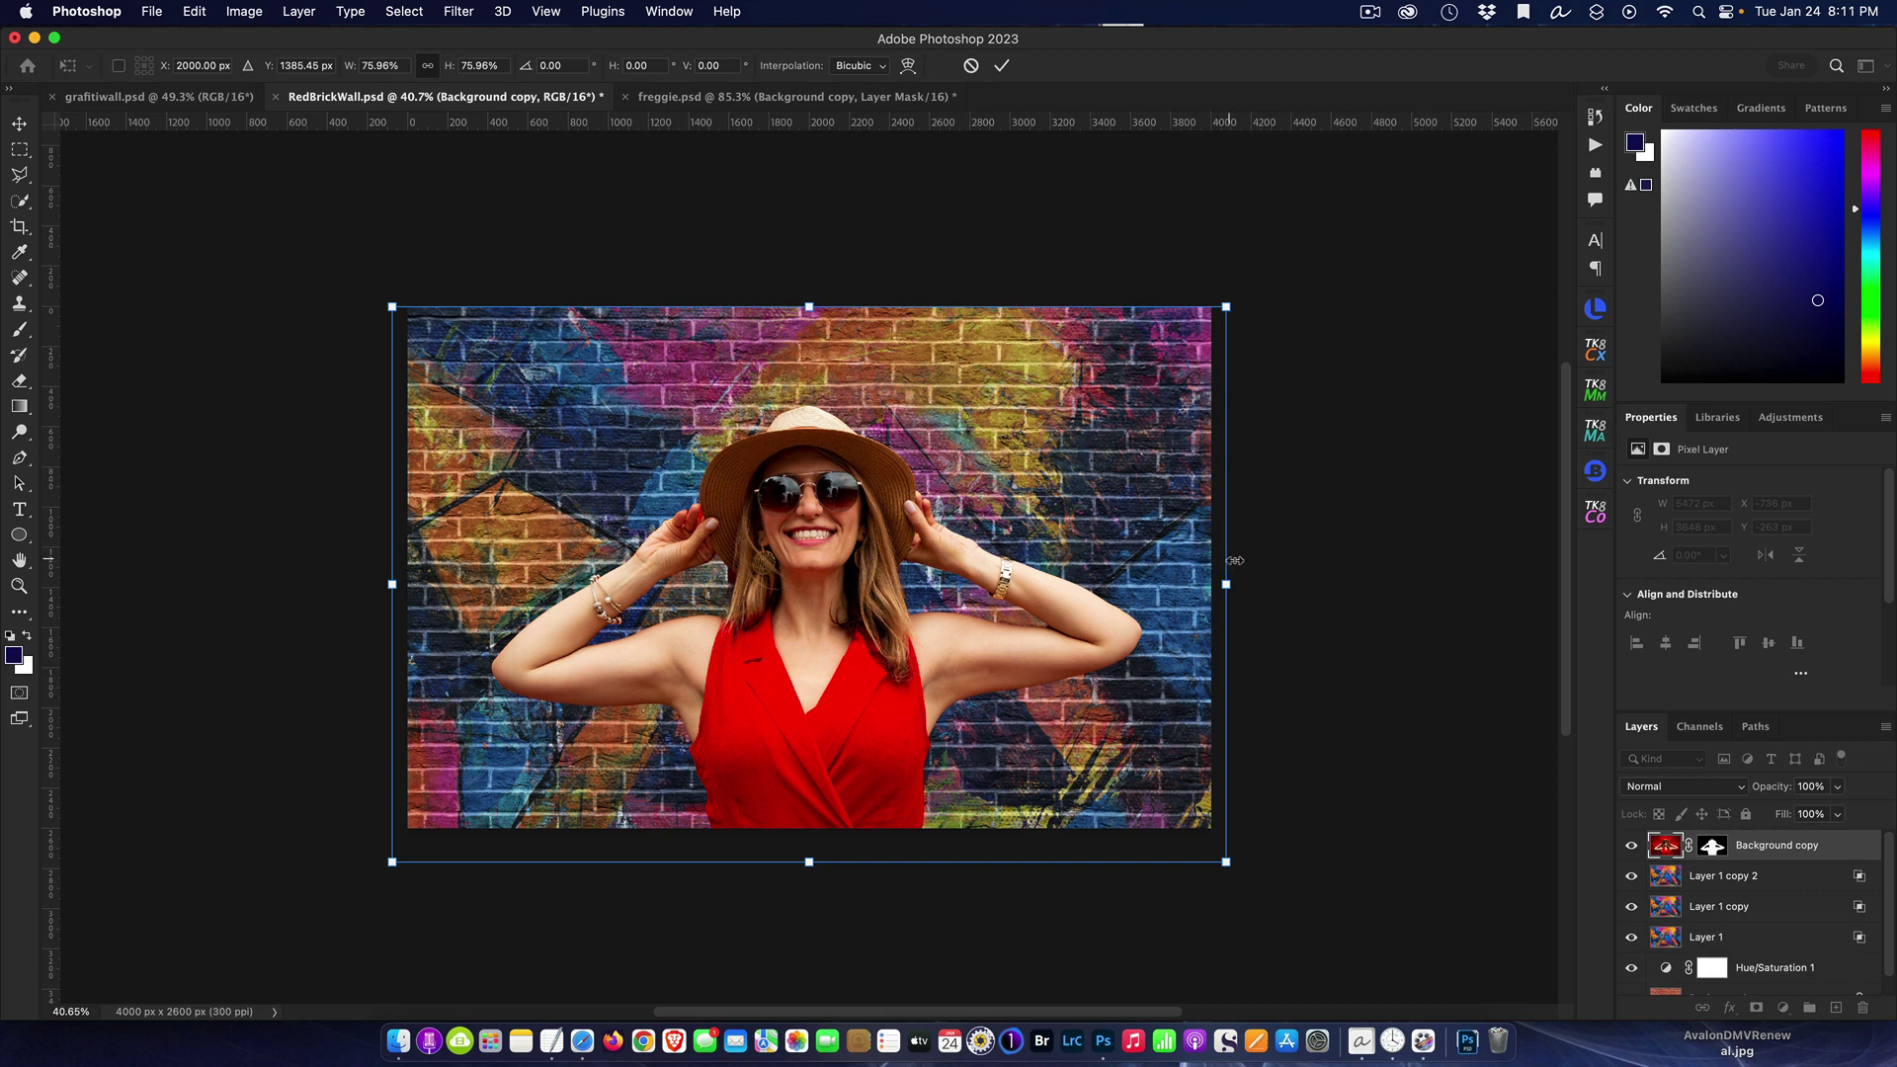
drag(1227, 584, 1212, 585)
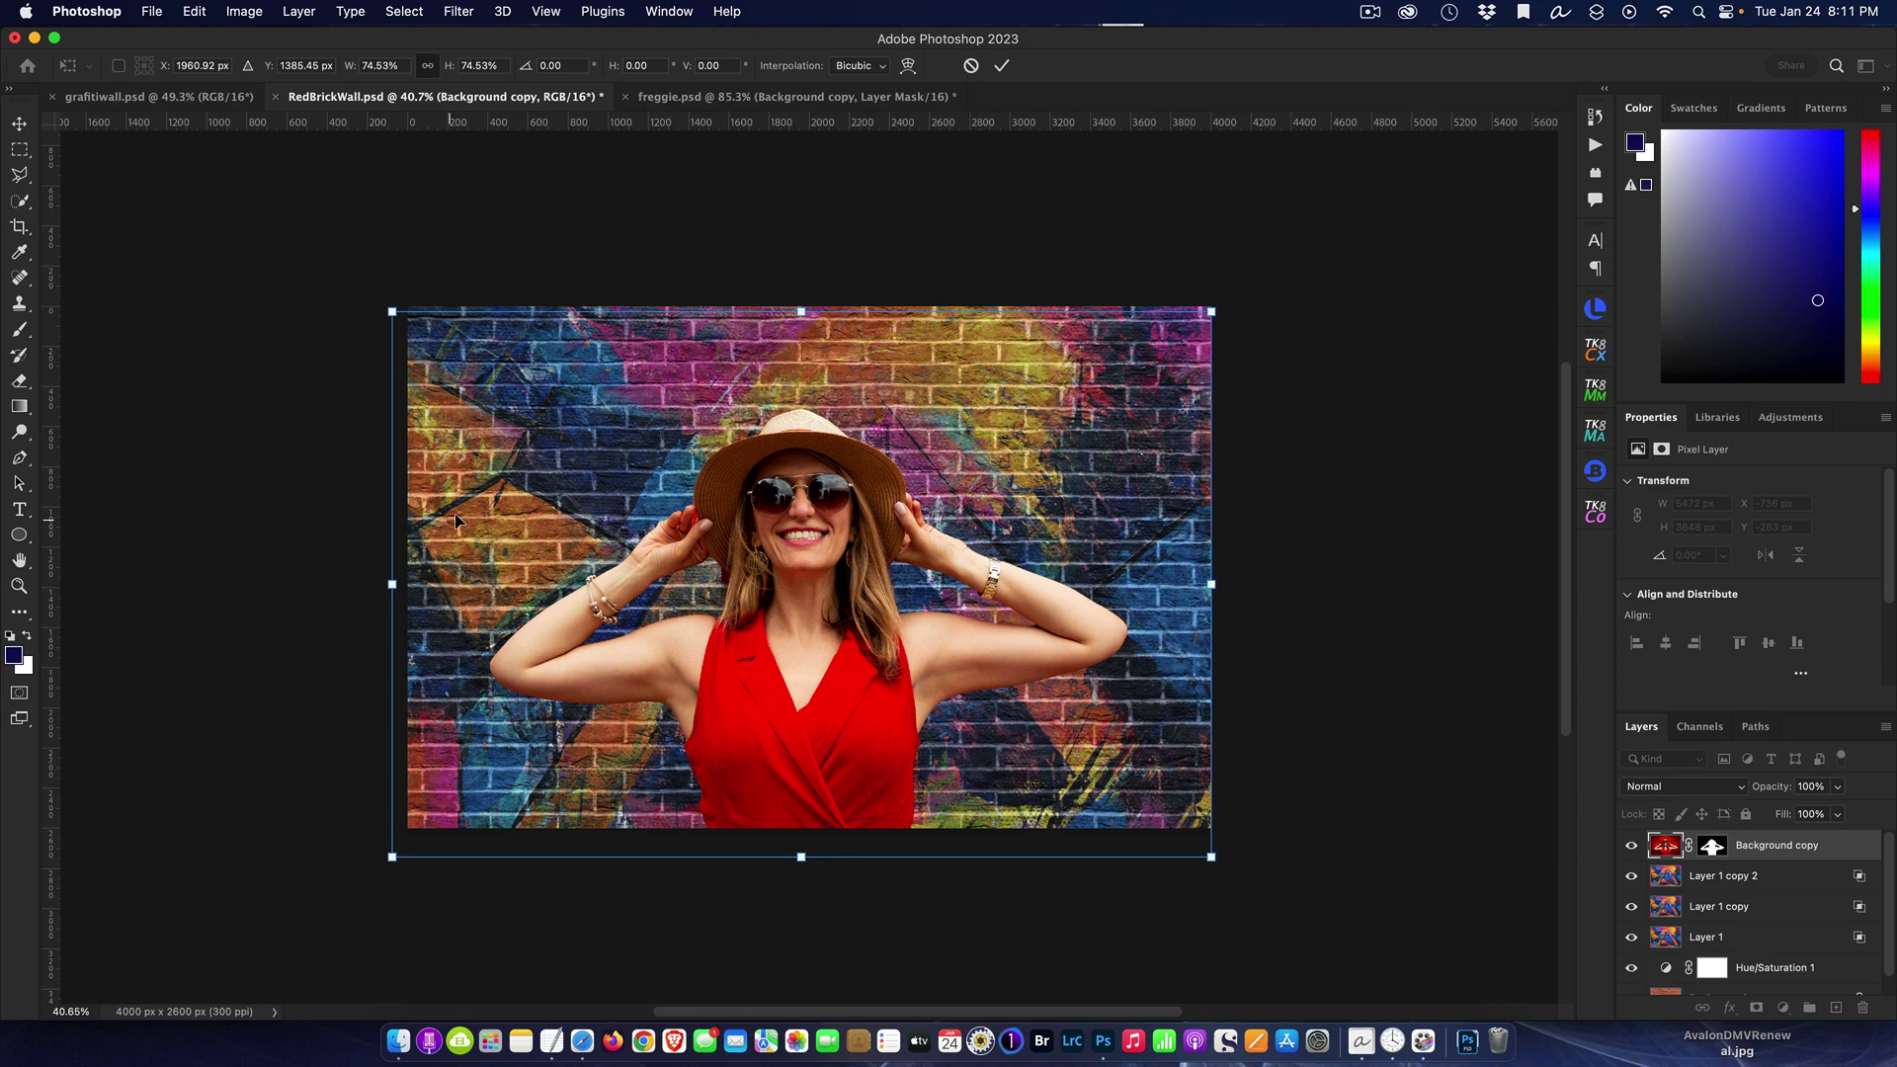
drag(455, 512, 492, 516)
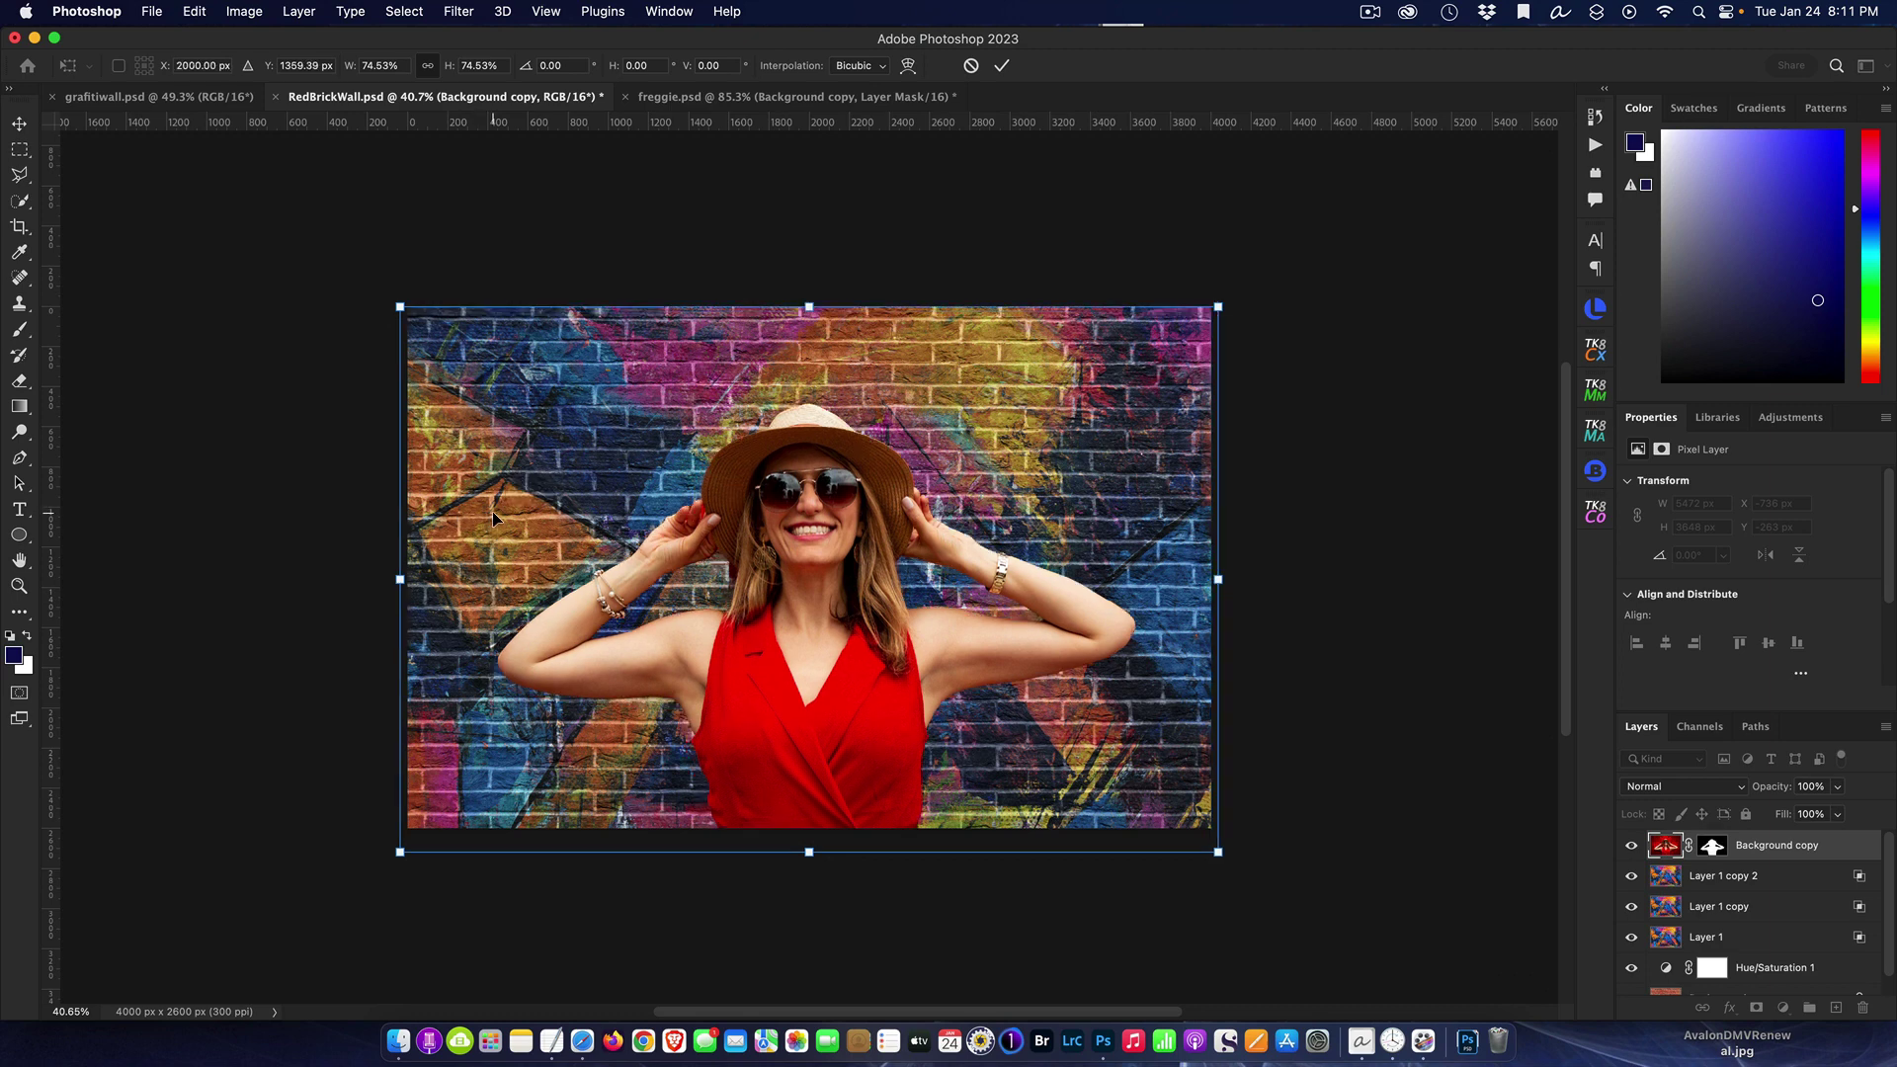
key(Return)
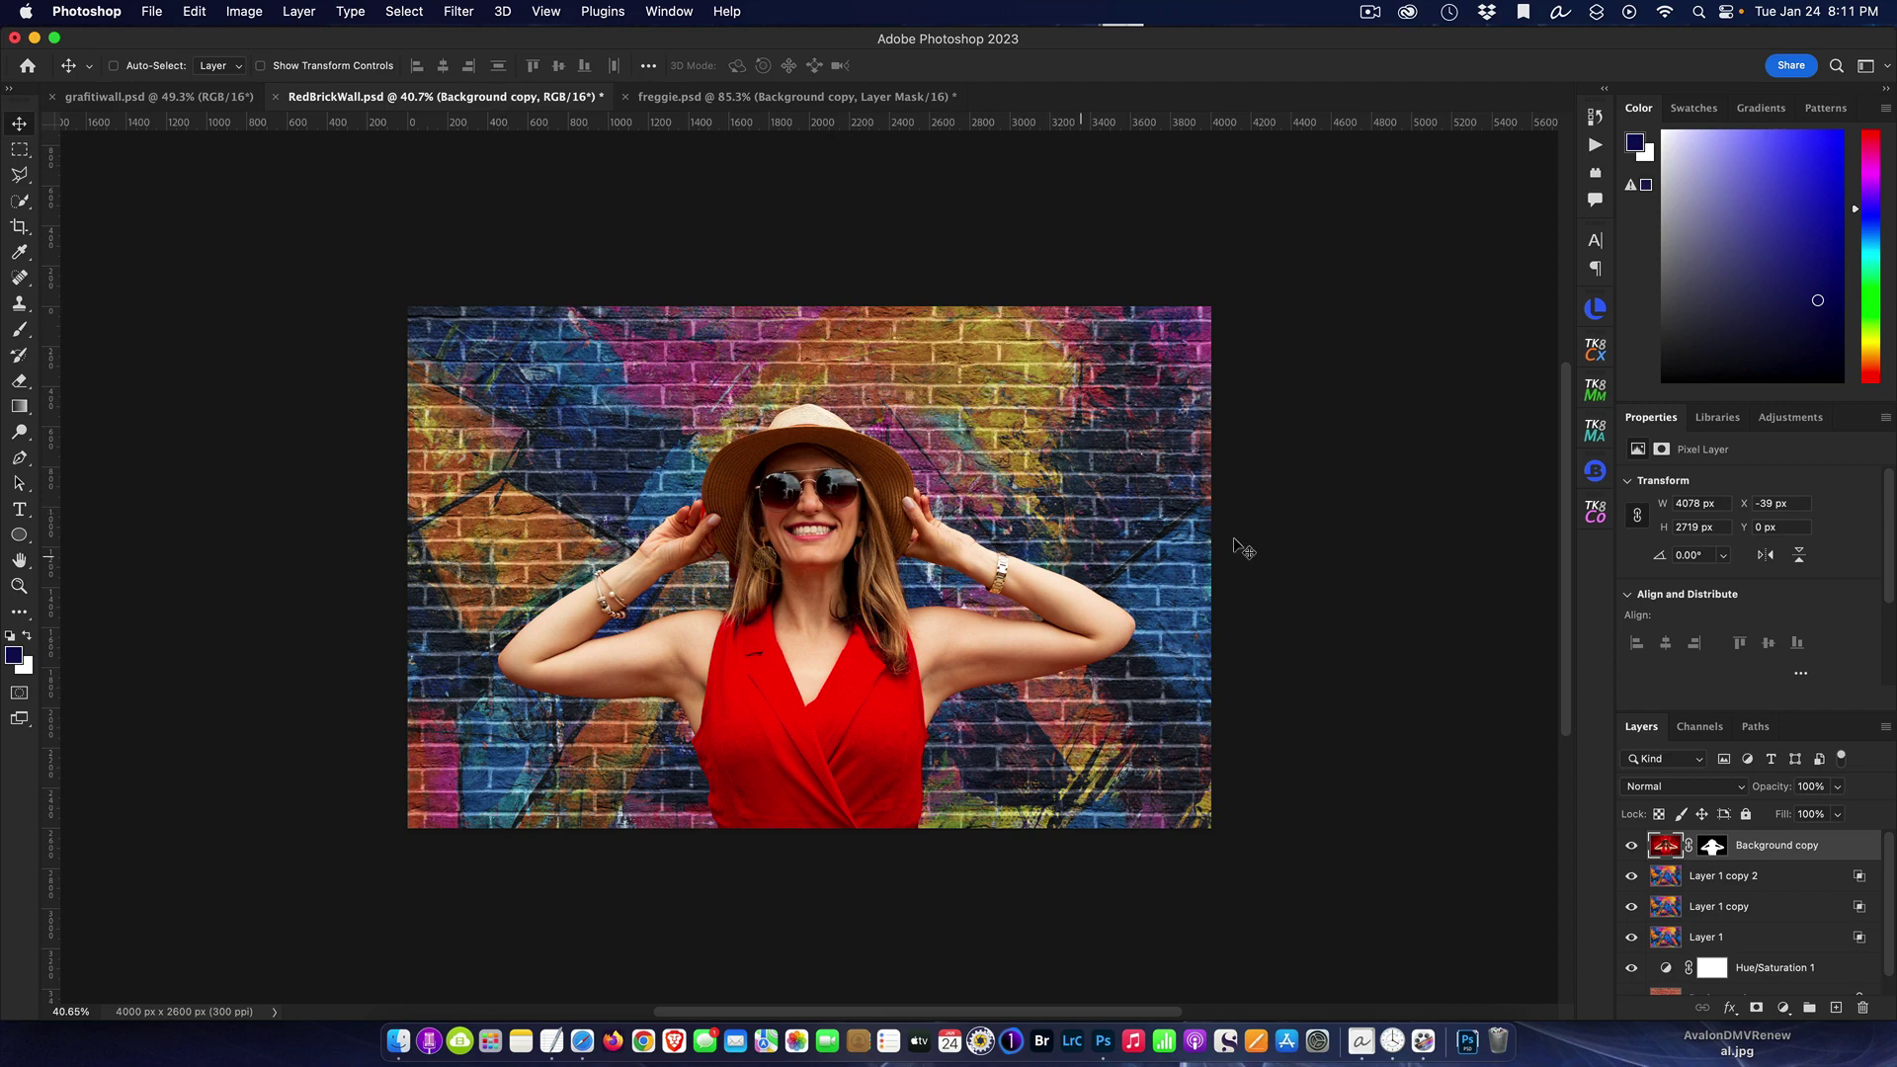
key(super)
key(super+equal)
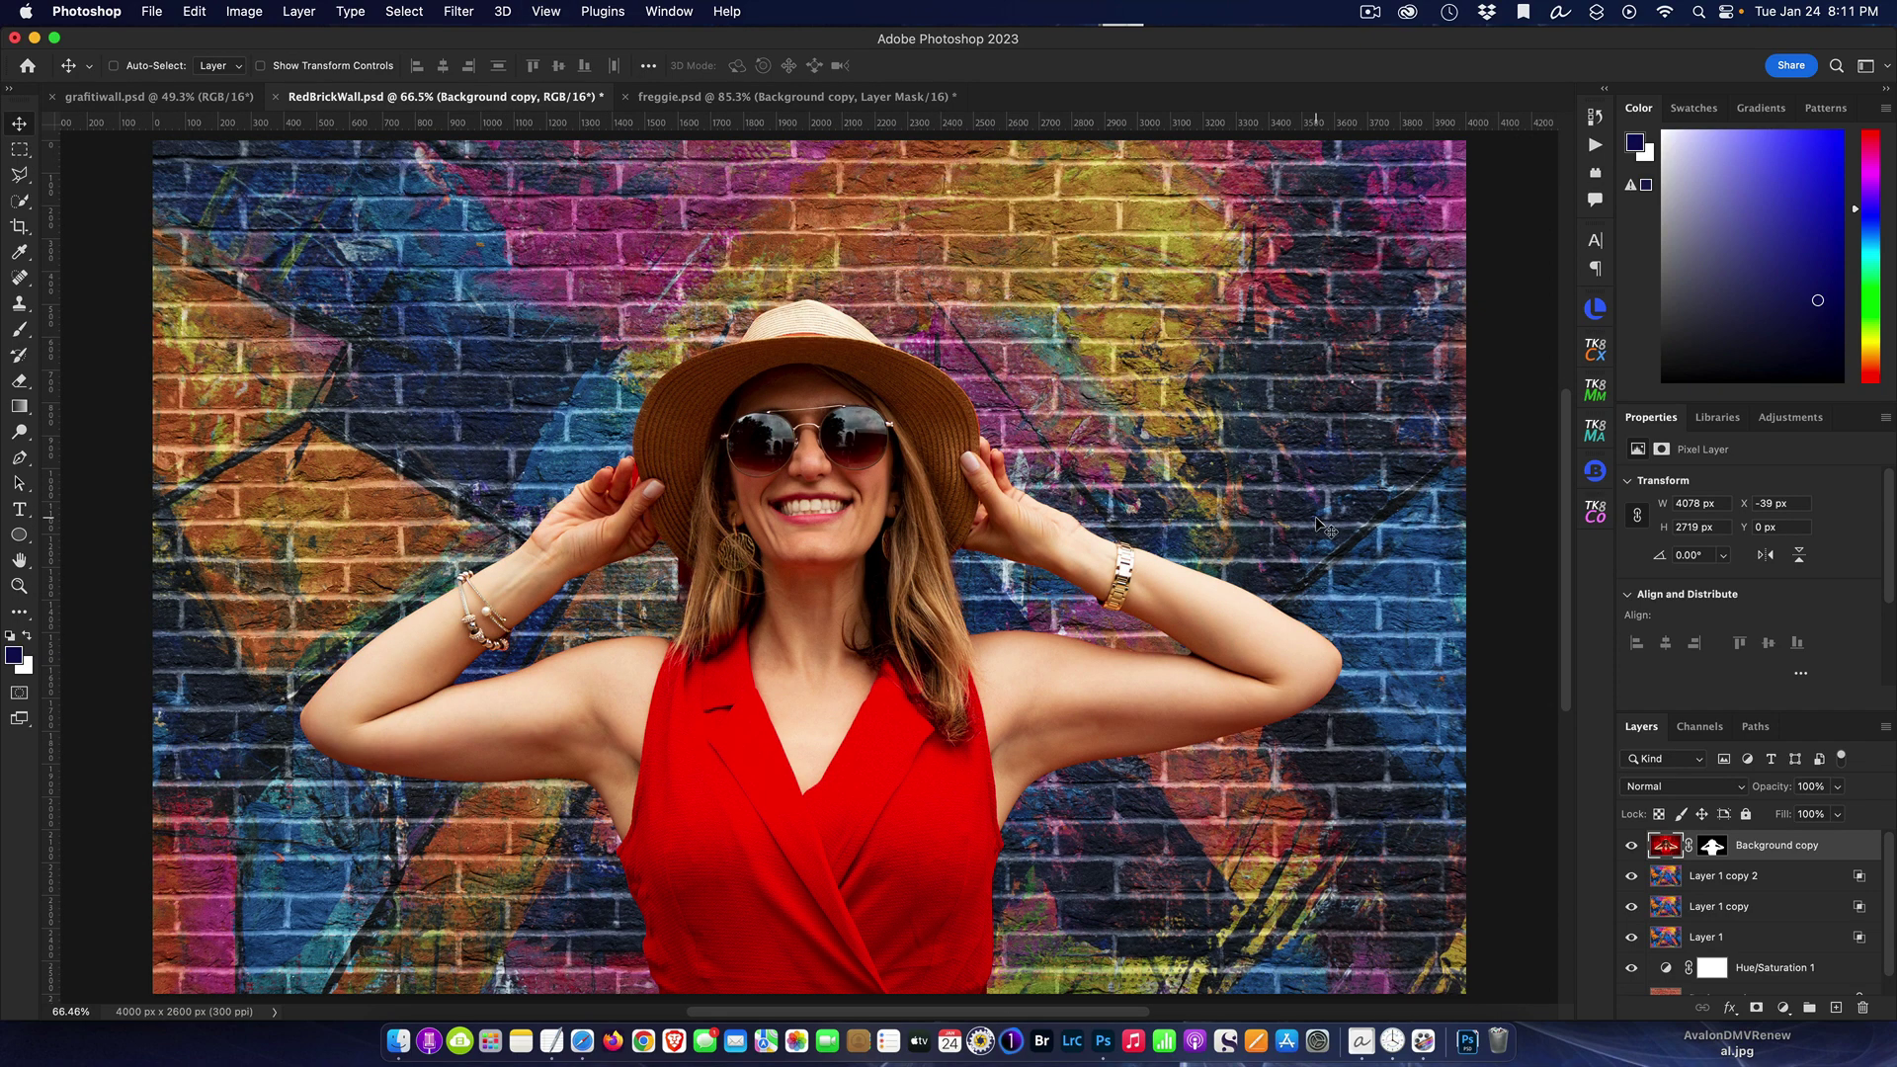